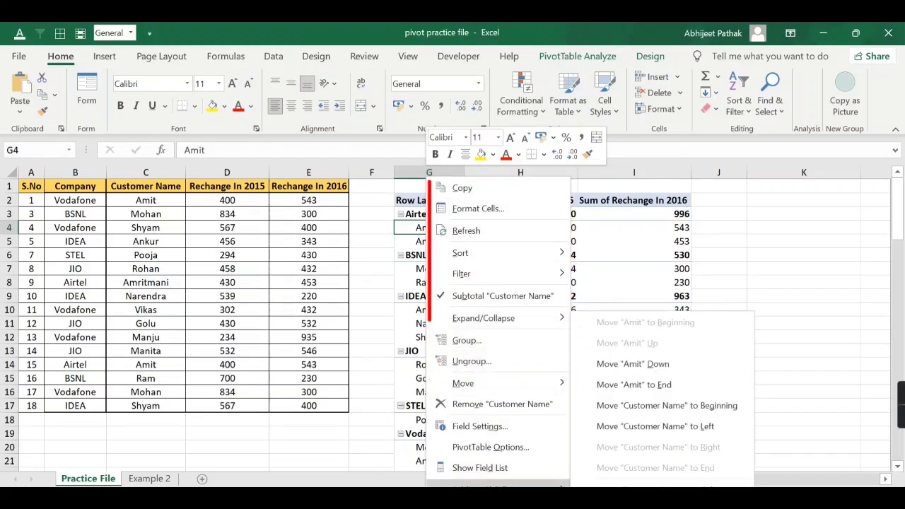
- Delete the old pivot table by selecting columns G through I and clearing them
mouse_move(495, 486)
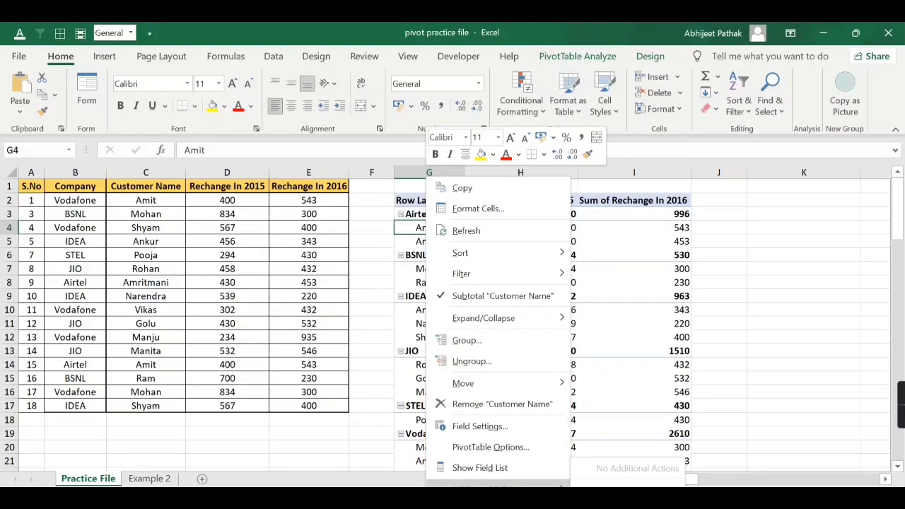
left_click(393, 277)
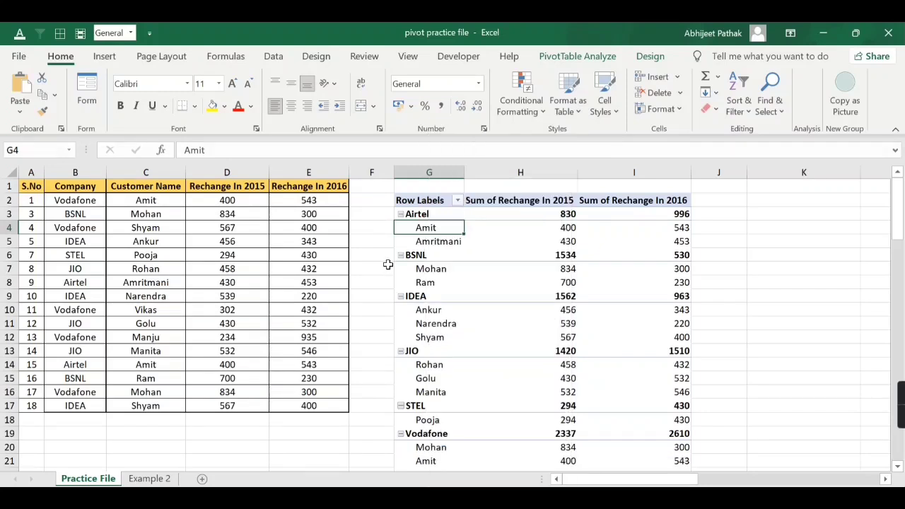
left_click(428, 170)
left_click_drag(429, 170, 617, 172)
right_click(617, 173)
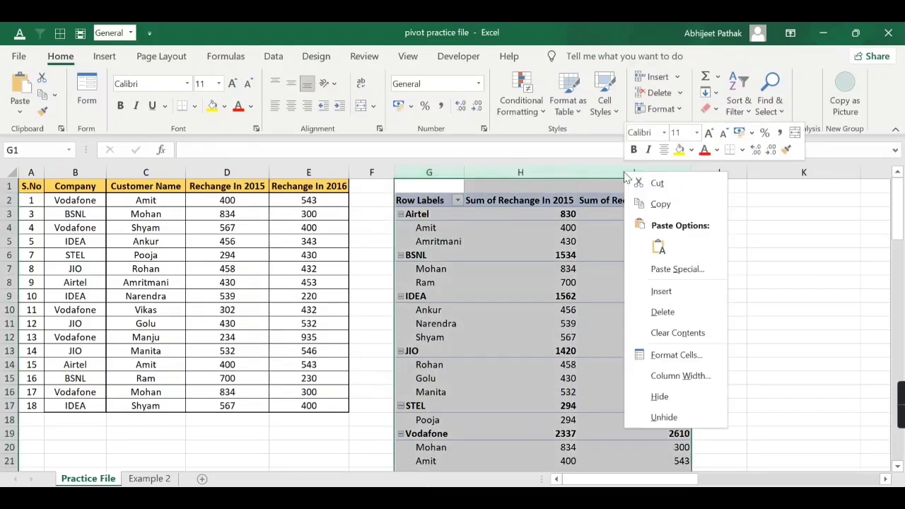
left_click(675, 317)
key("Delete")
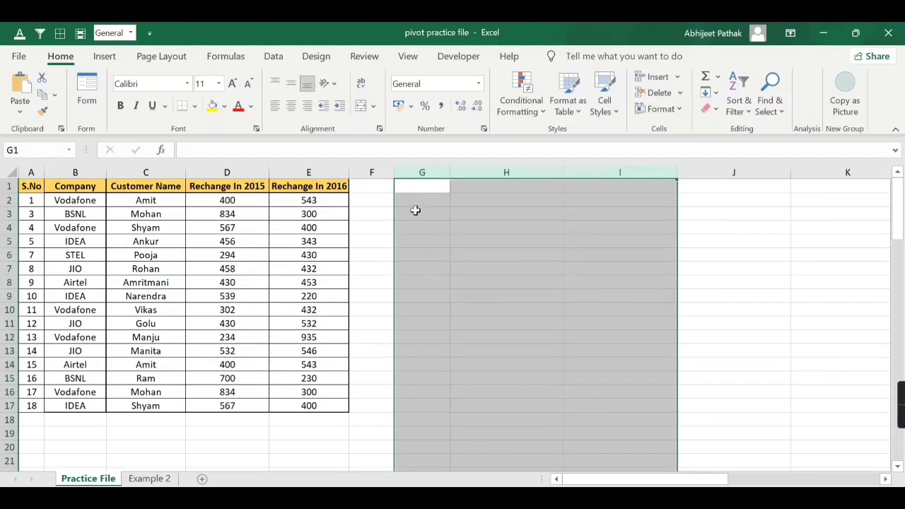
left_click(415, 209)
- Review the source data in columns B to E, ending on the Customer Name header C1
left_click(506, 254)
left_click(85, 172)
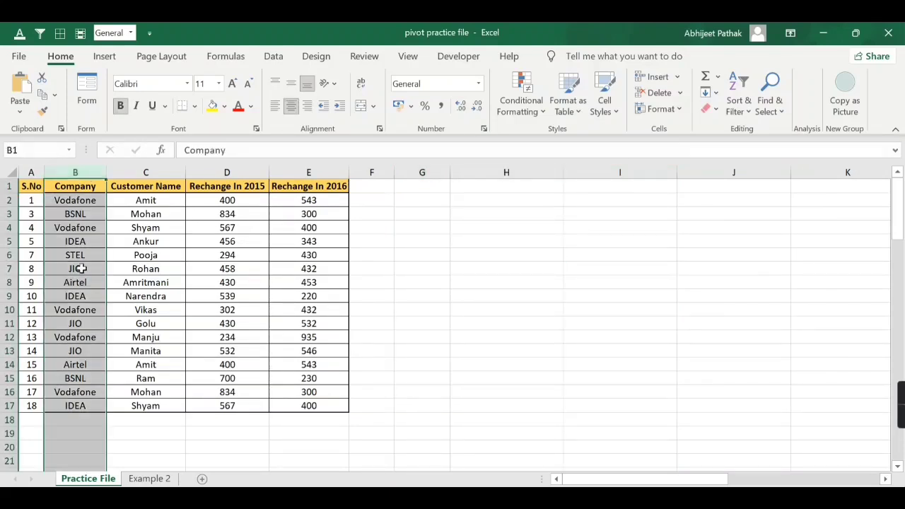
left_click_drag(81, 202, 75, 391)
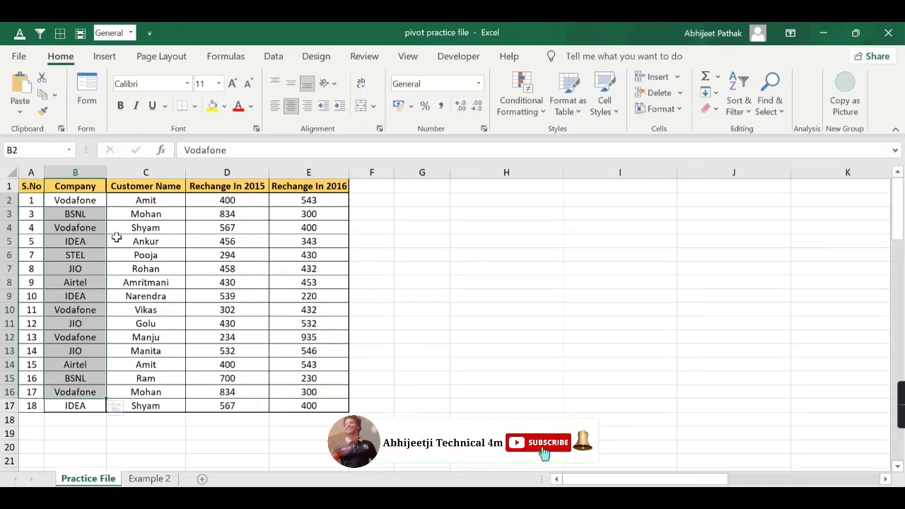
left_click(159, 202)
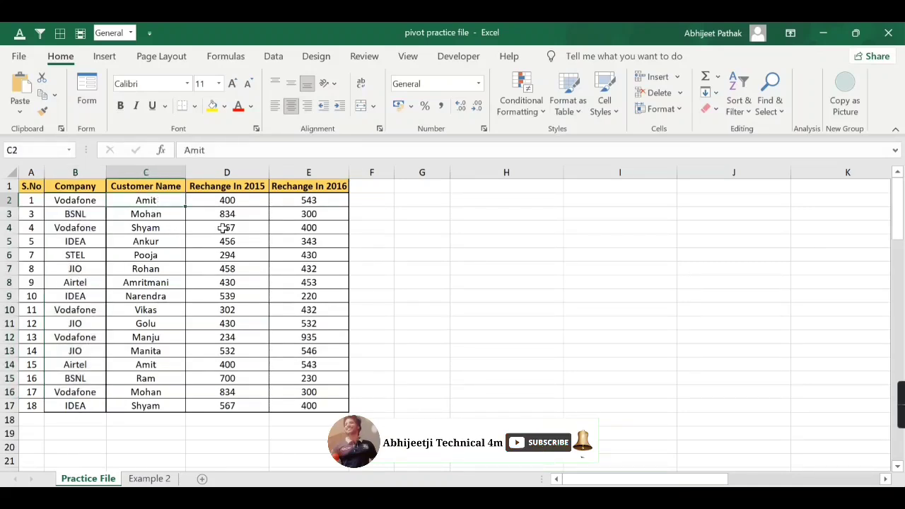
left_click(240, 201)
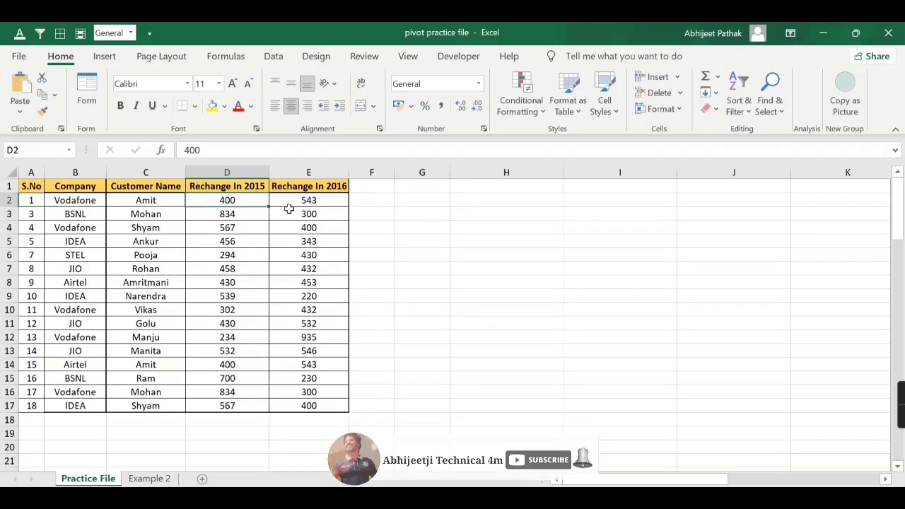
left_click_drag(325, 201, 325, 403)
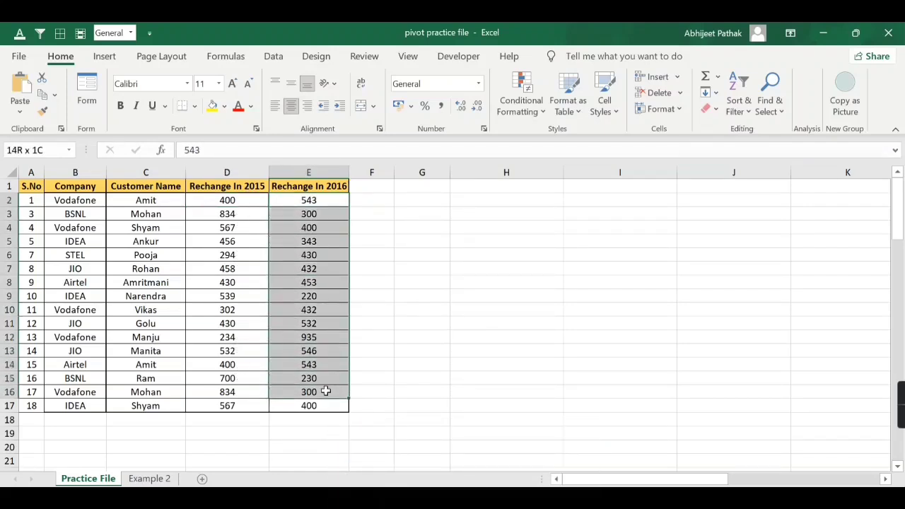
left_click(401, 198)
left_click(128, 186)
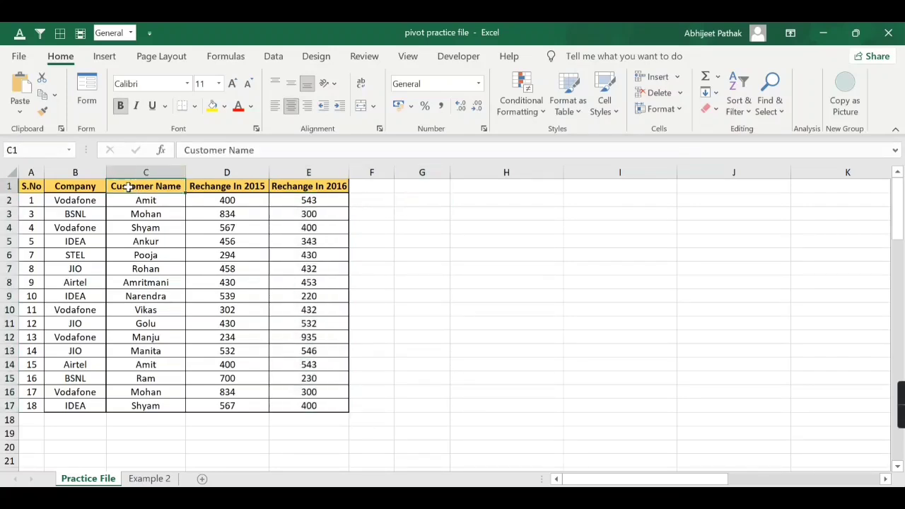
- Insert a PivotTable from A1:E17 into the existing worksheet at cell G3
left_click(106, 58)
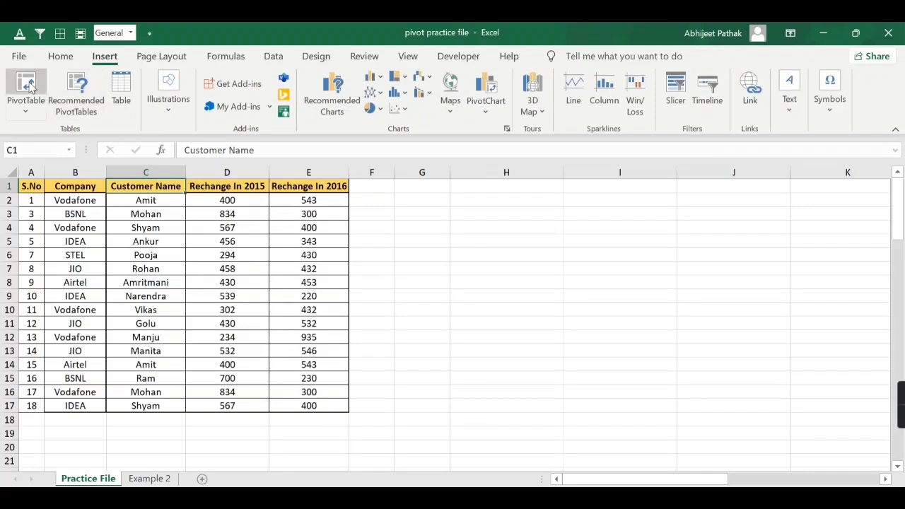
left_click(25, 85)
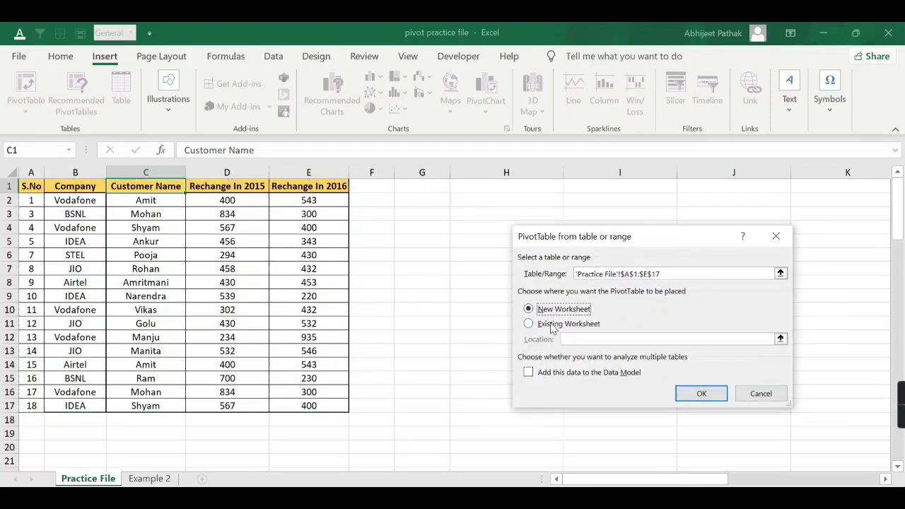
left_click(564, 323)
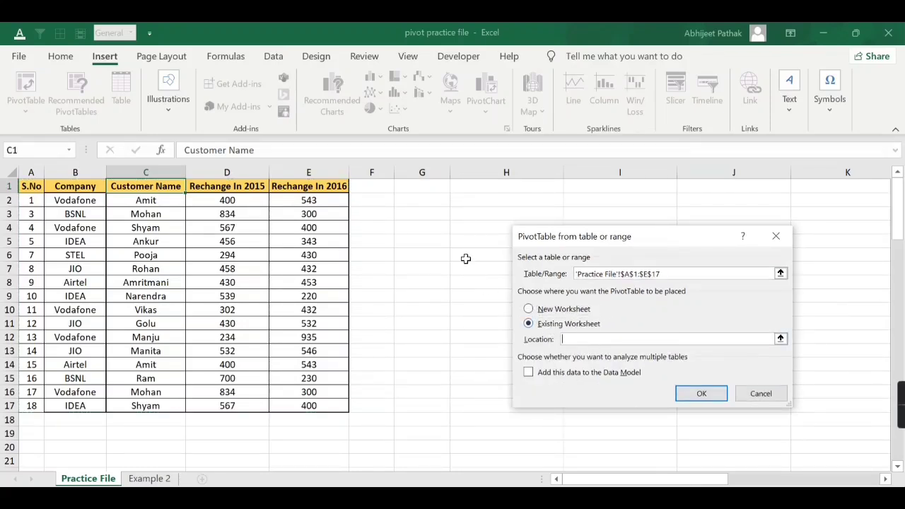
left_click(420, 213)
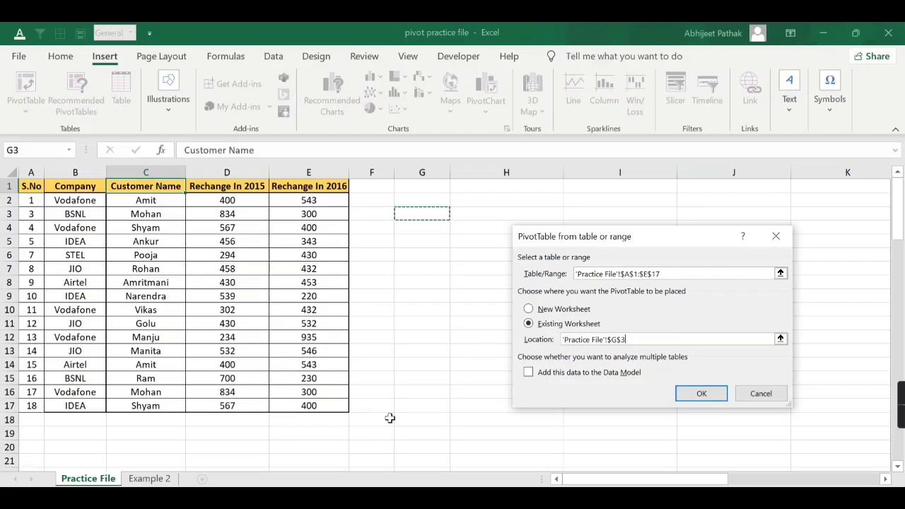
left_click(701, 393)
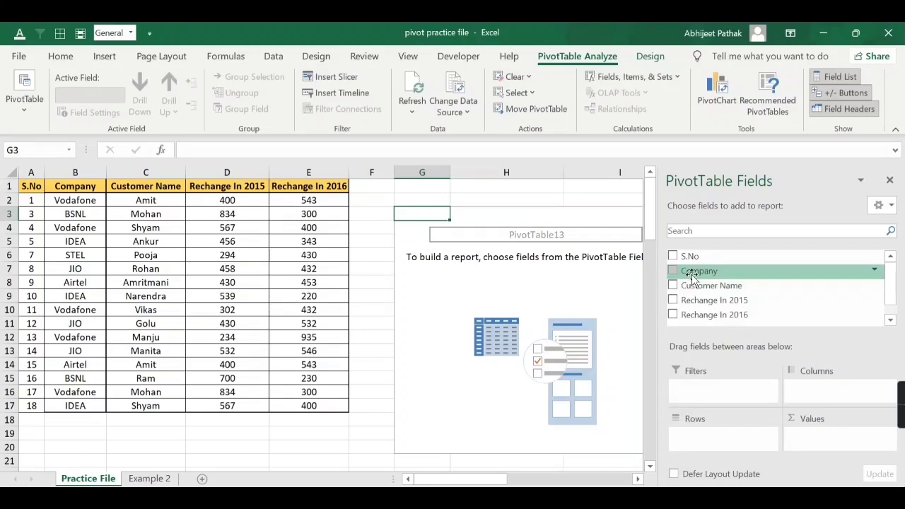
- Put Company then Customer Name in Rows, and Rechange In 2015 and 2016 in Values
left_click_drag(690, 279, 716, 446)
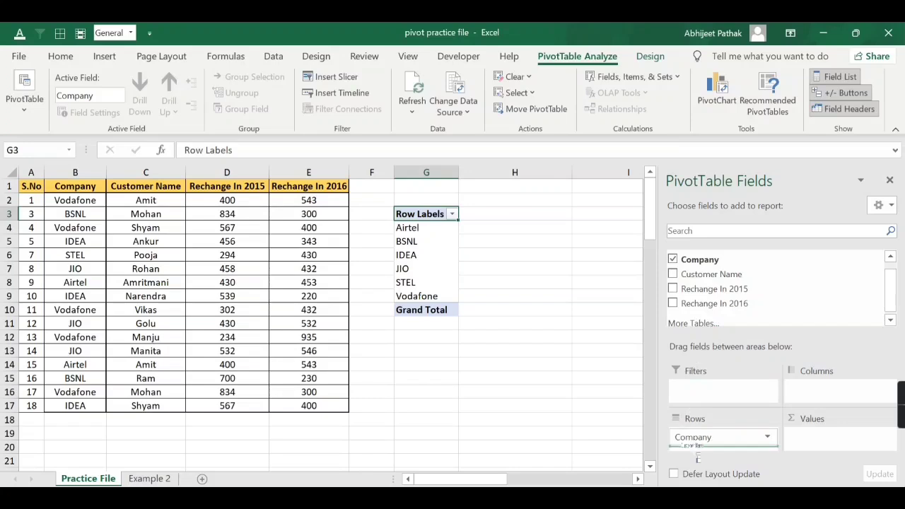
left_click_drag(713, 330, 700, 446)
left_click_drag(732, 294, 799, 449)
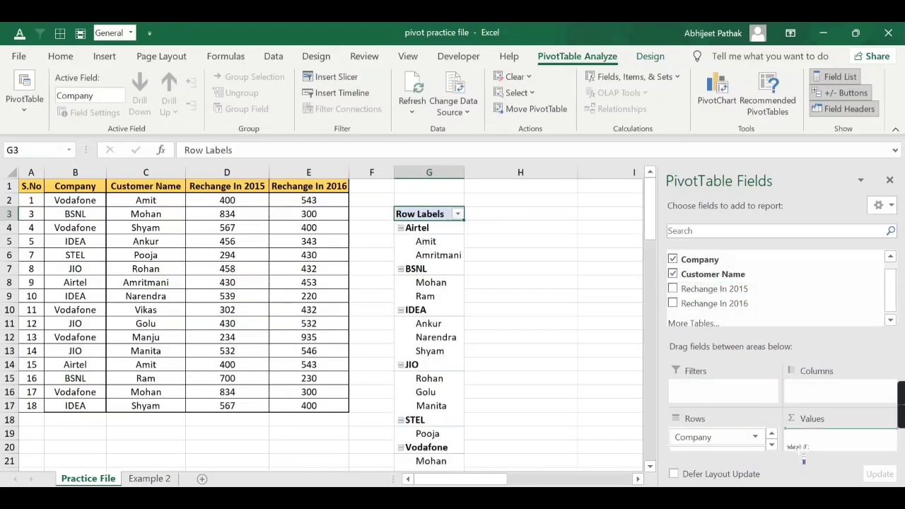
mouse_move(735, 303)
left_mouse_down()
mouse_move(762, 390)
mouse_move(806, 446)
left_mouse_up()
scroll(405, 329, "right", 2)
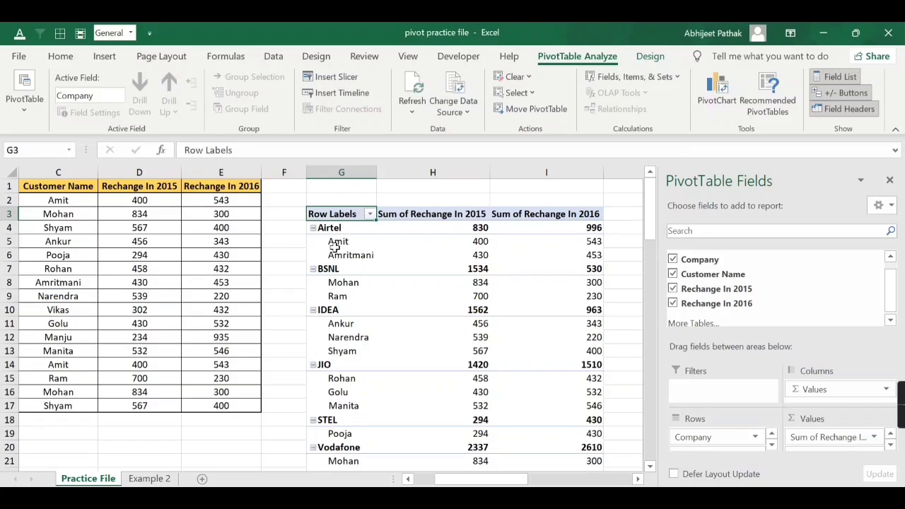
mouse_move(562, 259)
- Open the Company field settings from the Airtel label, then close them unchanged
mouse_move(592, 252)
left_click(330, 229)
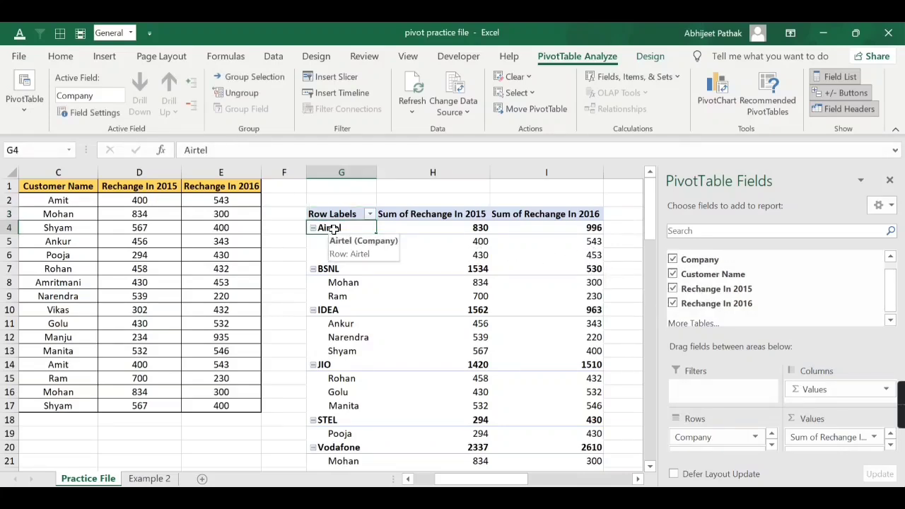
right_click(333, 229)
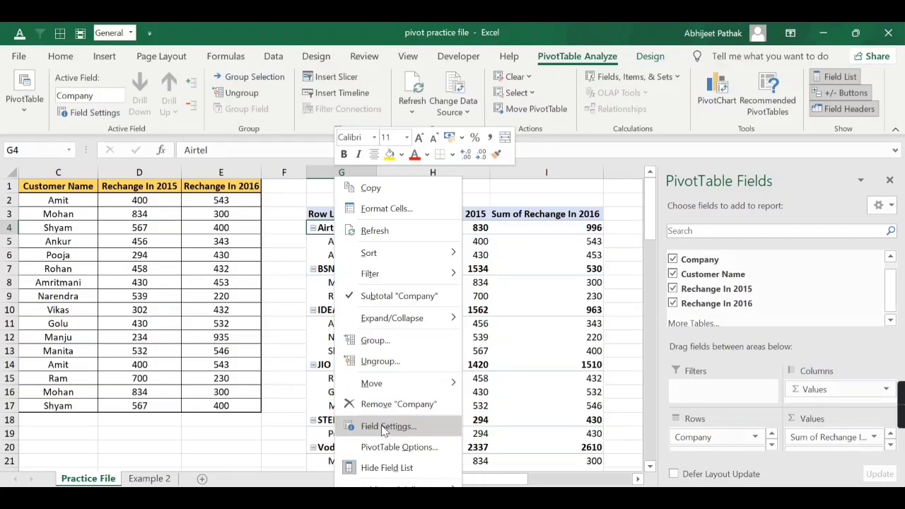
left_click(383, 426)
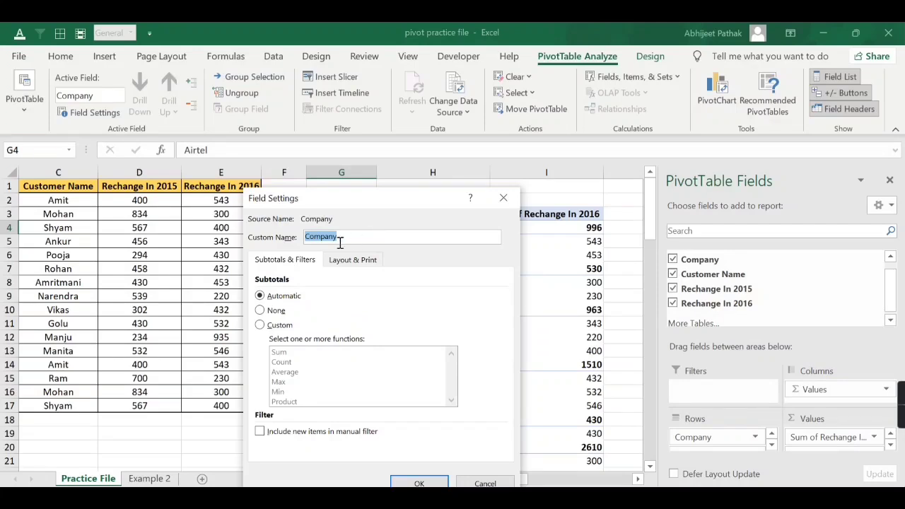
left_click_drag(367, 204, 312, 211)
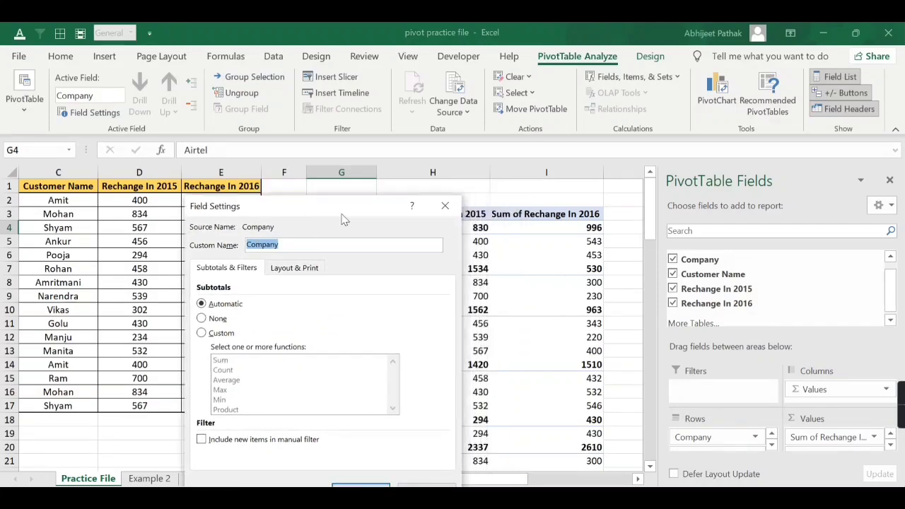
left_click(450, 201)
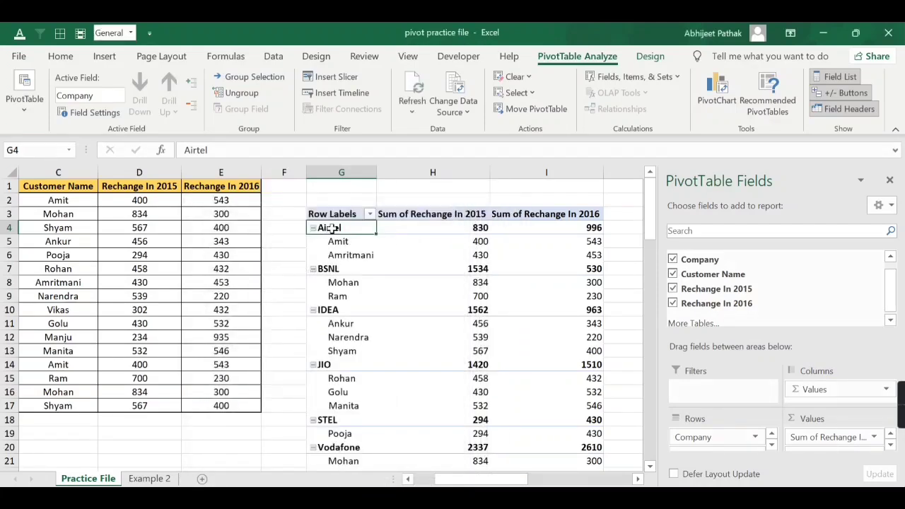
- Rename the Company field to Telecom through its Field Settings custom name
right_click(331, 230)
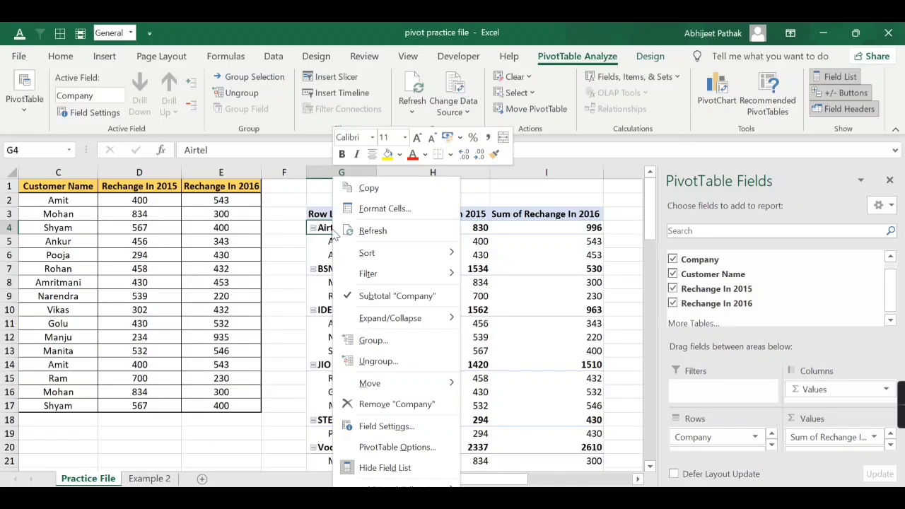
left_click(386, 426)
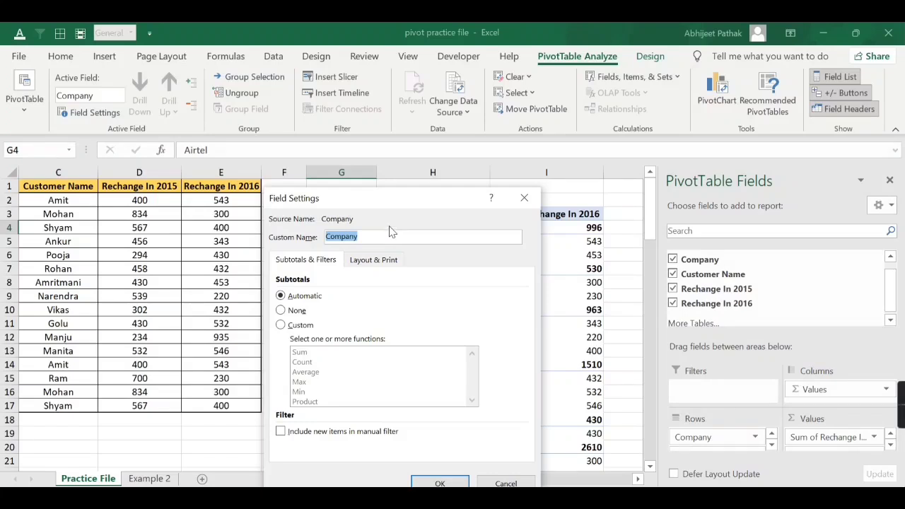
type("Telecom")
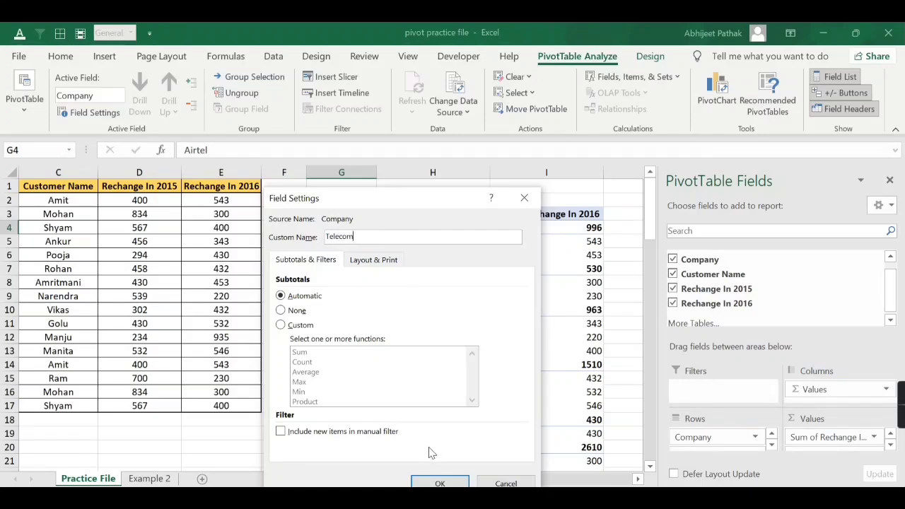
left_click(440, 482)
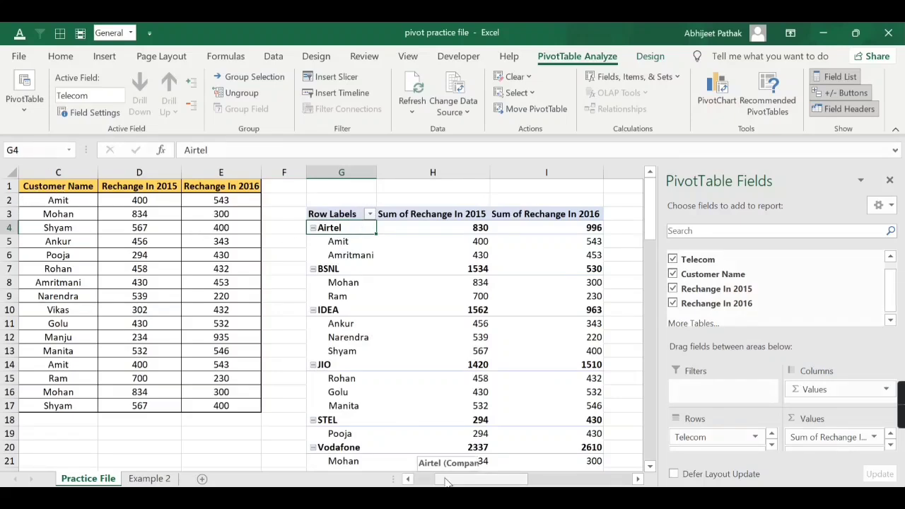
scroll(445, 481, "left", 1)
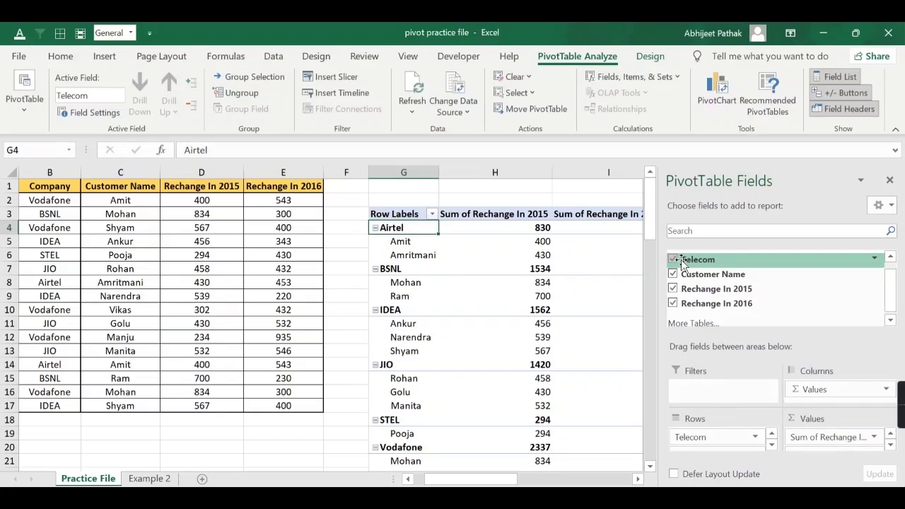
left_click(398, 242)
- Rename the Customer Name field to Employee Name in its Field Settings
right_click(400, 245)
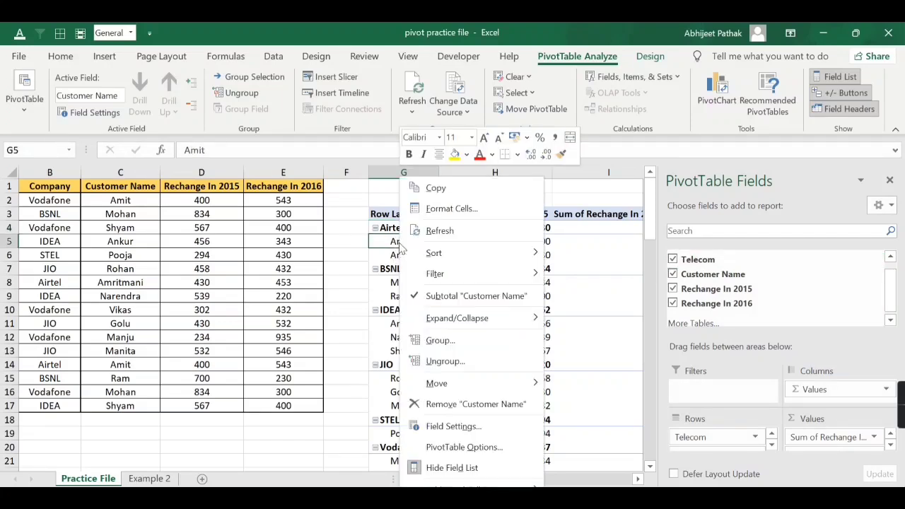
left_click(453, 426)
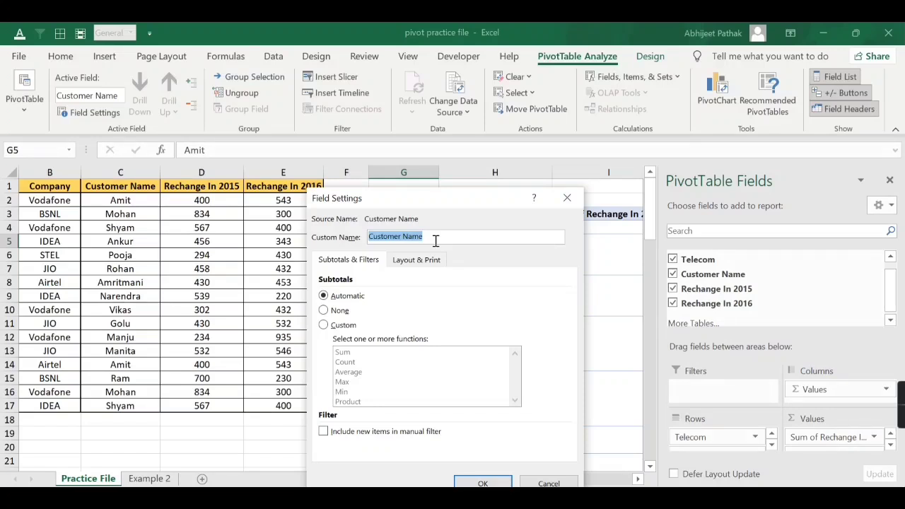
key("BackSpace")
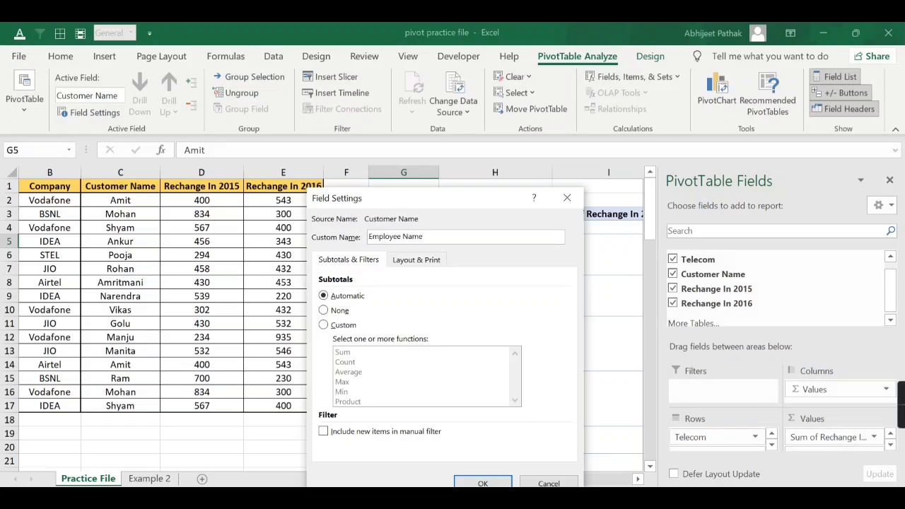
left_click(482, 482)
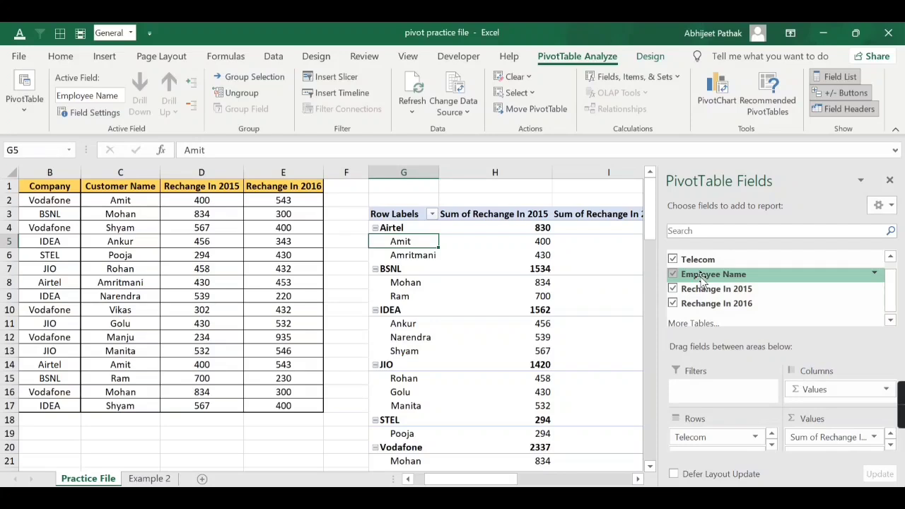
left_click(338, 229)
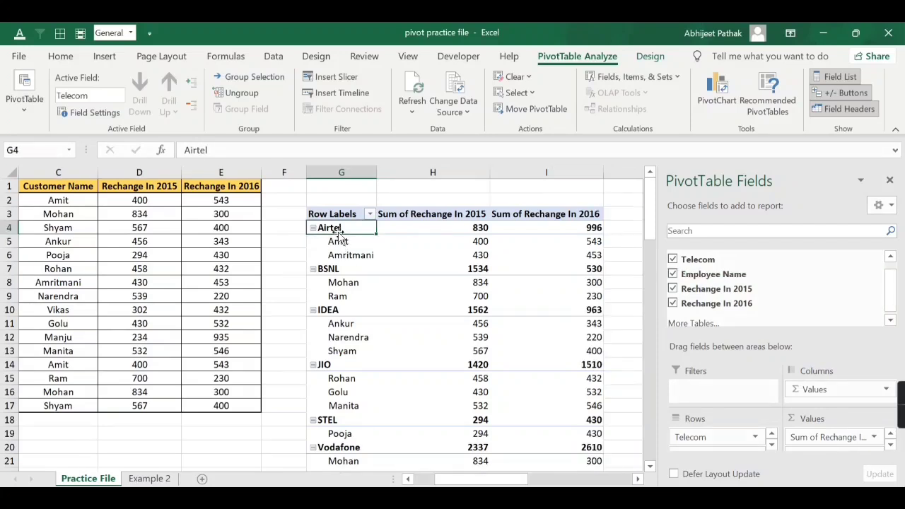
right_click(337, 232)
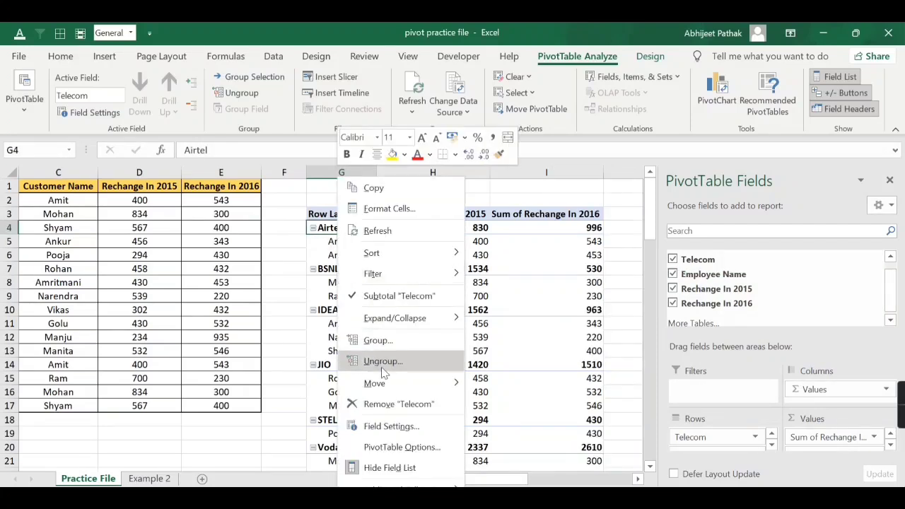
left_click(385, 426)
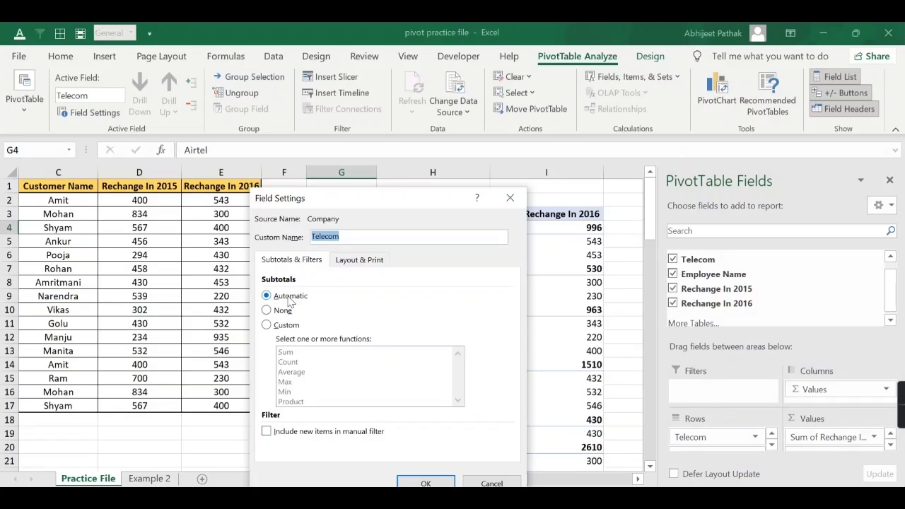
left_click(423, 482)
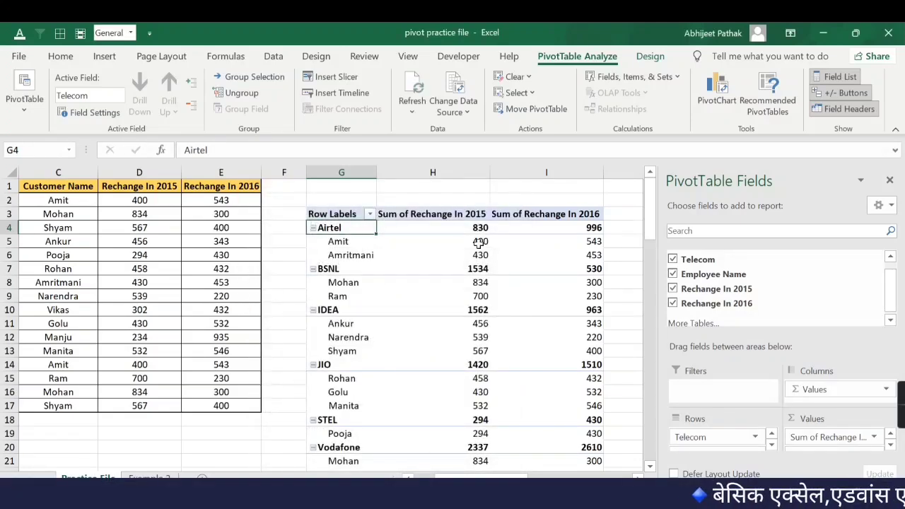
left_click_drag(480, 241, 480, 255)
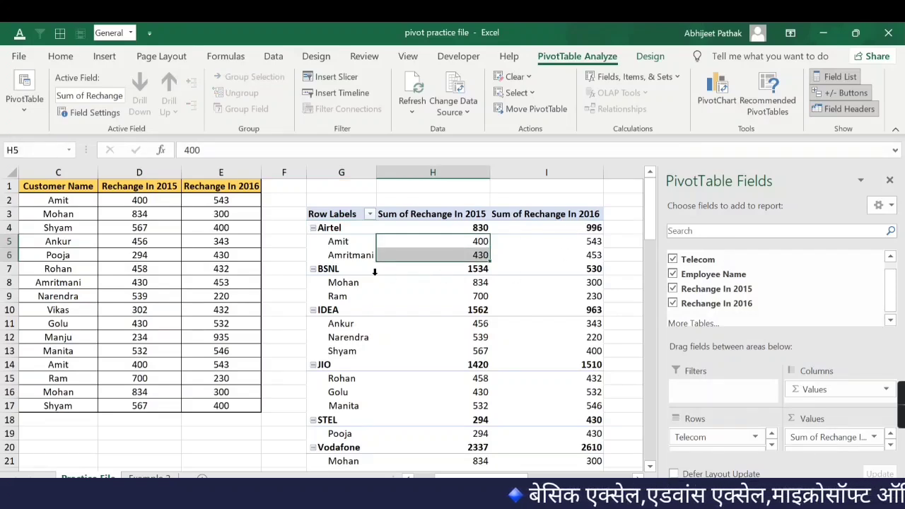
left_click(478, 270)
left_click_drag(479, 281, 485, 297)
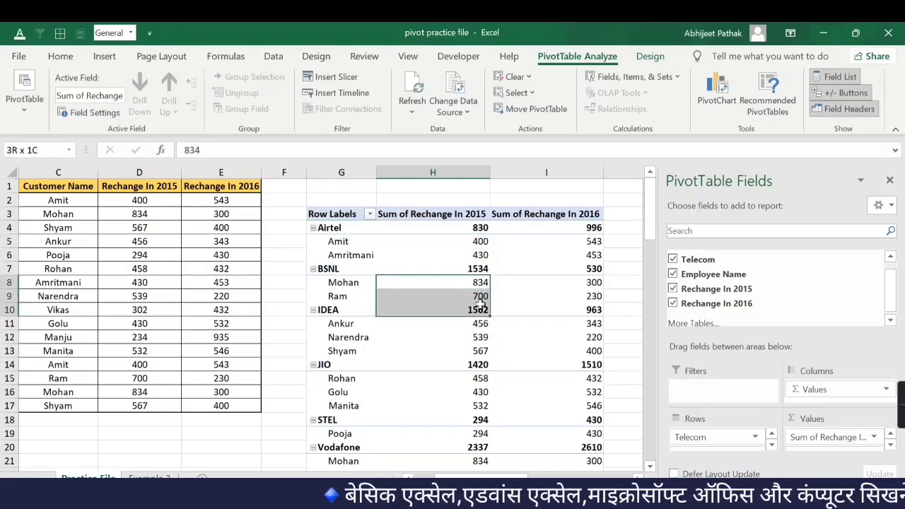
left_click_drag(590, 286, 591, 296)
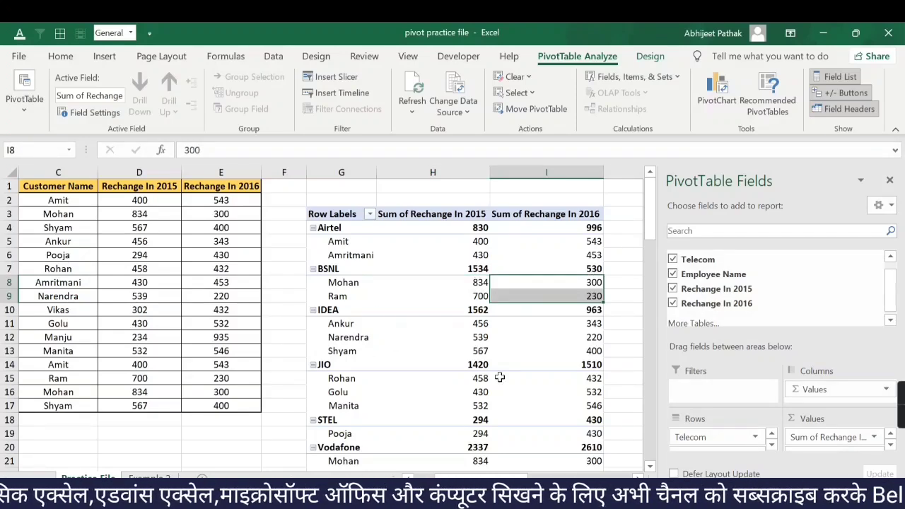
scroll(463, 334, "down", 1)
scroll(469, 383, "up", 2)
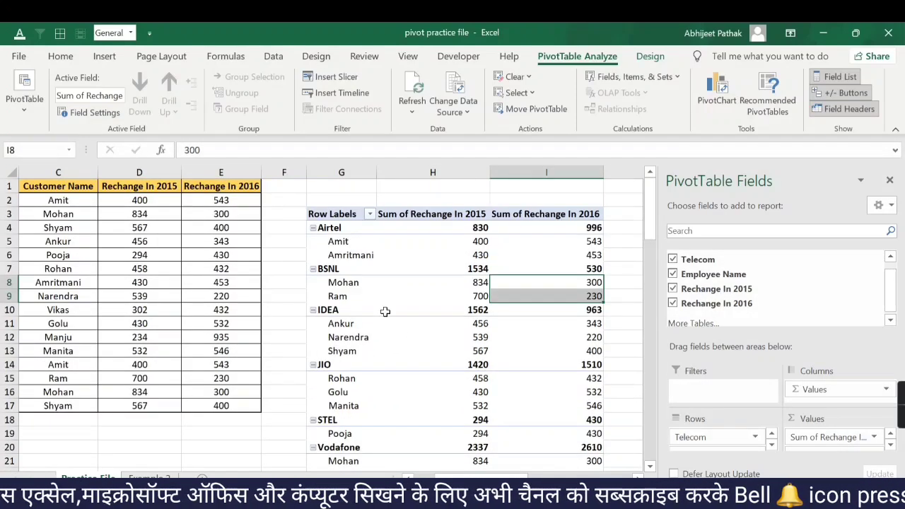
right_click(335, 234)
left_click(382, 426)
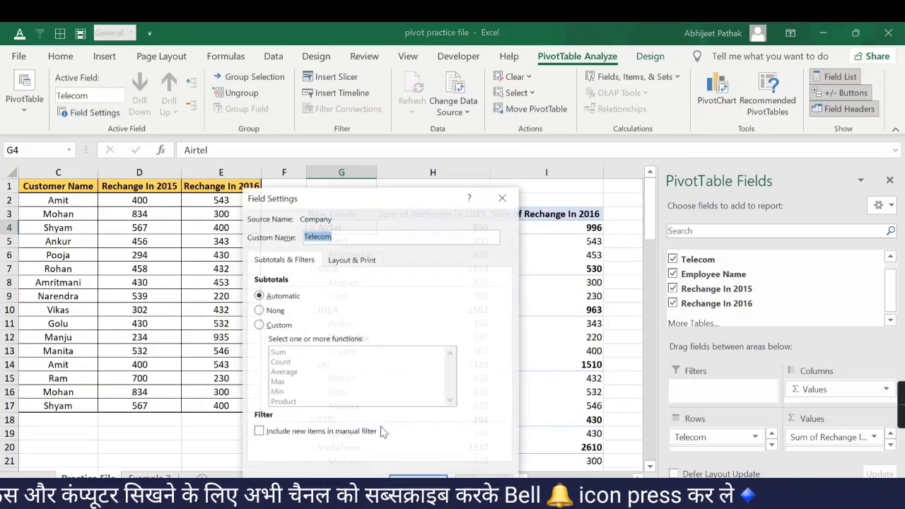
left_click(275, 309)
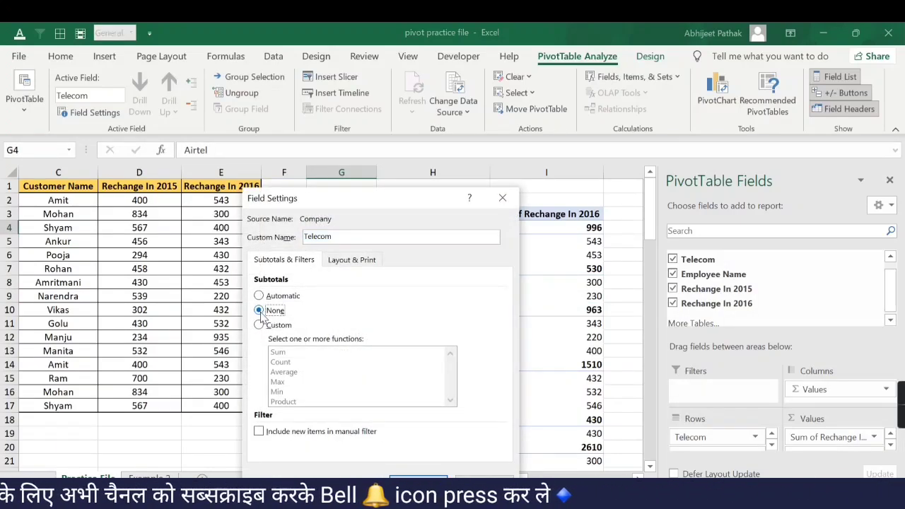
left_click(417, 476)
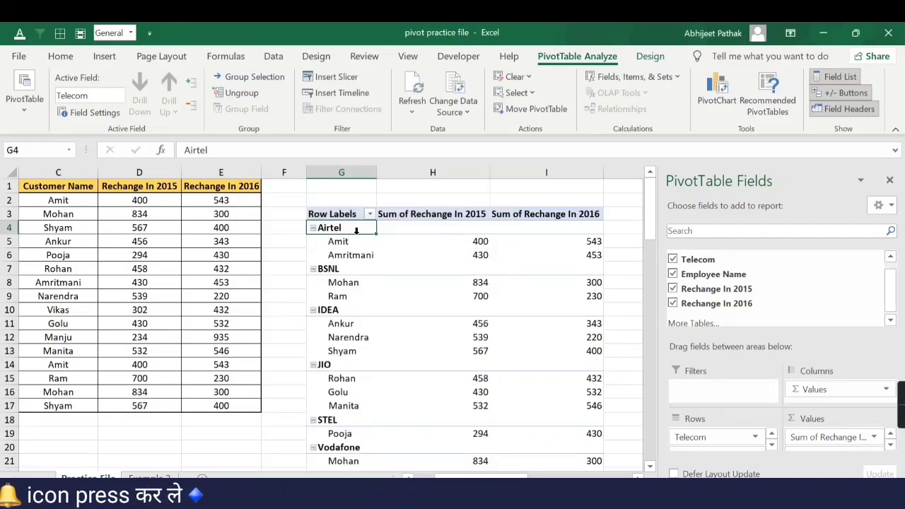
right_click(339, 233)
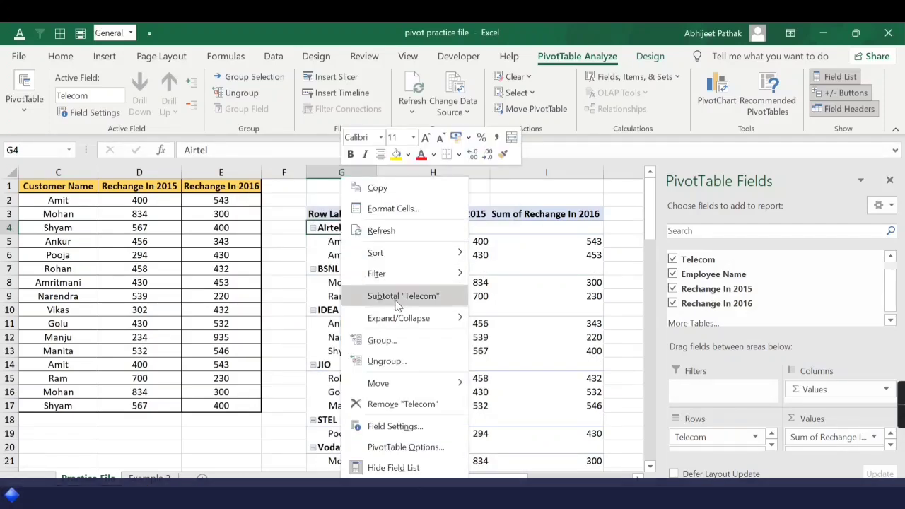
left_click(401, 301)
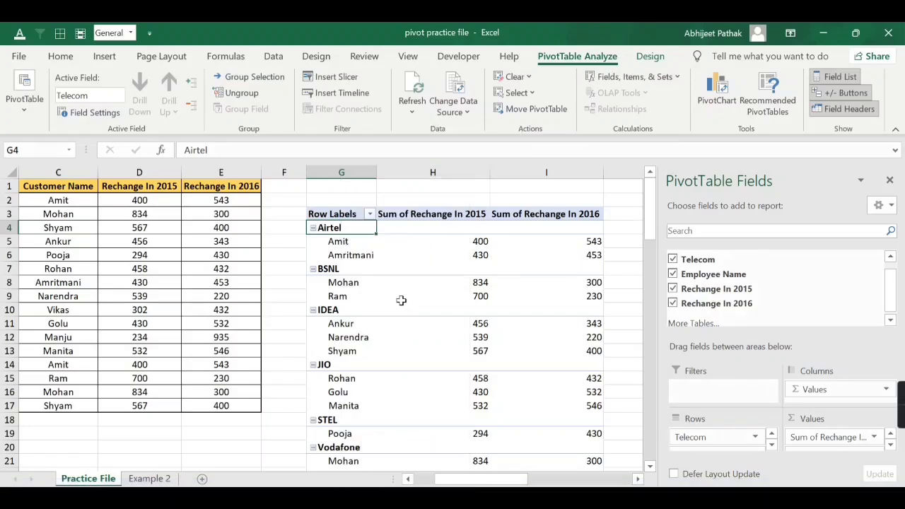
- Switch the Telecom field to Custom subtotals with Sum, Count, Average, Max and Min selected
right_click(342, 230)
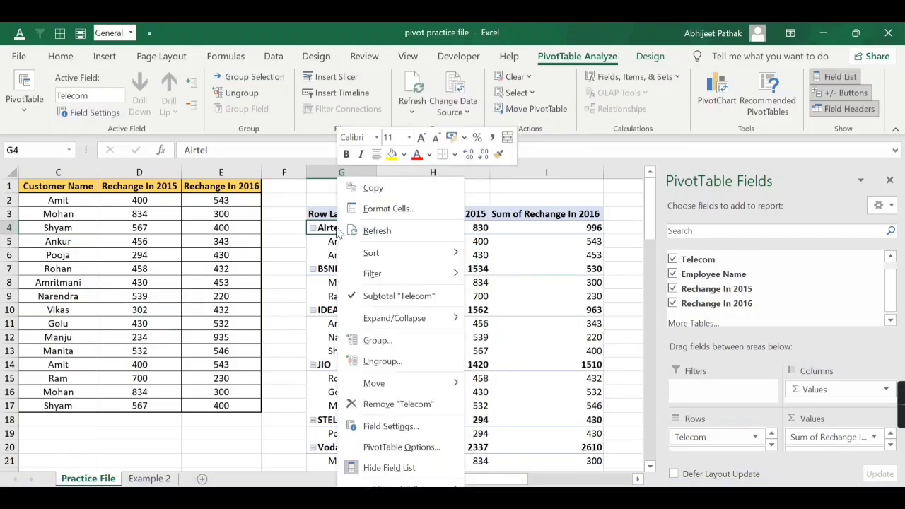
left_click(393, 426)
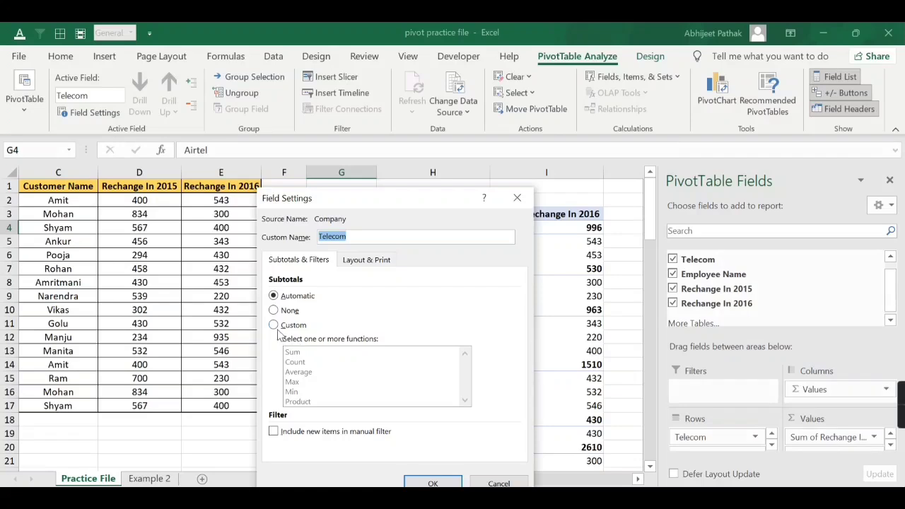
left_click(274, 325)
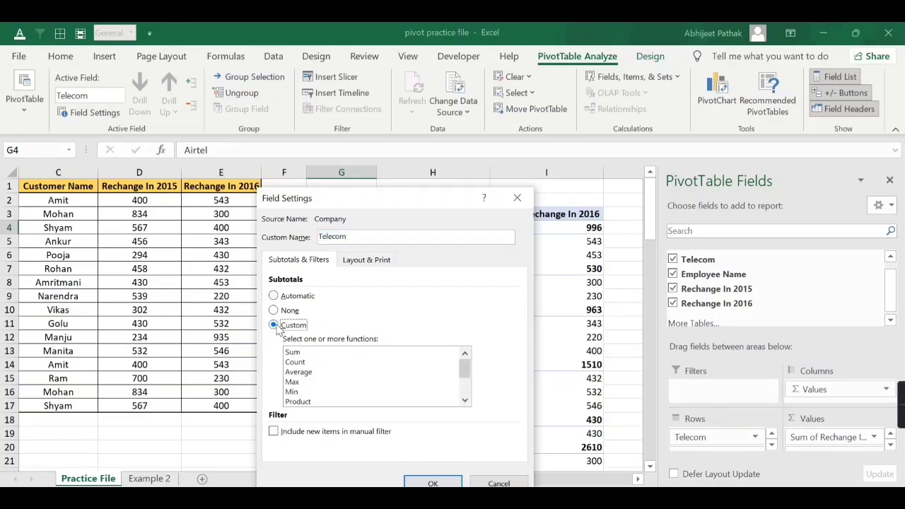
left_click(298, 352)
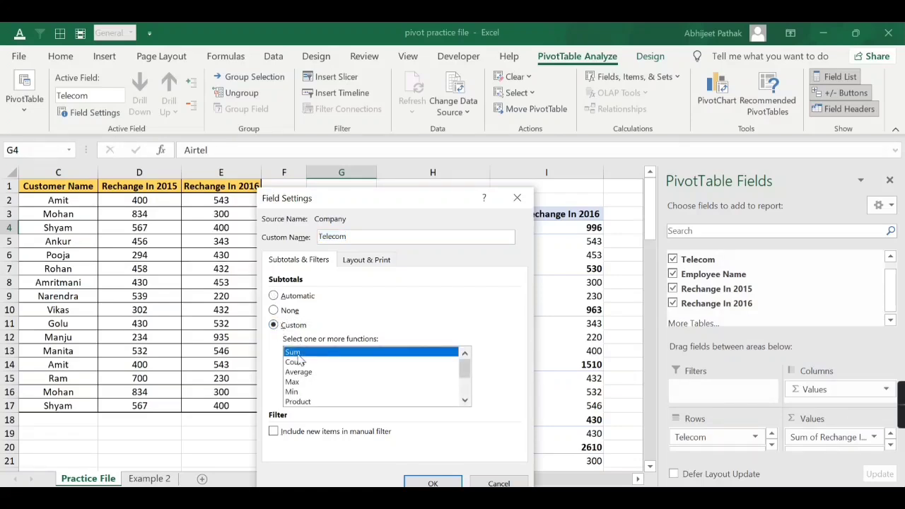
left_click(299, 362)
left_click(303, 373)
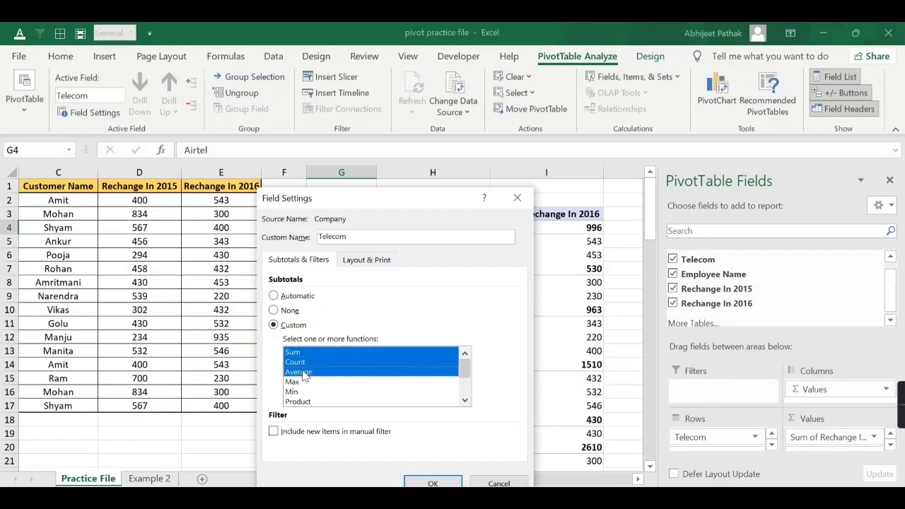
left_click(298, 383)
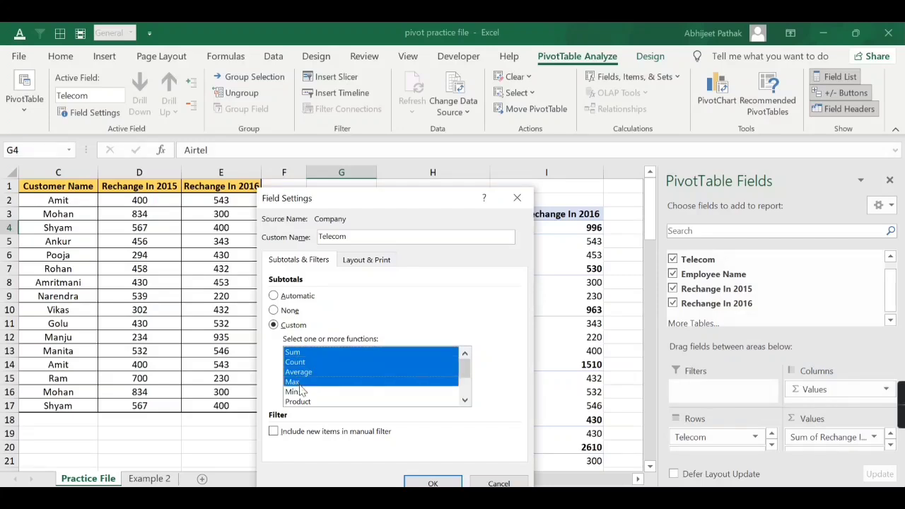
left_click(296, 393)
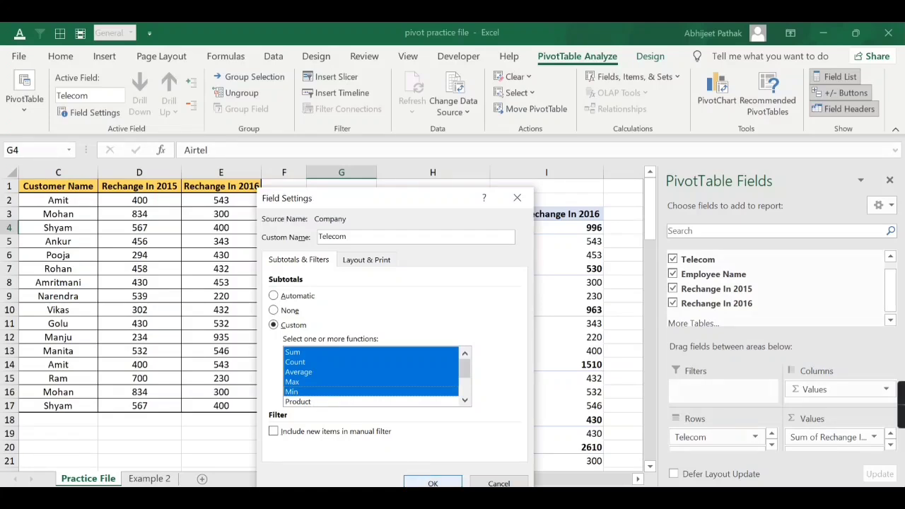
left_click(426, 482)
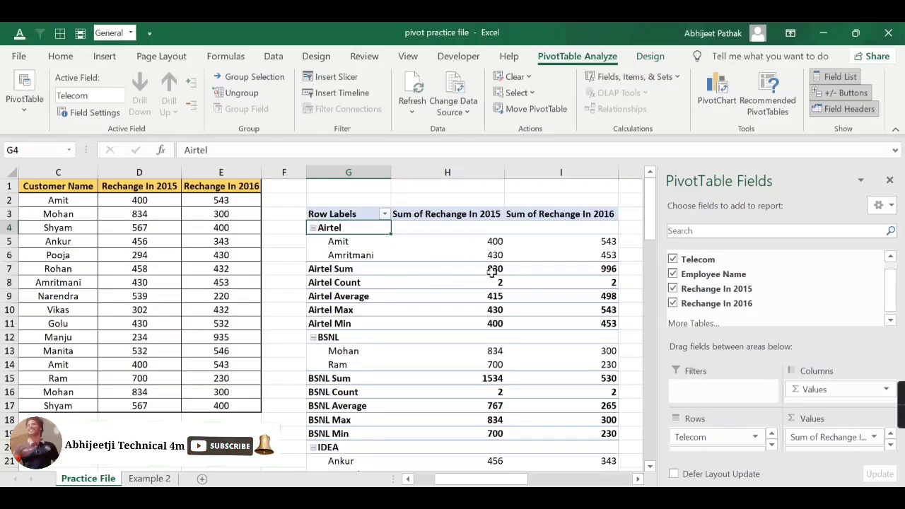
mouse_move(494, 272)
left_click_drag(513, 479, 523, 480)
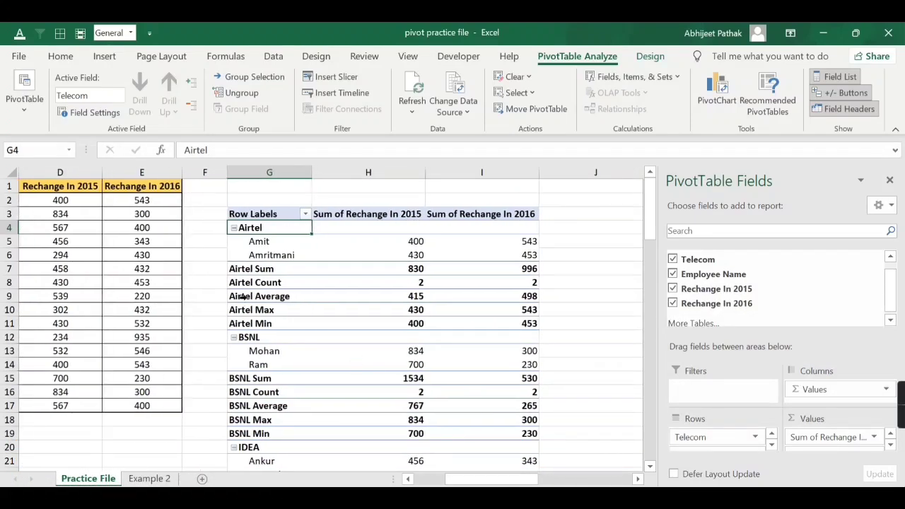
left_click(419, 282)
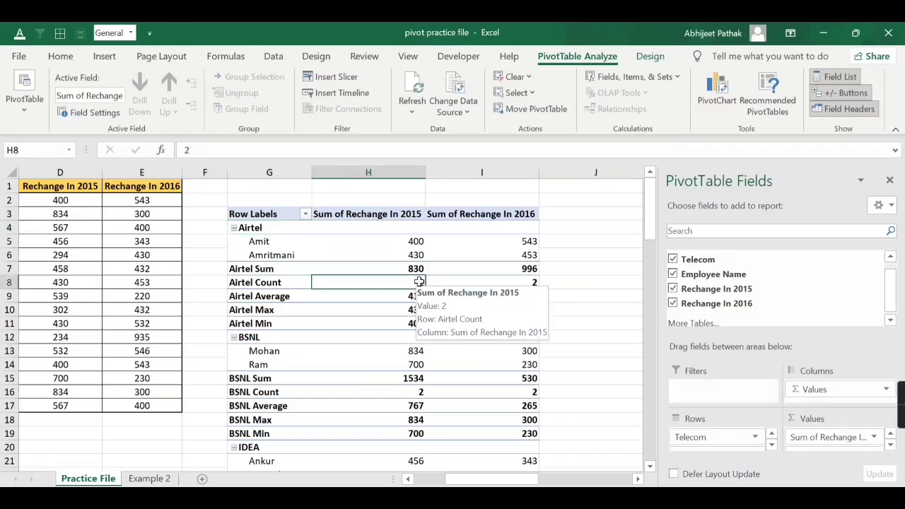
left_click(533, 283)
left_click(275, 297)
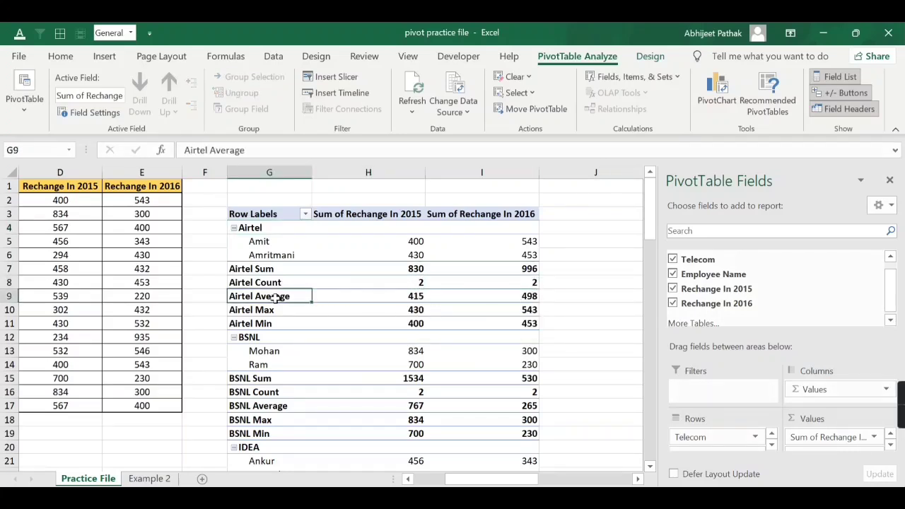
left_click(418, 302)
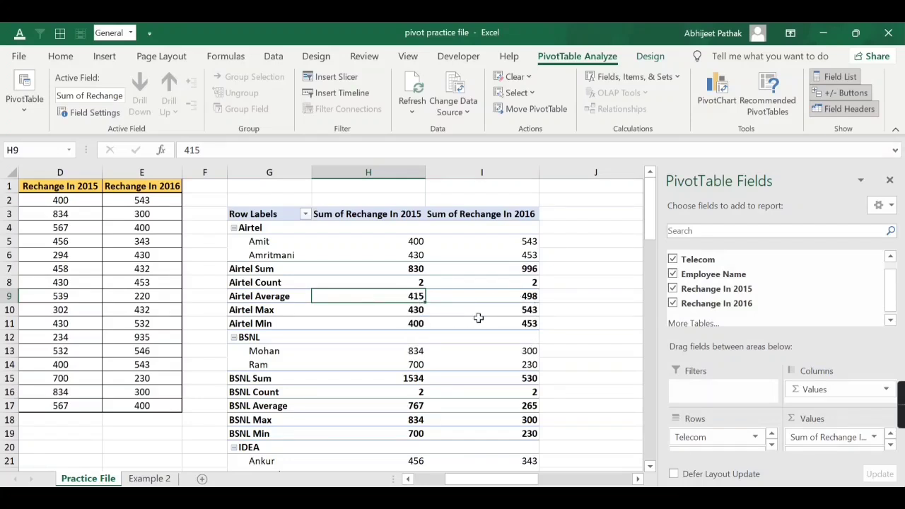
left_click(410, 313)
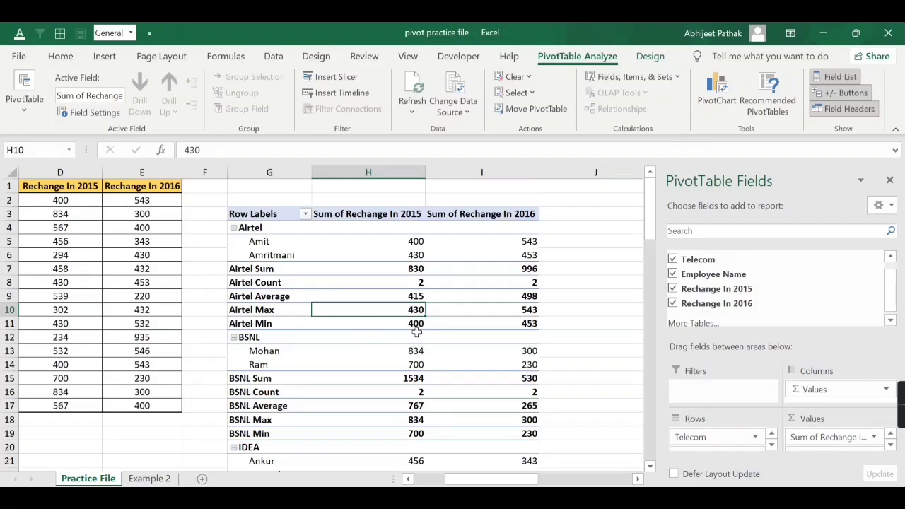
left_click(419, 324)
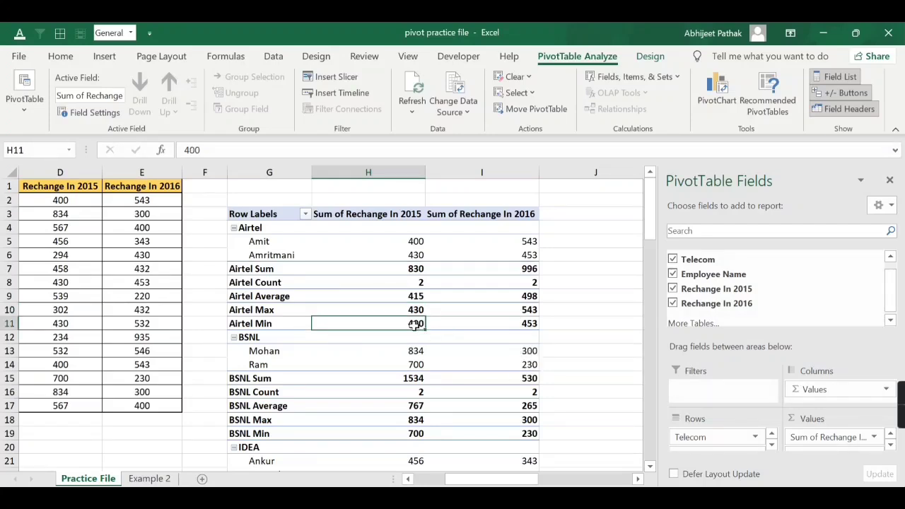
- Deselect all five Telecom custom subtotals and reselect only Count
mouse_move(414, 325)
right_click(252, 232)
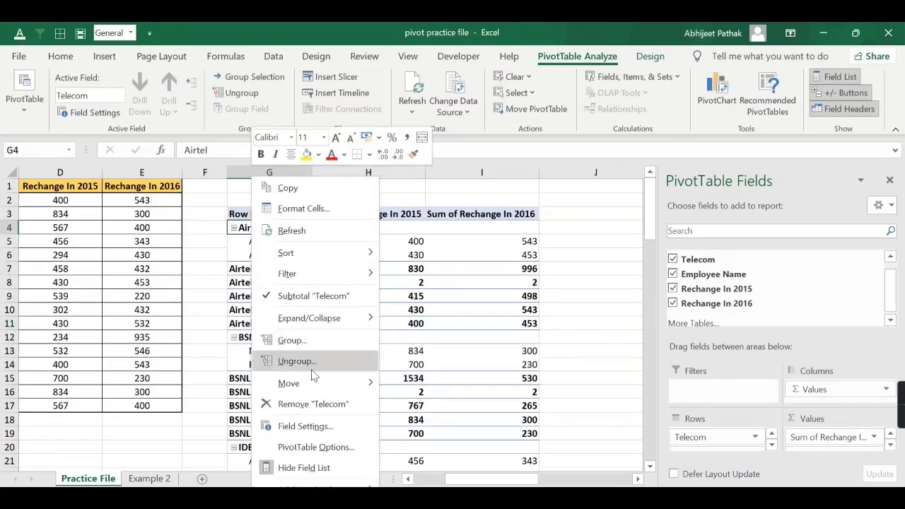
left_click(330, 428)
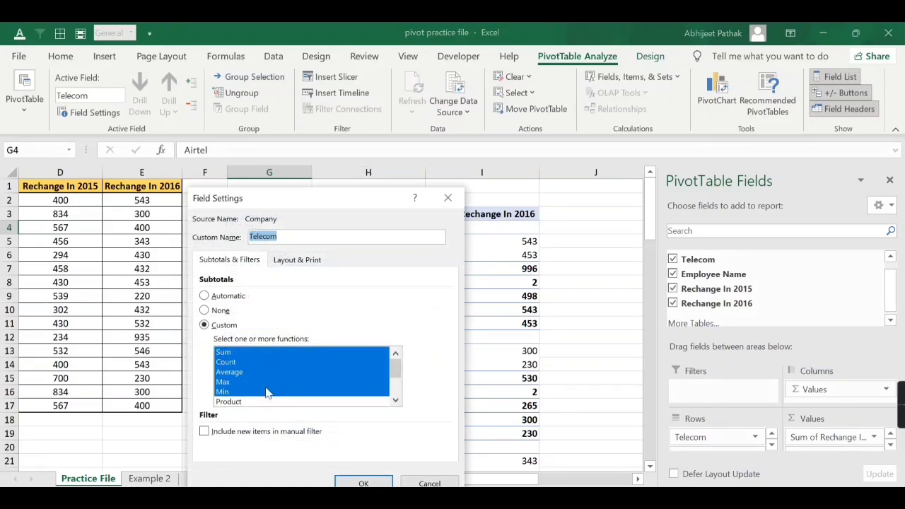
left_click(232, 392)
left_click(226, 382)
left_click(228, 372)
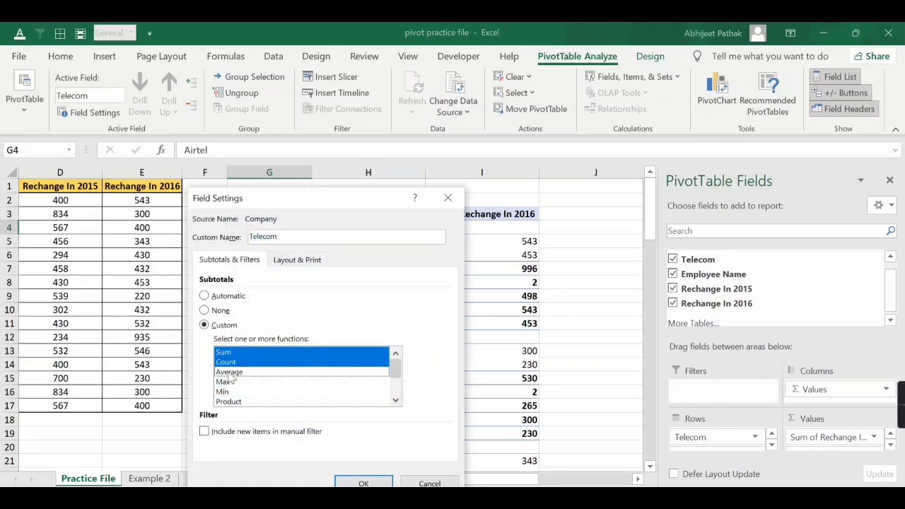
left_click(228, 362)
left_click(226, 352)
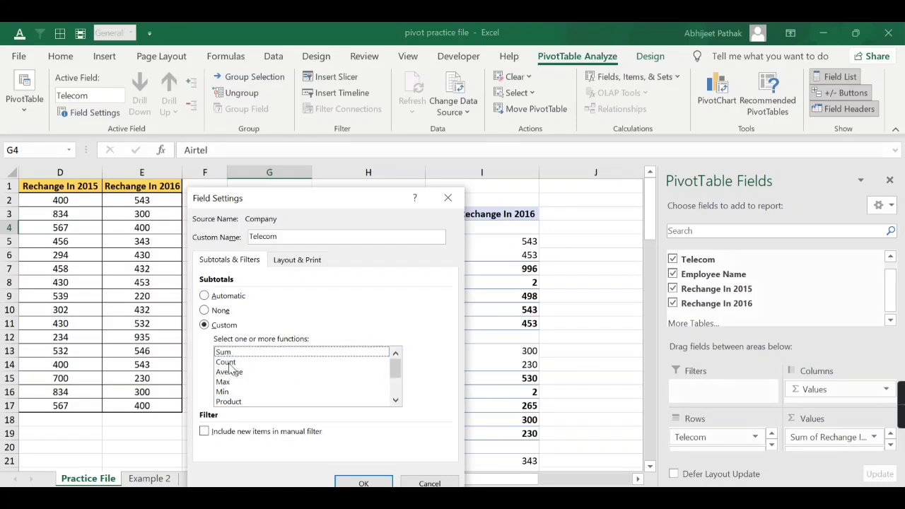
left_click(228, 362)
left_click(364, 482)
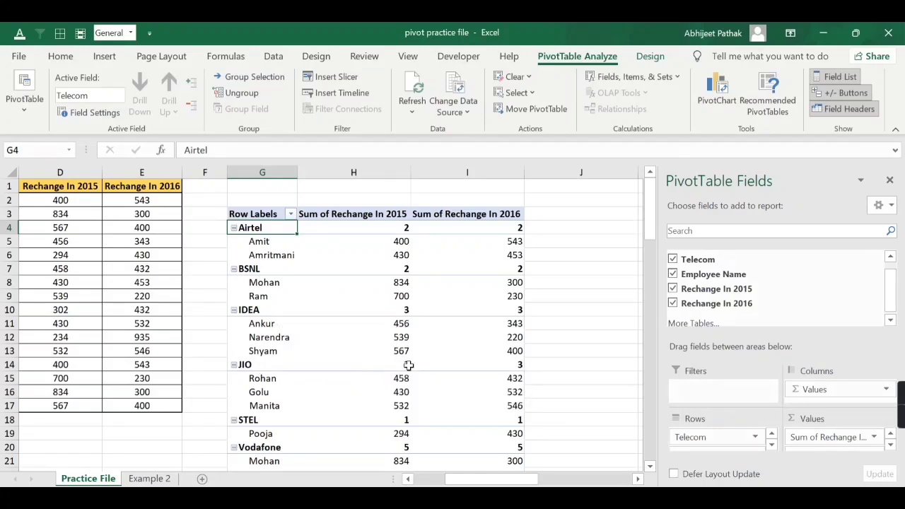
- Swap the Telecom subtotal from Count to Average, then check the Airtel (415) and BSNL averages
right_click(274, 228)
left_click(337, 421)
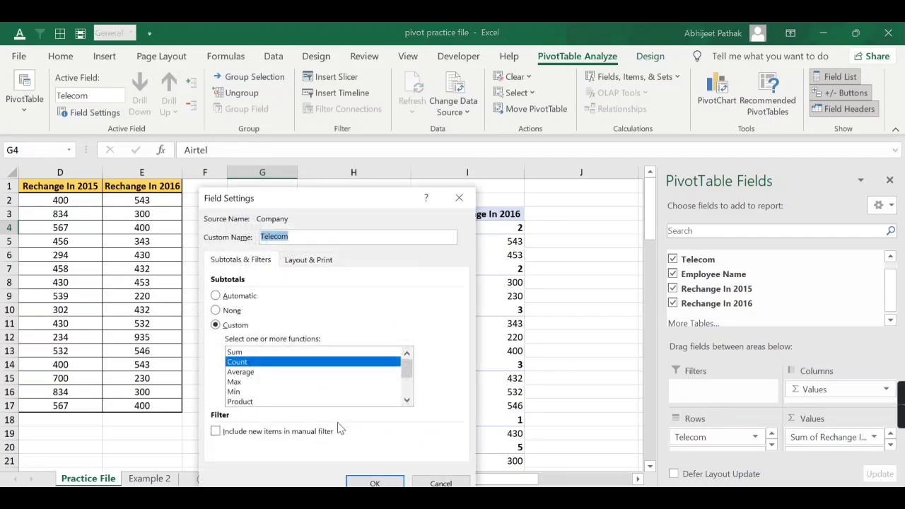
left_click(243, 371)
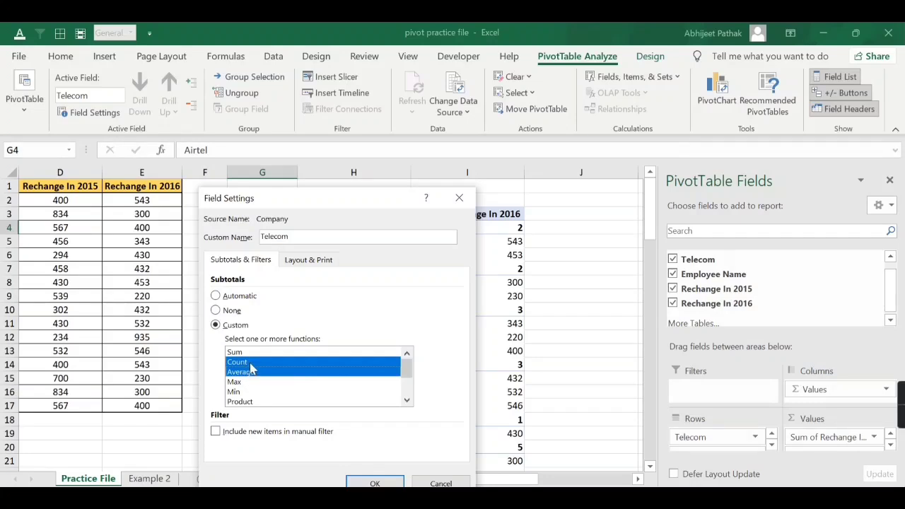
left_click(252, 363)
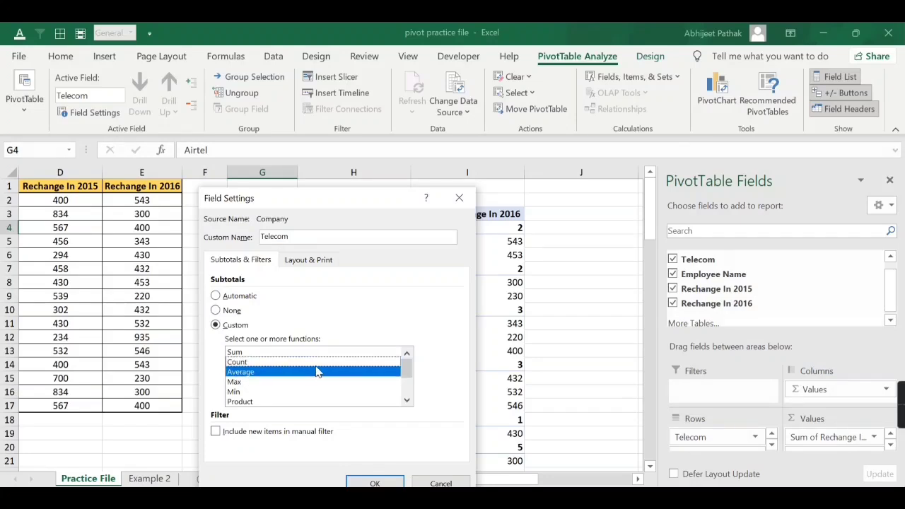
left_click(375, 481)
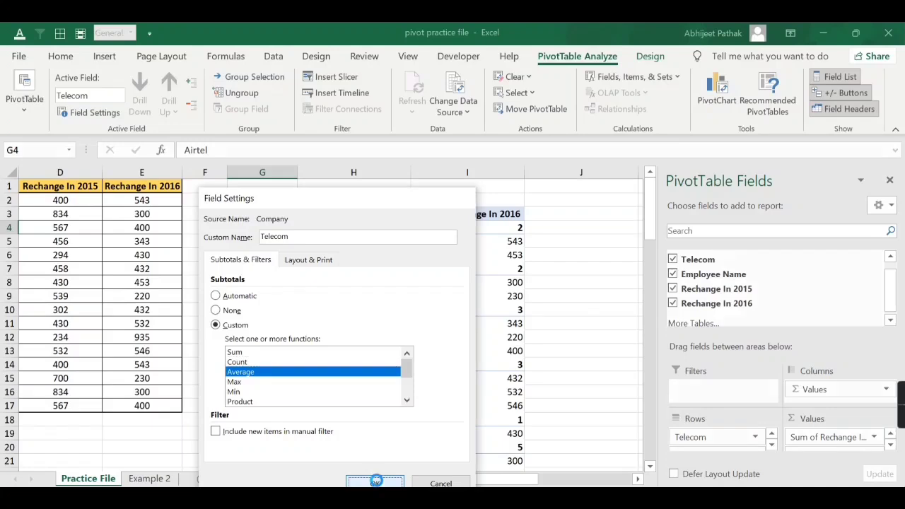
left_click(346, 271)
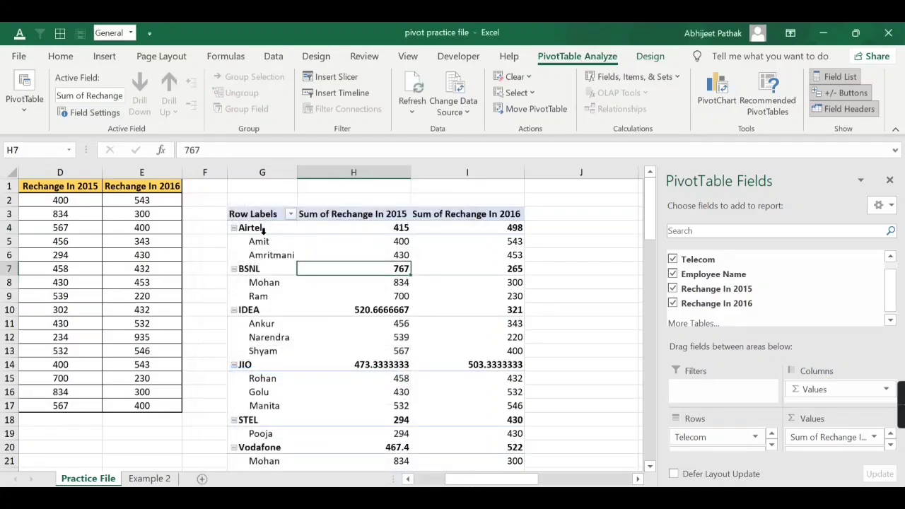
left_click(400, 231)
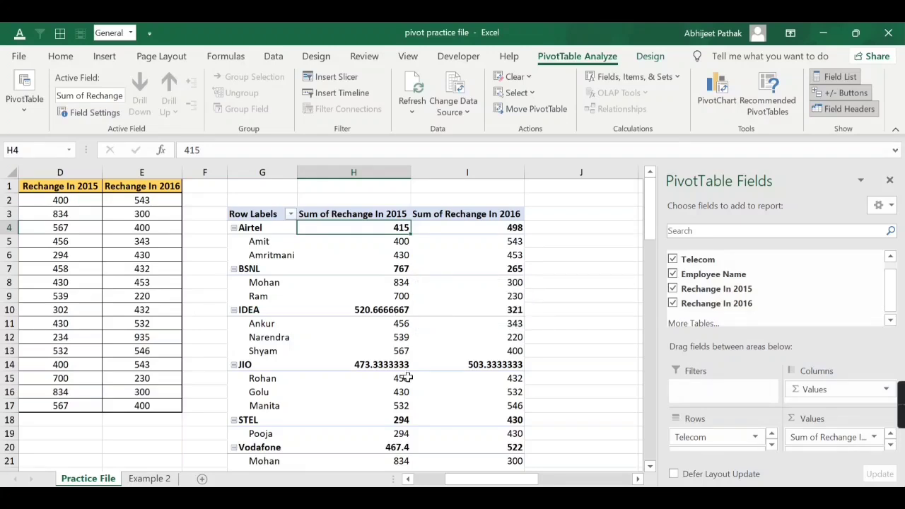
scroll(406, 381, "down", 2)
scroll(400, 343, "up", 2)
- In Telecom's Layout & Print settings, turn off compact form and subtotals at top of each group
left_click(259, 227)
right_click(258, 228)
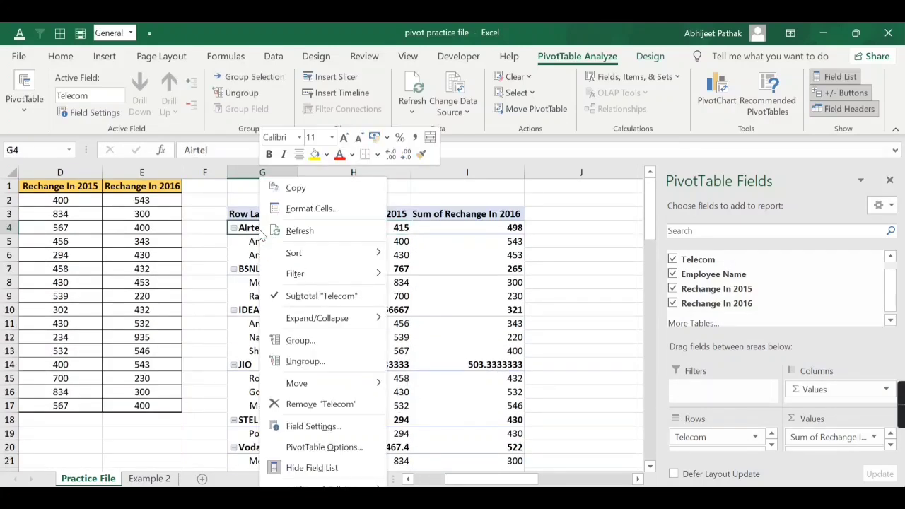
left_click(321, 425)
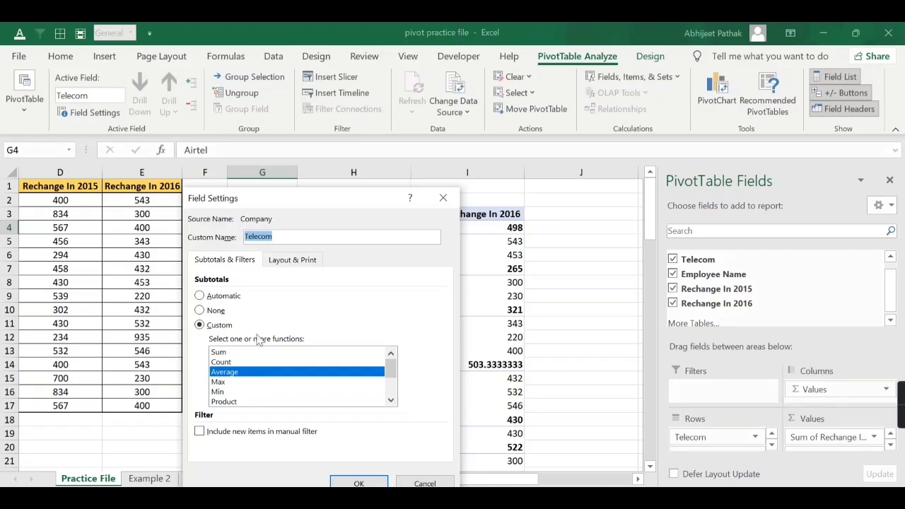
left_click(295, 262)
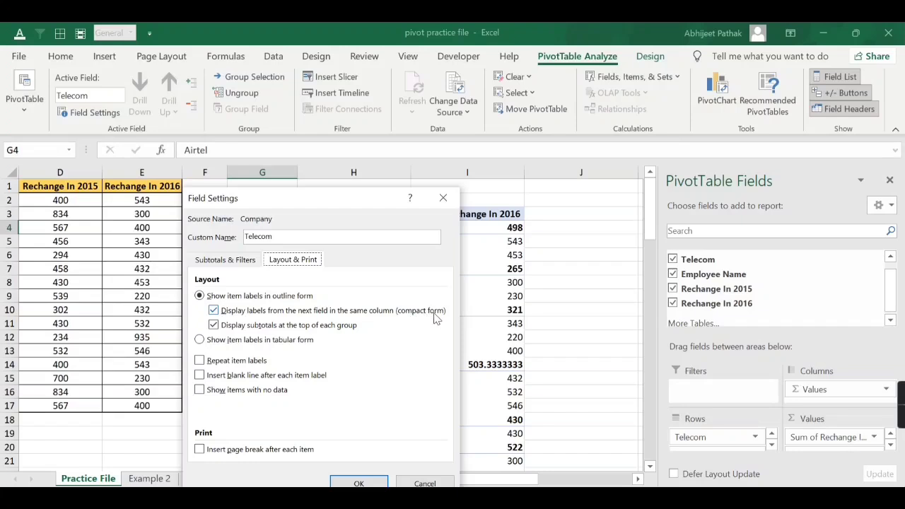
left_click(214, 325)
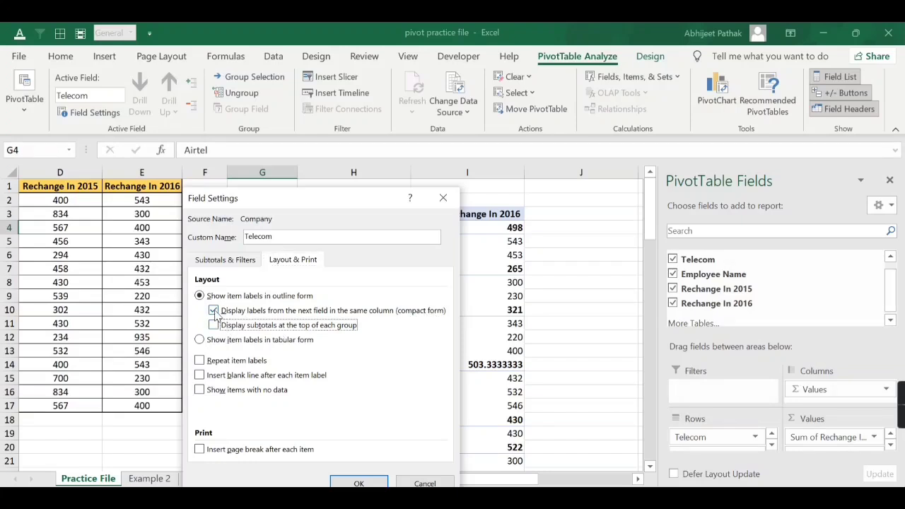
left_click(213, 310)
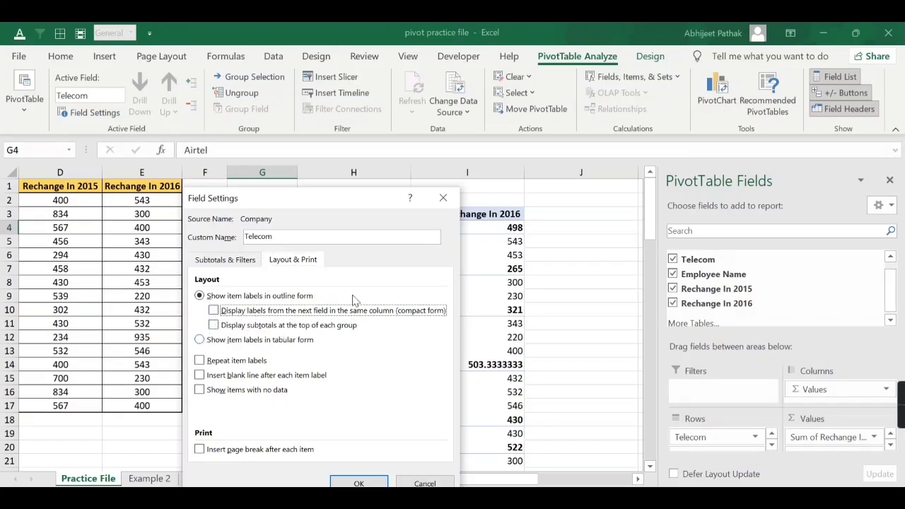
left_click(338, 482)
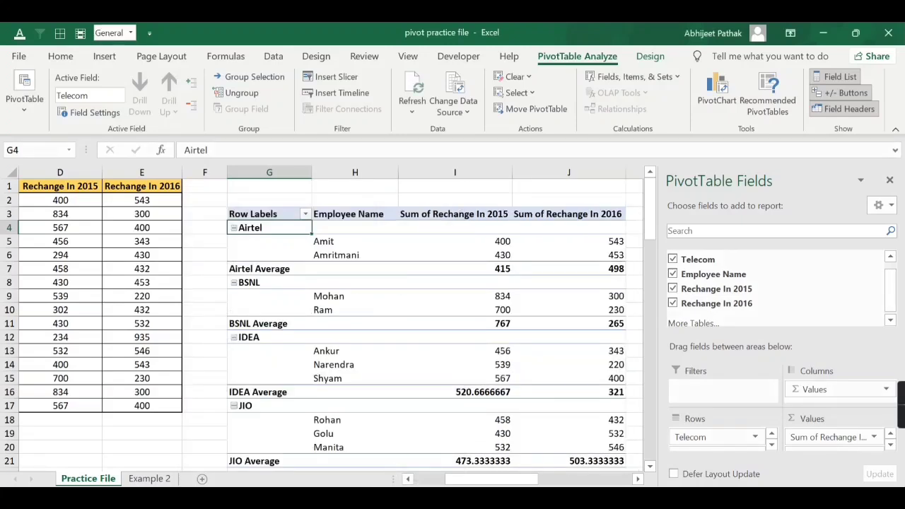
- Re-enable 'Display labels from the next field in the same column' for the Telecom field
left_click_drag(501, 482, 512, 482)
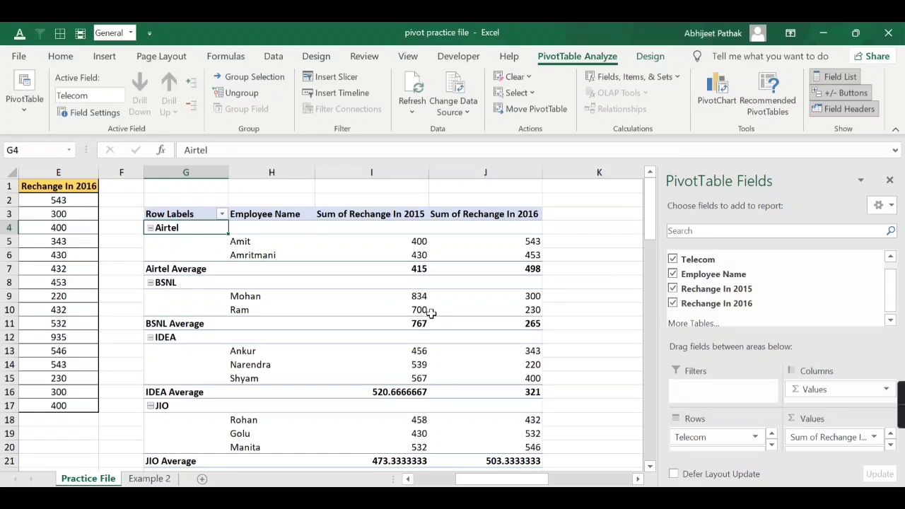
right_click(185, 227)
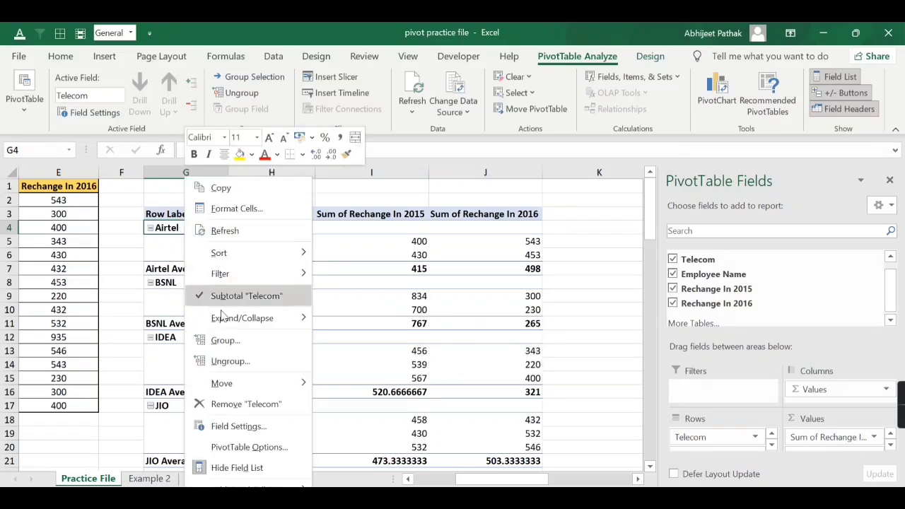
left_click(240, 431)
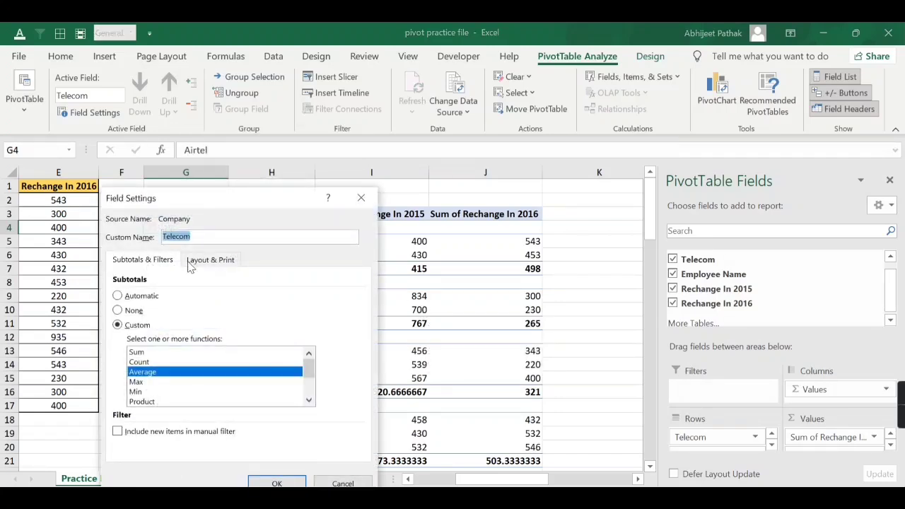
left_click(190, 261)
left_click(132, 311)
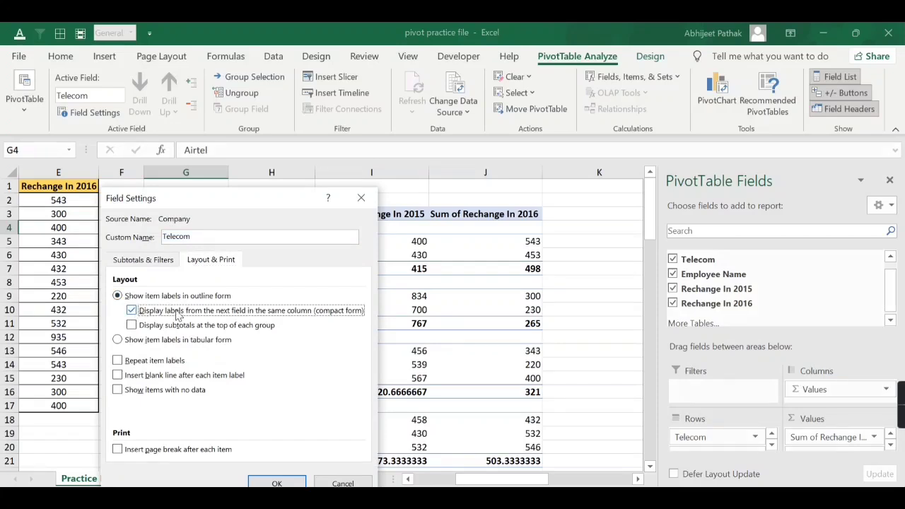
left_click(282, 483)
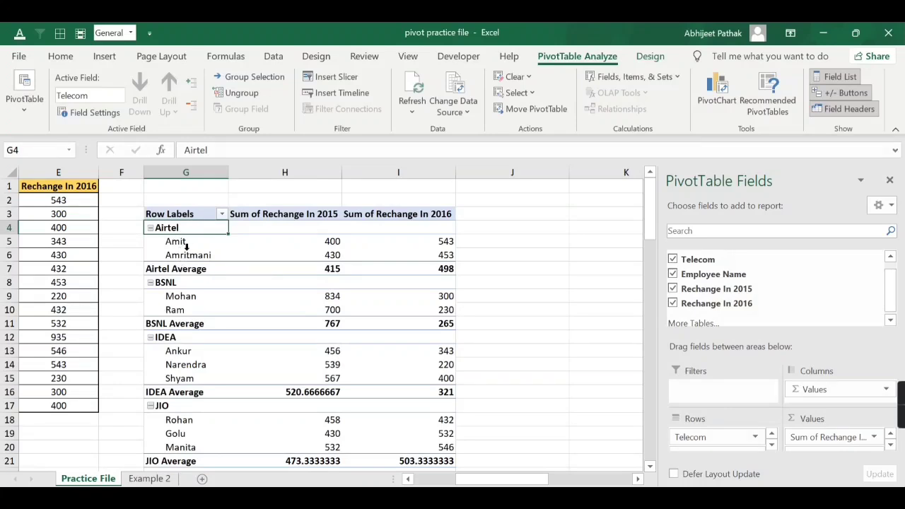
right_click(178, 228)
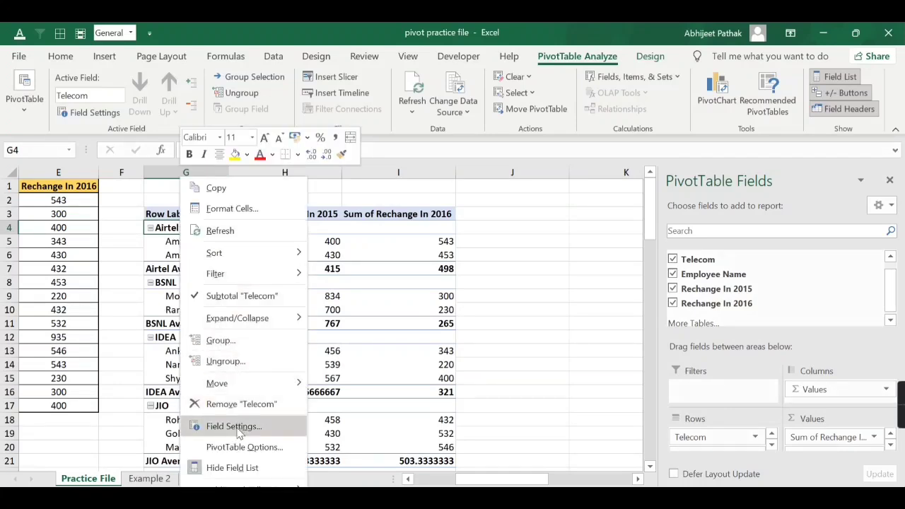
left_click(238, 429)
left_click(213, 260)
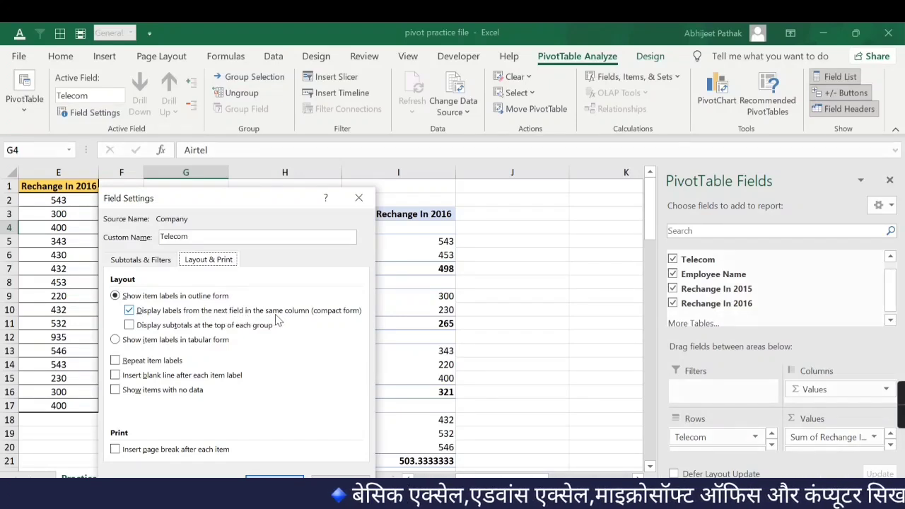
left_click_drag(279, 199, 537, 214)
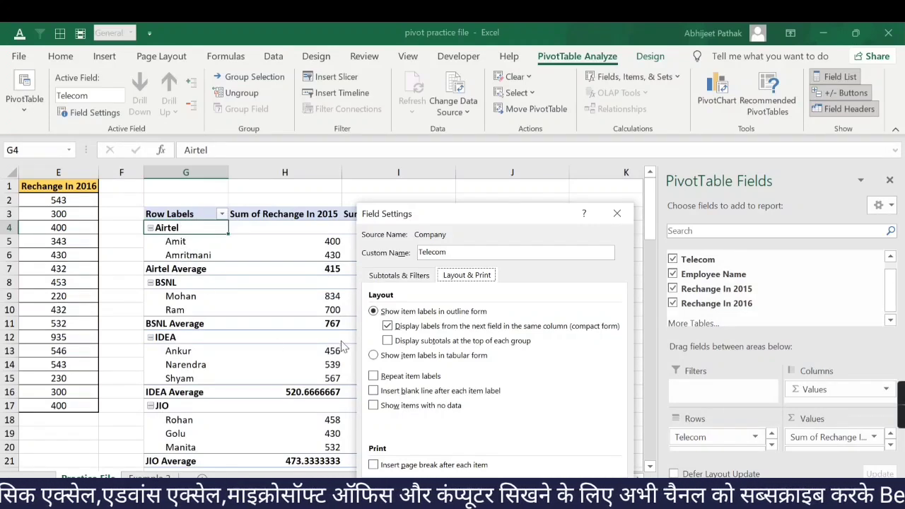
left_click(387, 326)
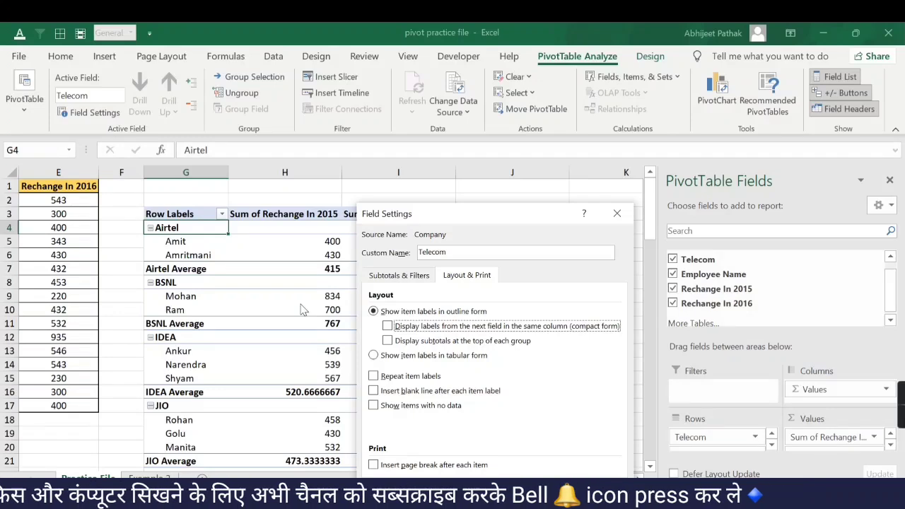
key("Return")
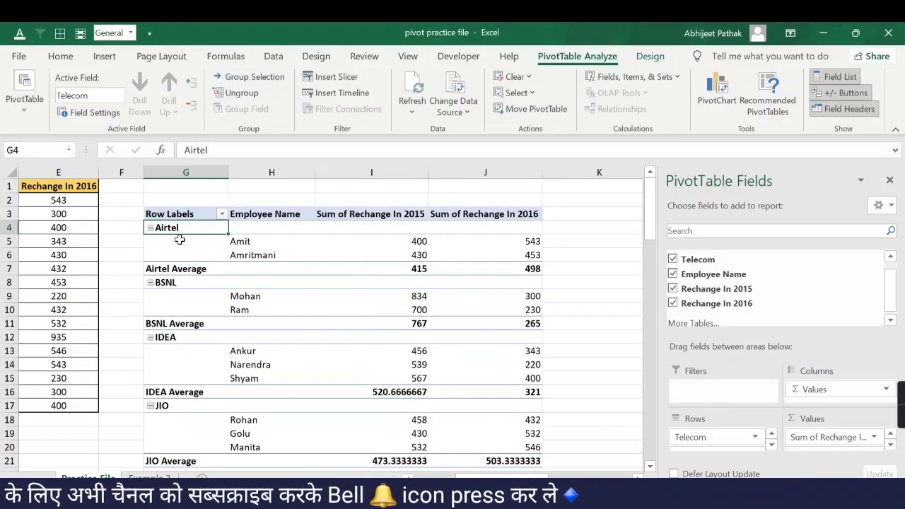
left_click(248, 240)
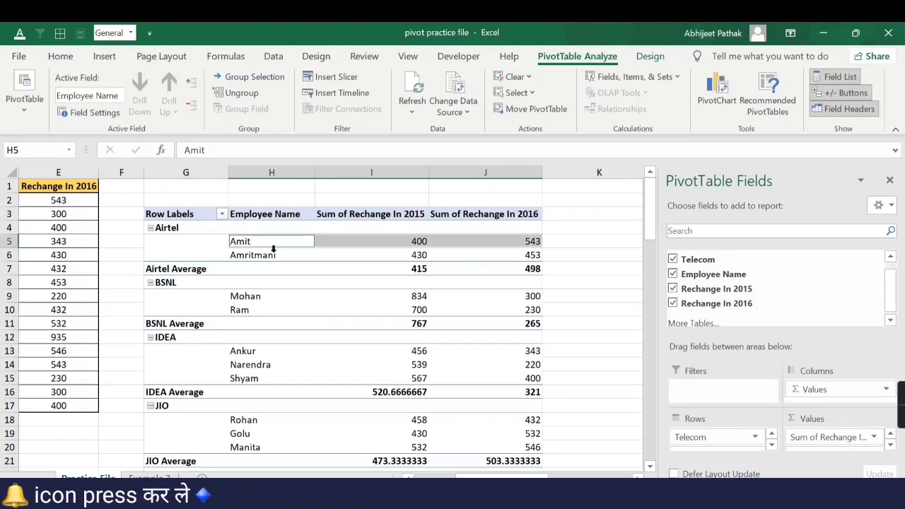
key("ctrl+z")
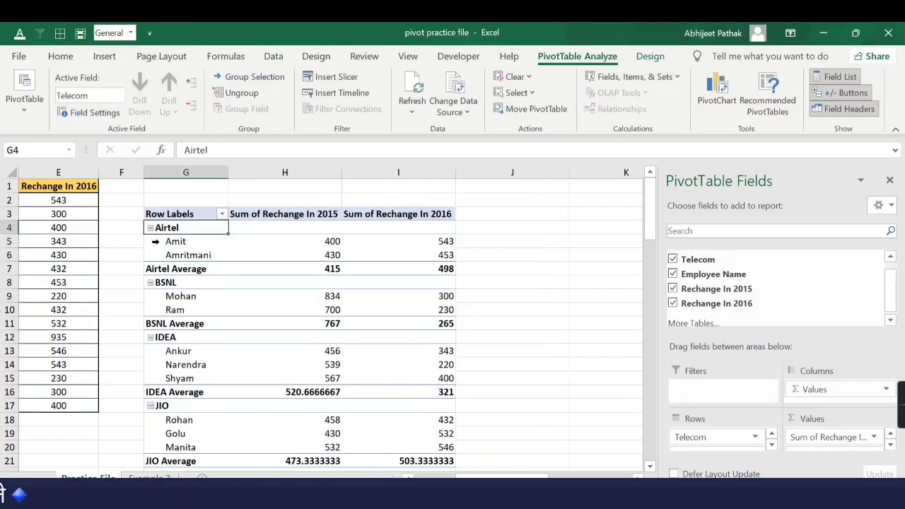
right_click(181, 243)
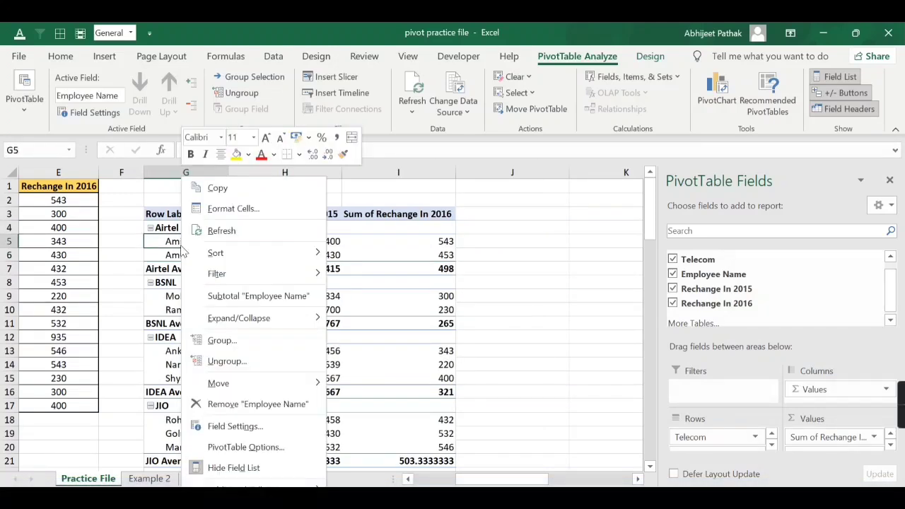
left_click(252, 427)
left_click_drag(256, 204, 346, 204)
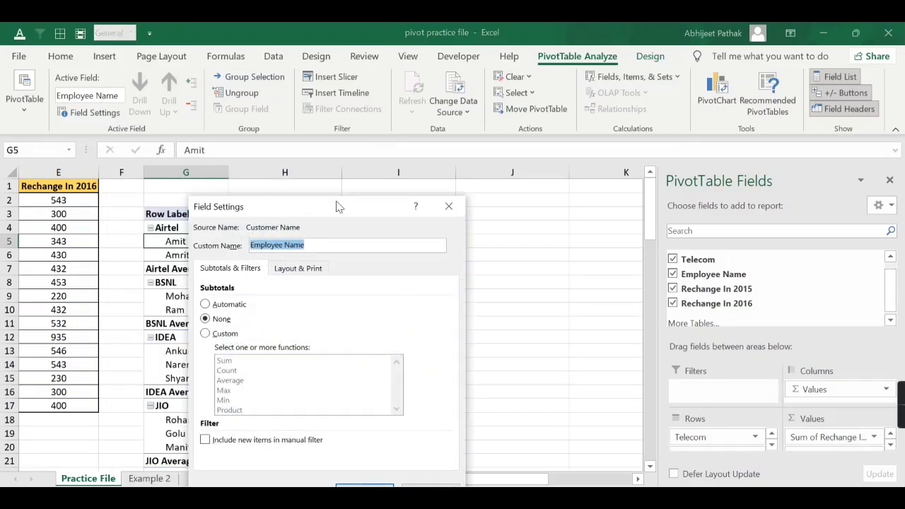
left_click(305, 272)
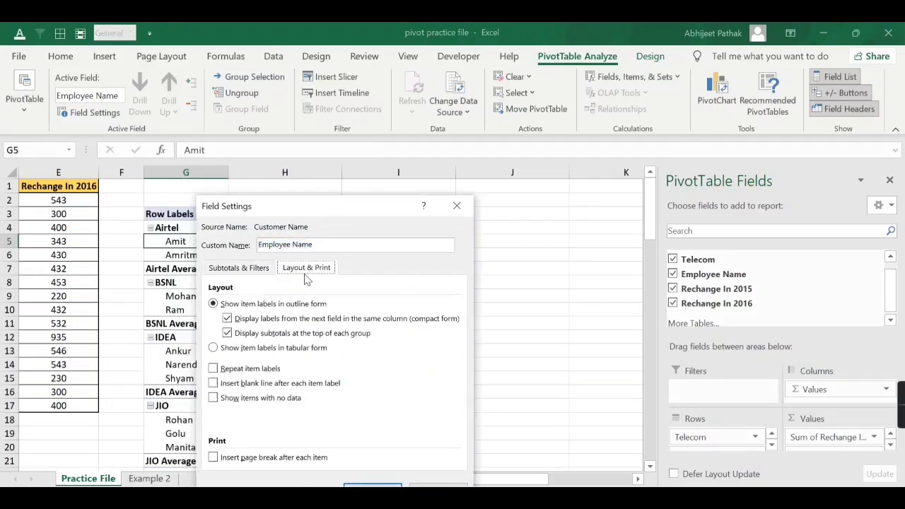
left_click(227, 333)
left_click(226, 319)
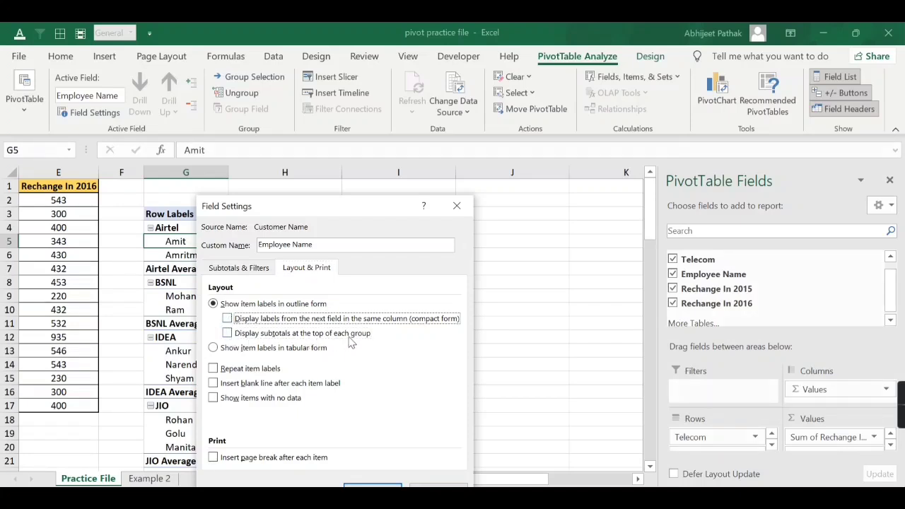
left_click(229, 334)
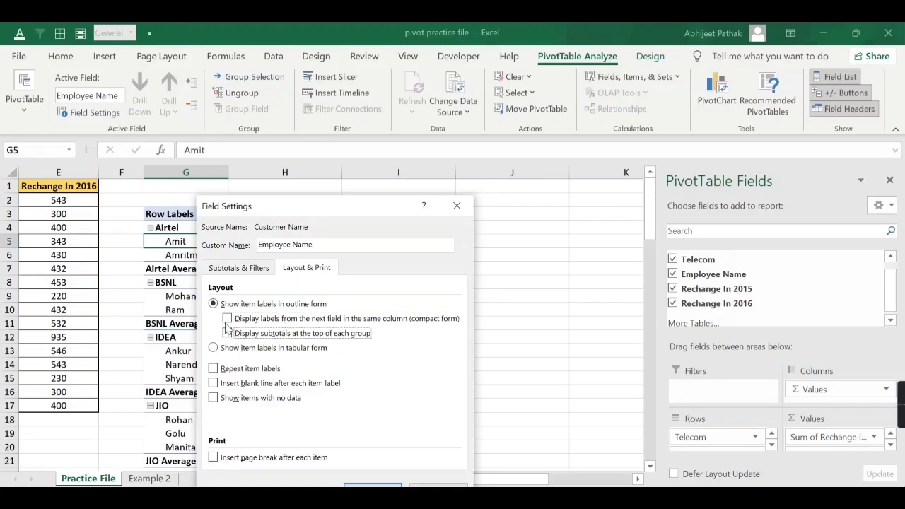
left_click(227, 319)
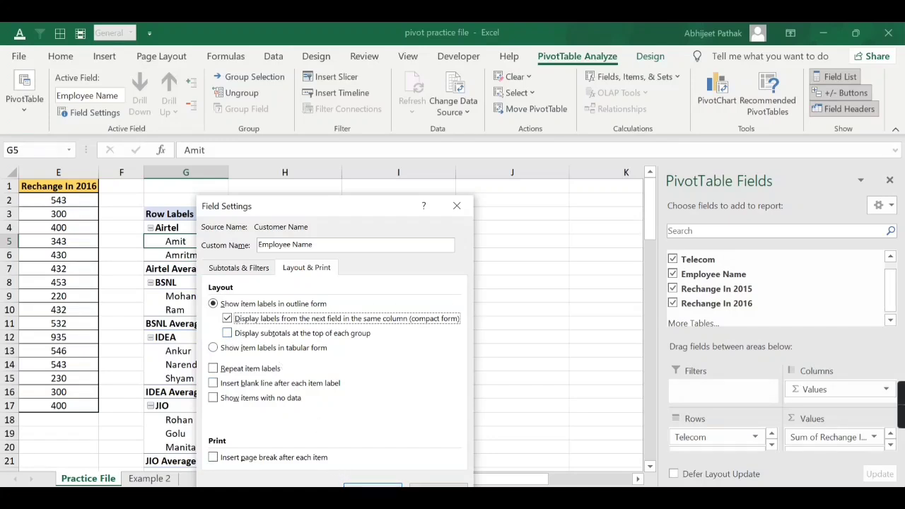
left_click(373, 485)
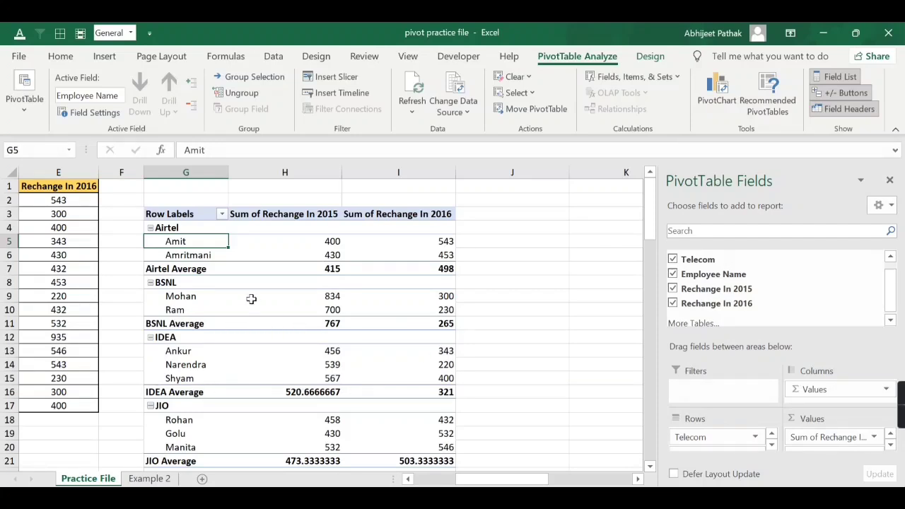
- Show Telecom group averages at the top of each group, e.g. Airtel 415 and 498
right_click(172, 229)
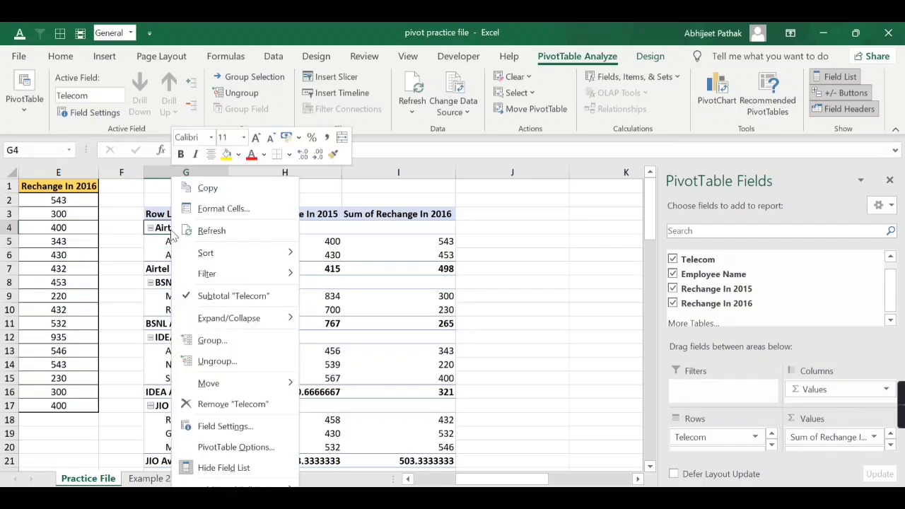
left_click(208, 426)
left_click_drag(204, 207, 346, 189)
left_click(328, 241)
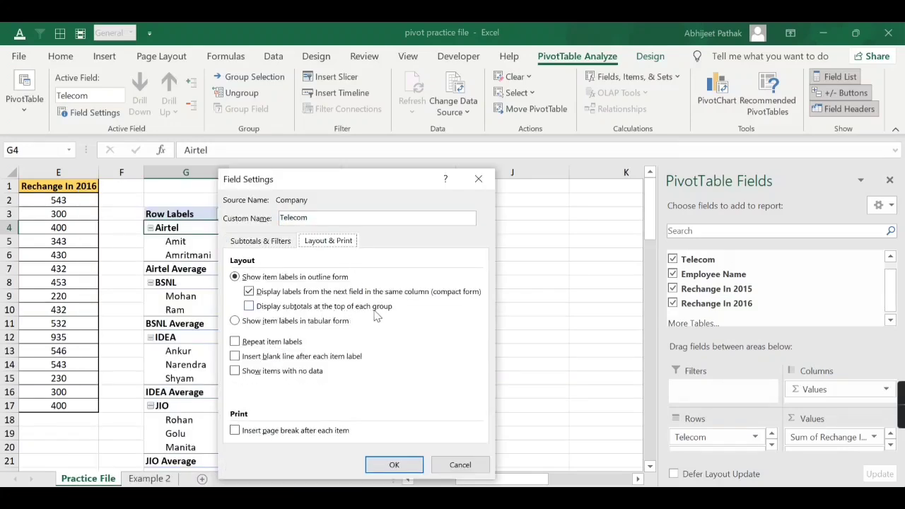
left_click(250, 309)
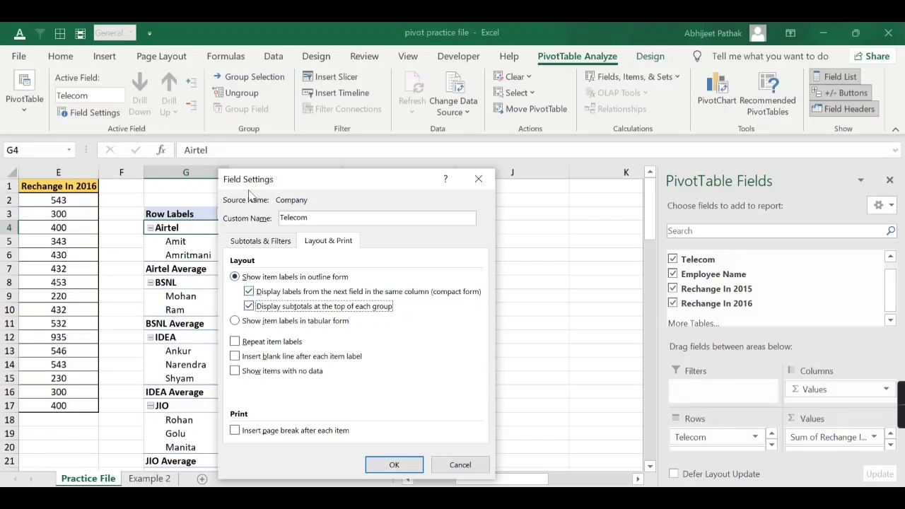
left_click_drag(278, 182, 382, 244)
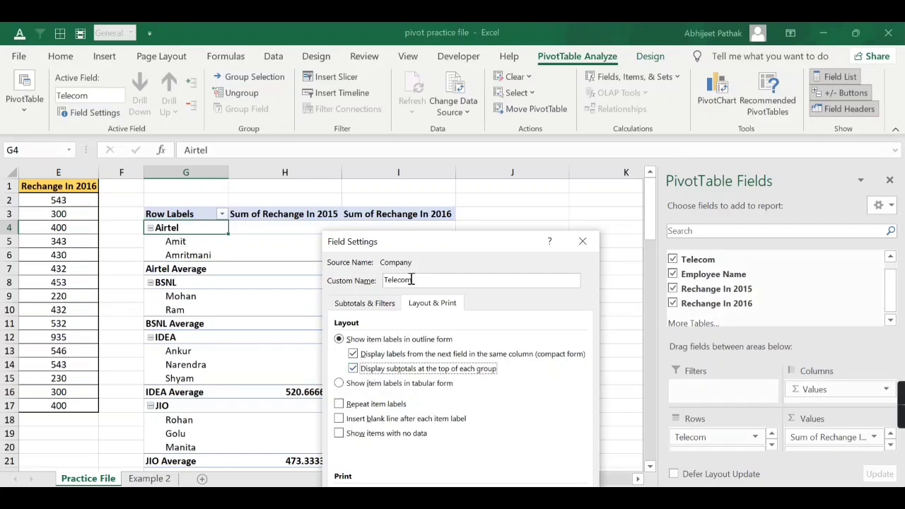
left_click_drag(417, 245, 560, 222)
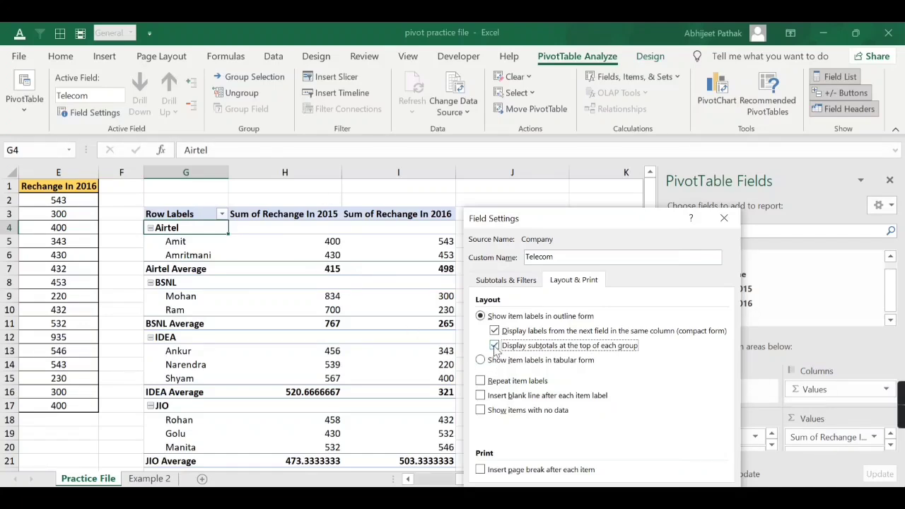
key("Return")
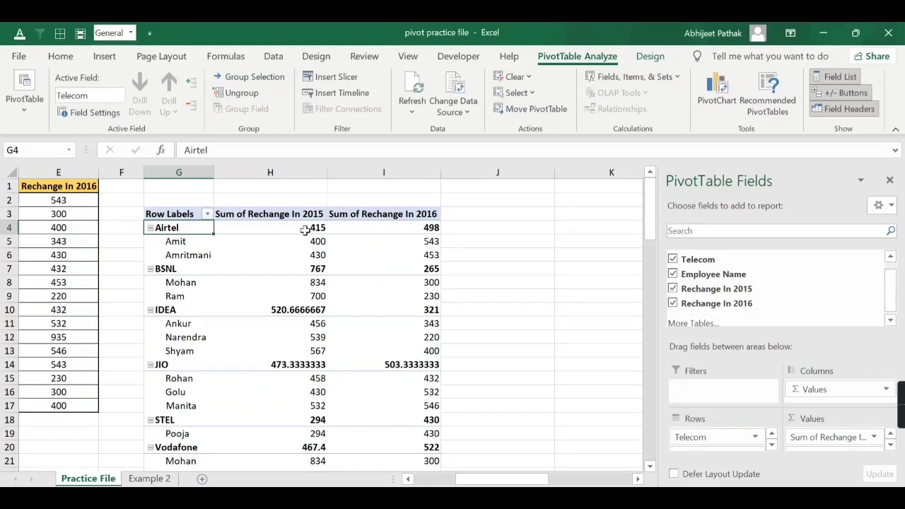
- Switch the Telecom field to tabular form so employees get their own column
right_click(182, 231)
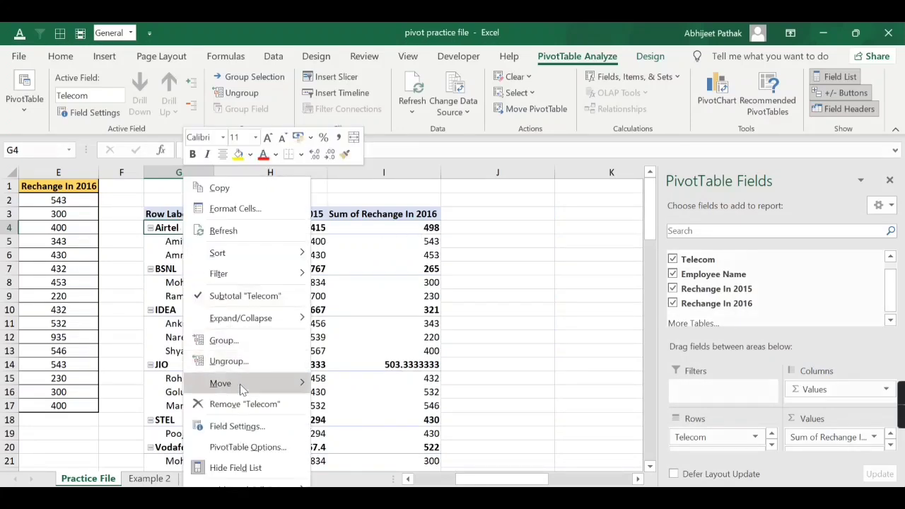
left_click(246, 421)
left_click(231, 260)
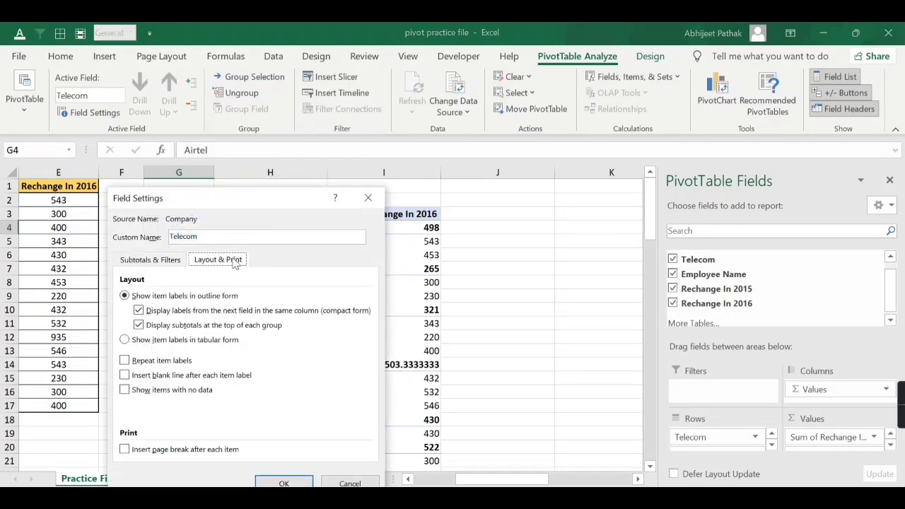
left_click(199, 340)
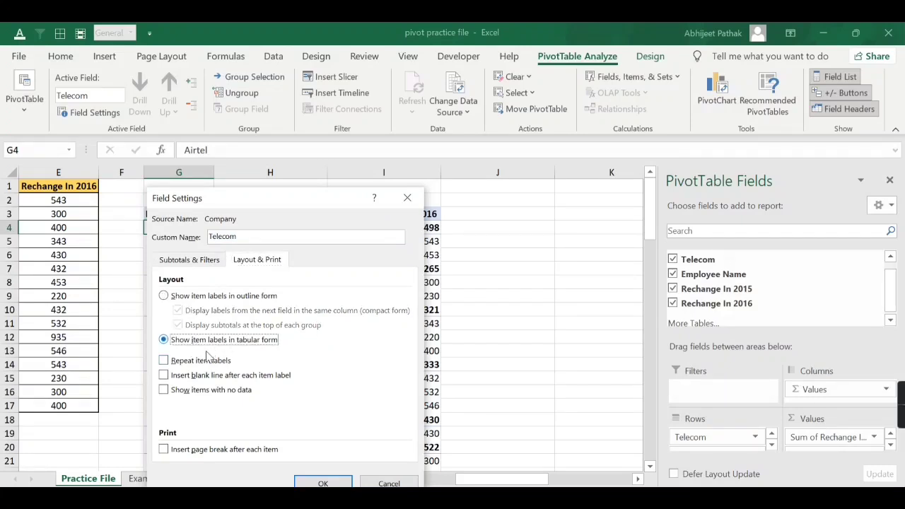
left_click(323, 482)
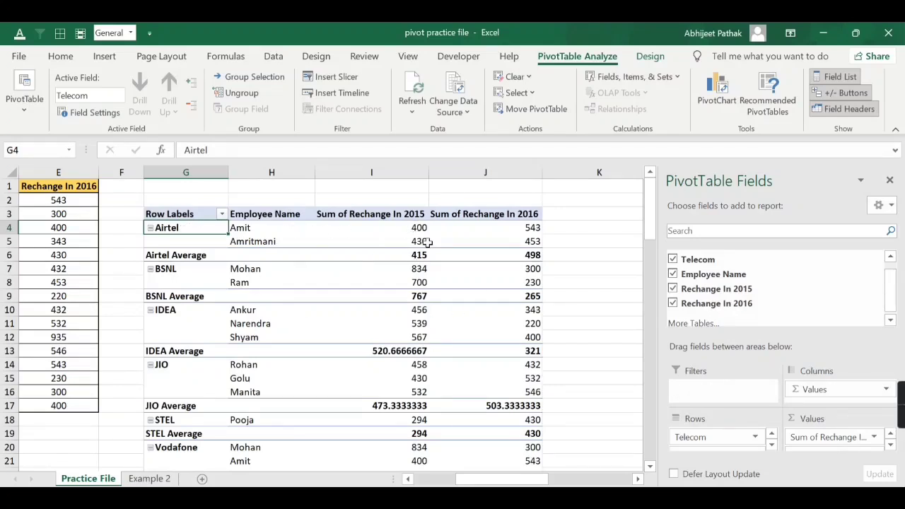
- Turn on Repeat item labels so the Telecom name appears on every employee row
right_click(186, 228)
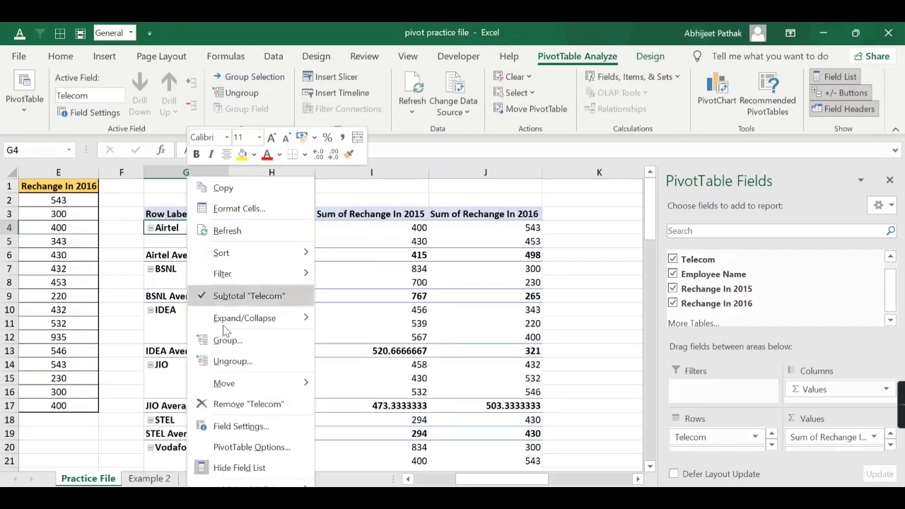
left_click(235, 431)
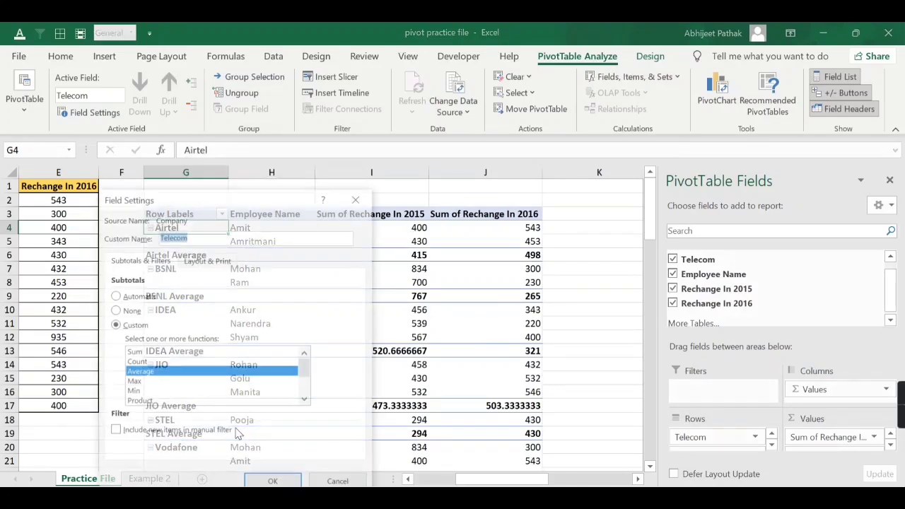
left_click(224, 260)
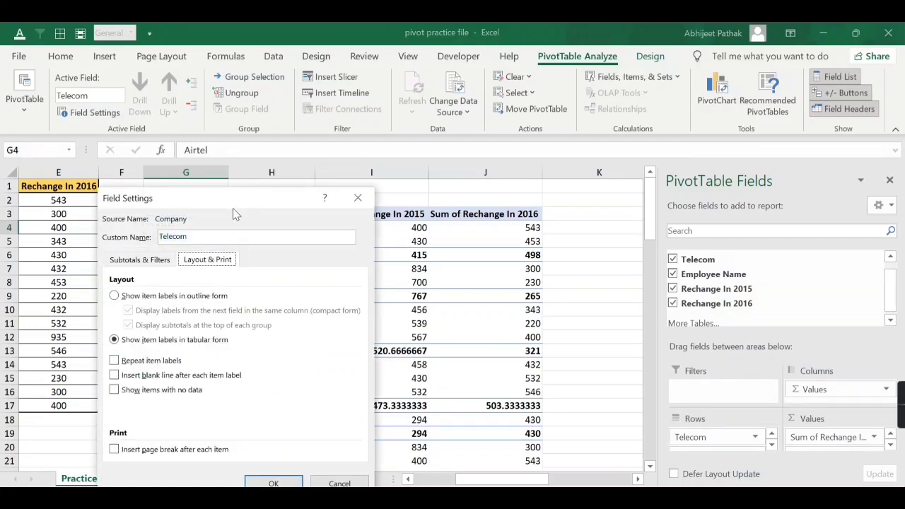
left_click_drag(233, 203, 371, 191)
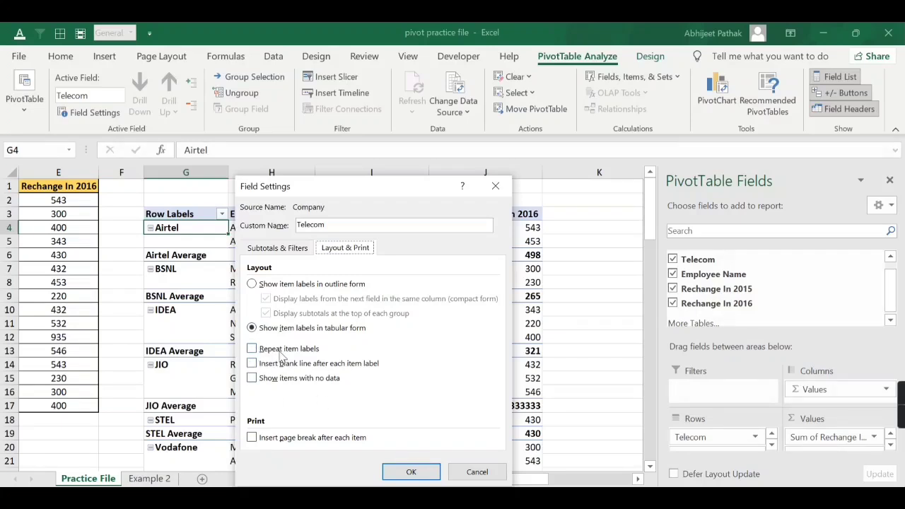
left_click(252, 349)
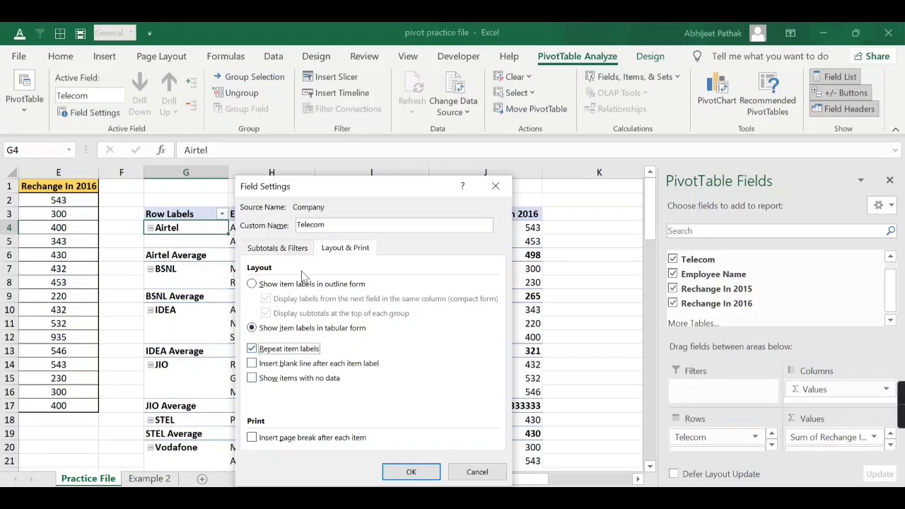
left_click_drag(308, 186, 417, 195)
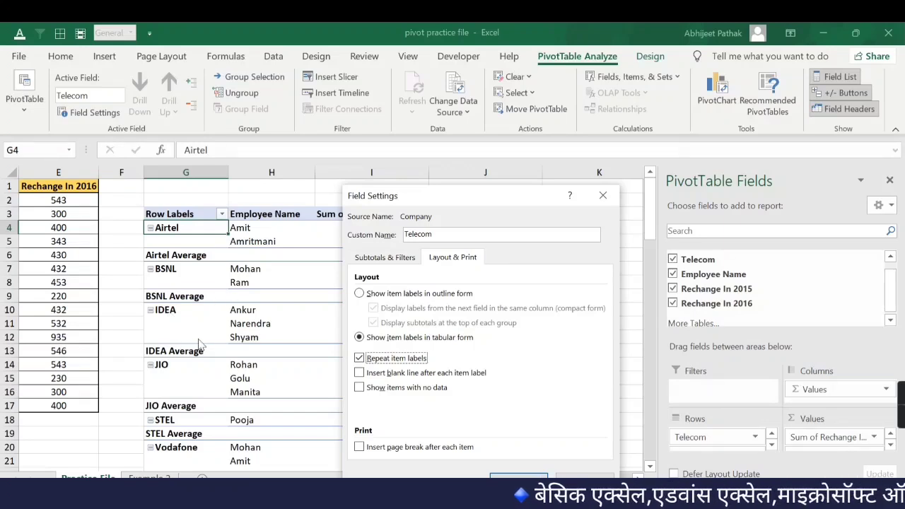
key("Return")
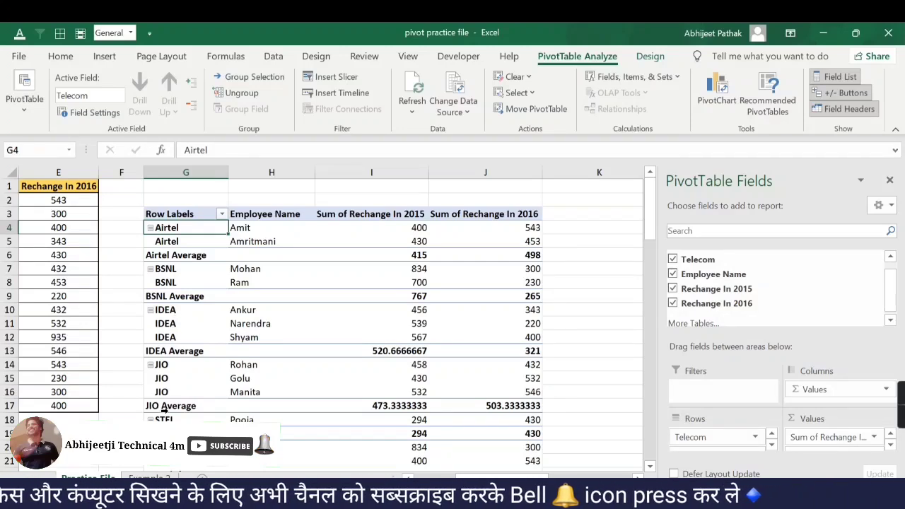
- Stop repeating Telecom labels and add a blank line after each Telecom group
right_click(165, 323)
key("Escape")
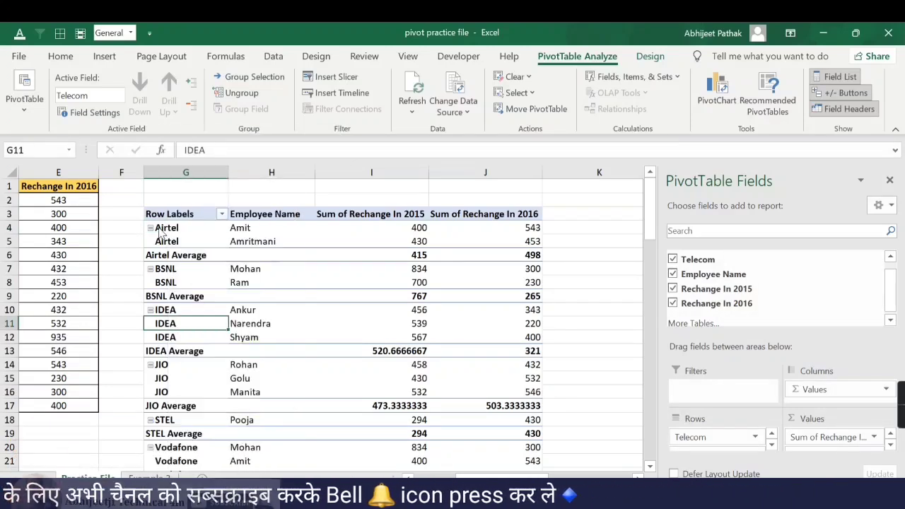
right_click(160, 233)
left_click(181, 426)
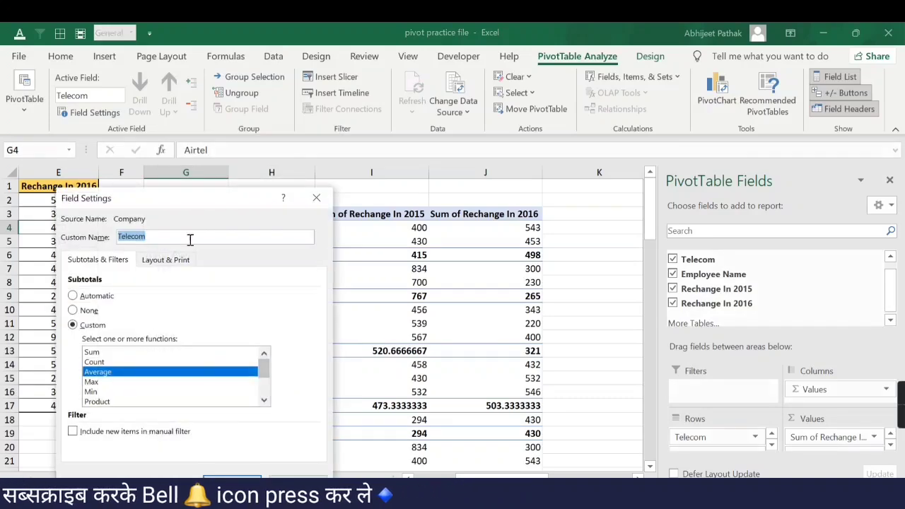
left_click_drag(198, 201, 364, 189)
left_click(331, 247)
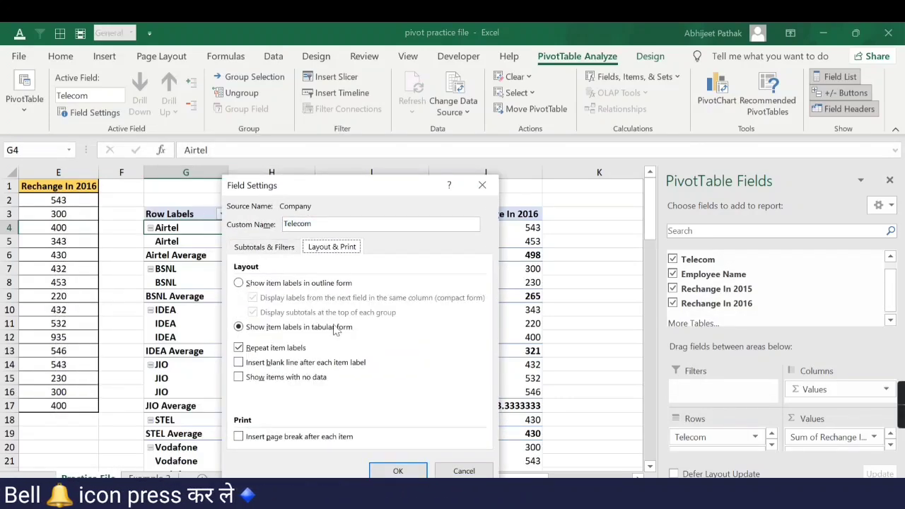
left_click(268, 347)
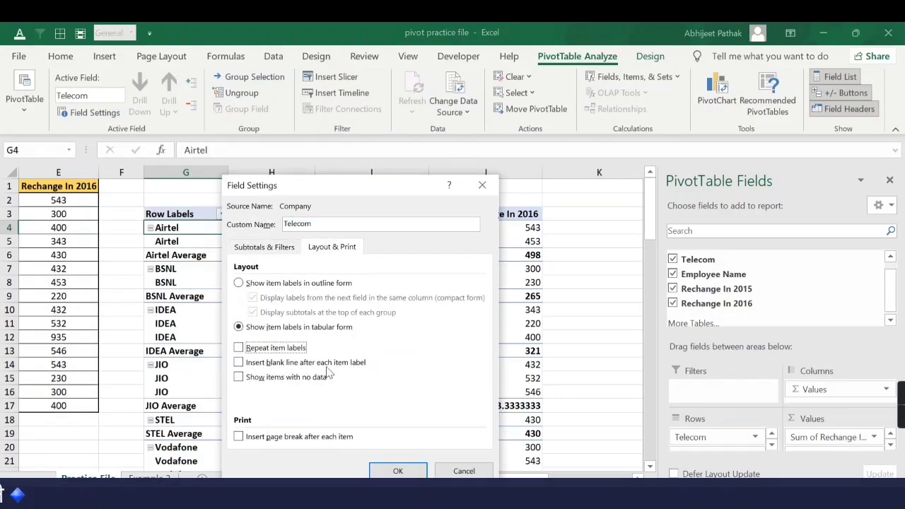
left_click(248, 363)
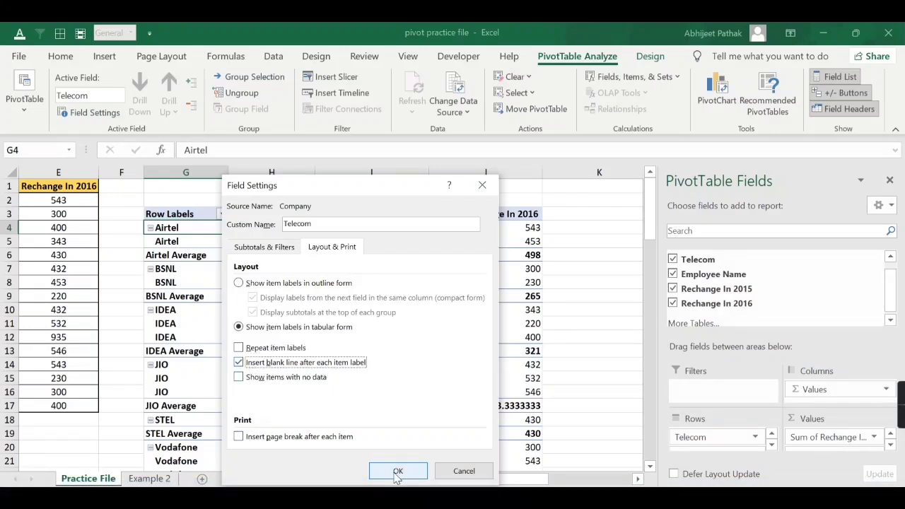
left_click(396, 470)
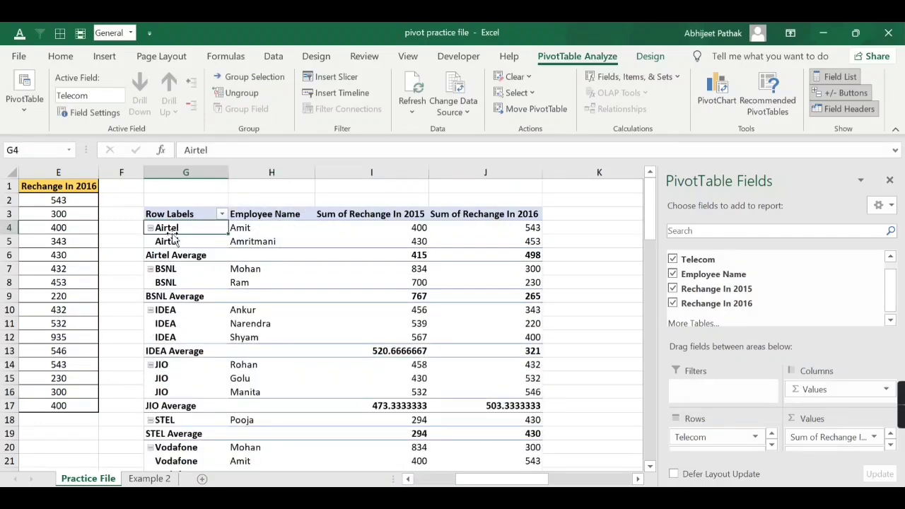
- Review the Telecom field layout settings without changes, then select the Amit and Airtel labels
right_click(172, 228)
left_click(236, 428)
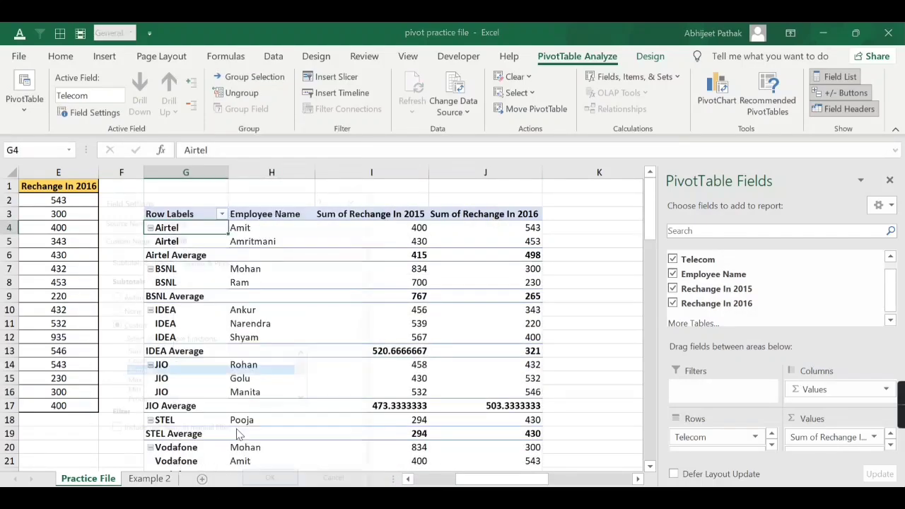
left_click(205, 259)
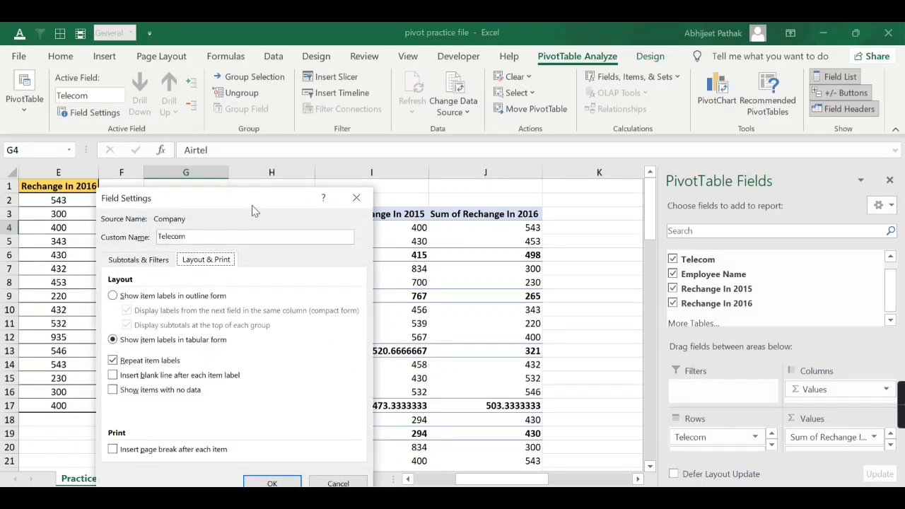
left_click_drag(212, 198, 334, 186)
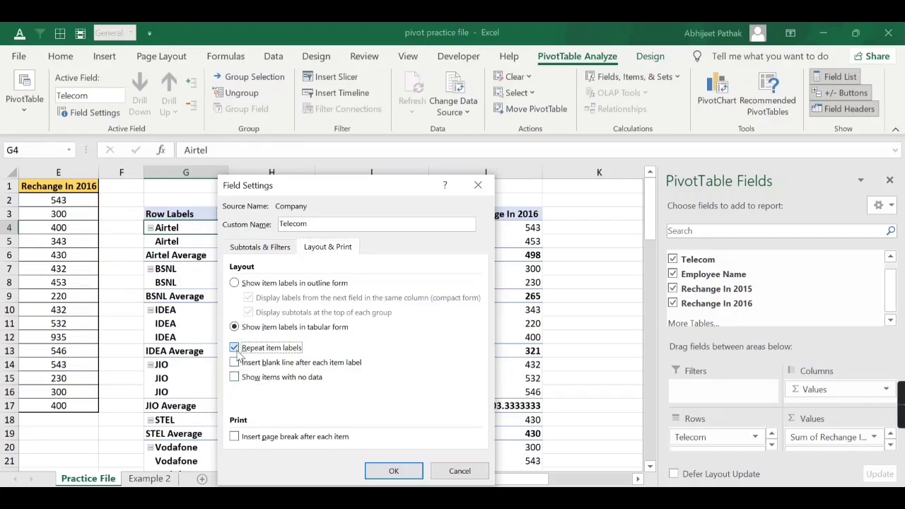
left_click(460, 471)
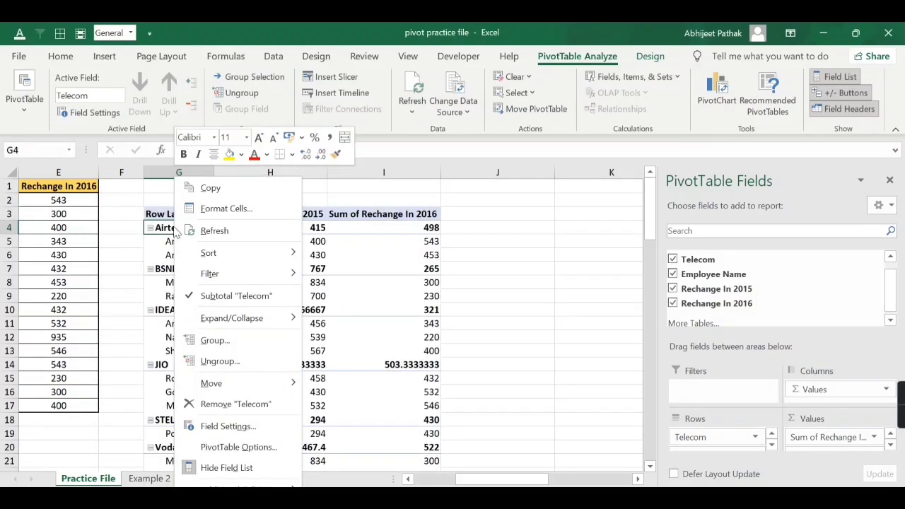
key("Escape")
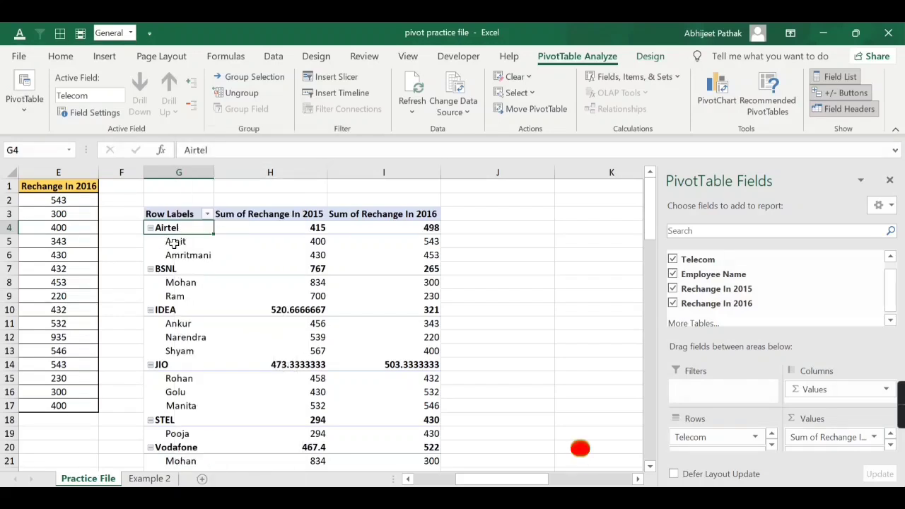
left_click(173, 242)
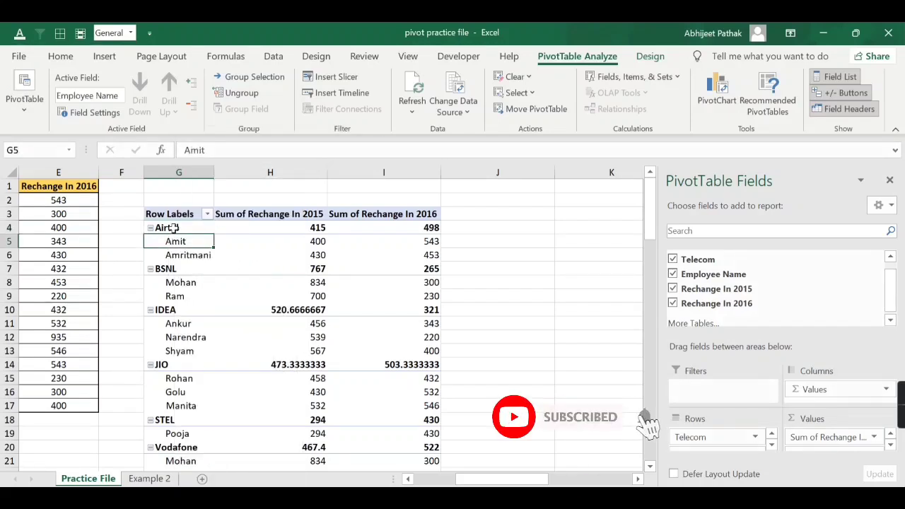
left_click(172, 227)
- Turn off repeated Telecom labels in the Telecom field layout settings
right_click(172, 227)
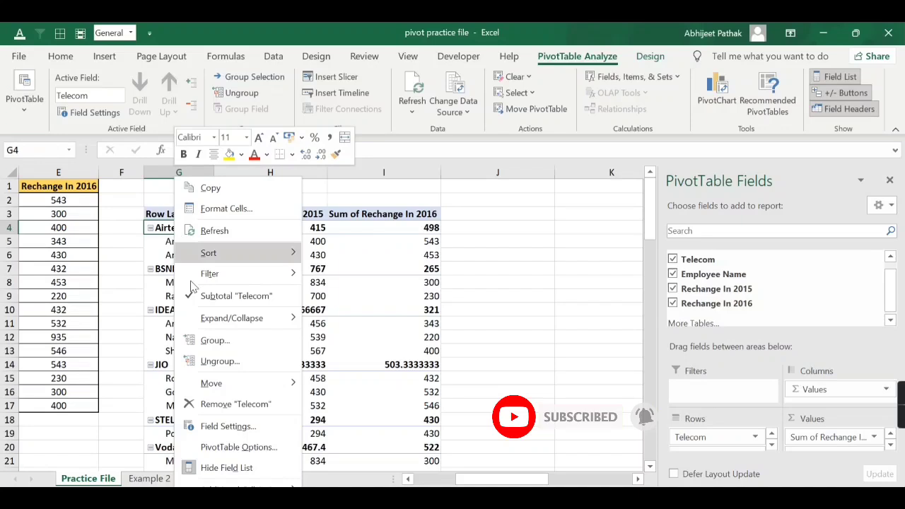
left_click(225, 424)
left_click(198, 261)
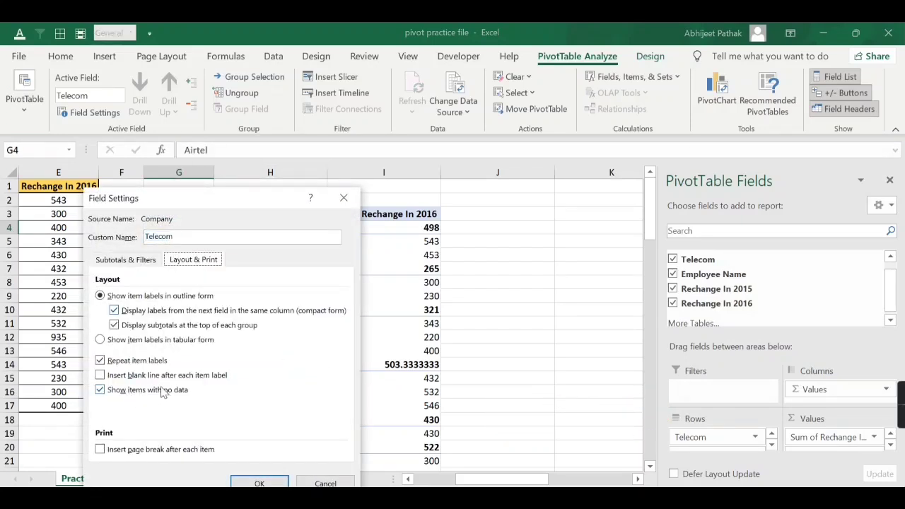
left_click(136, 361)
left_click(241, 480)
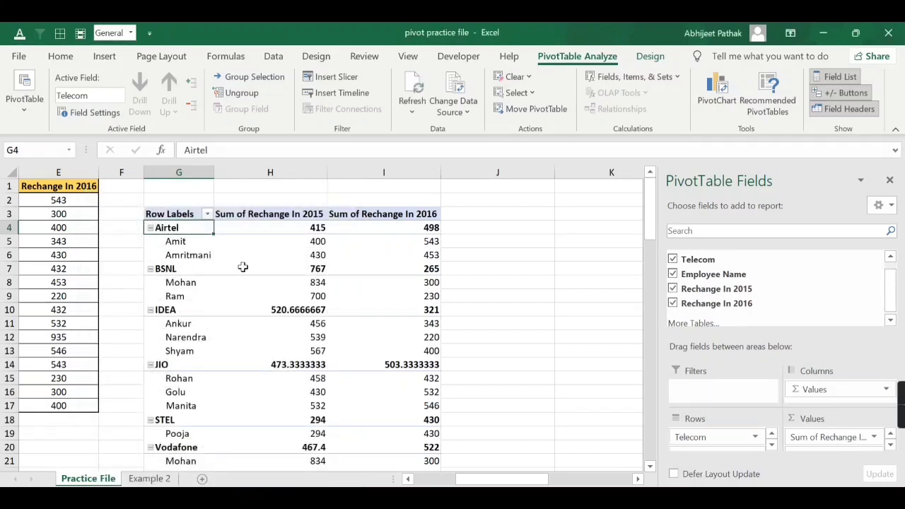
- Enable Show items with no data for the Employee Name field
left_click(178, 243)
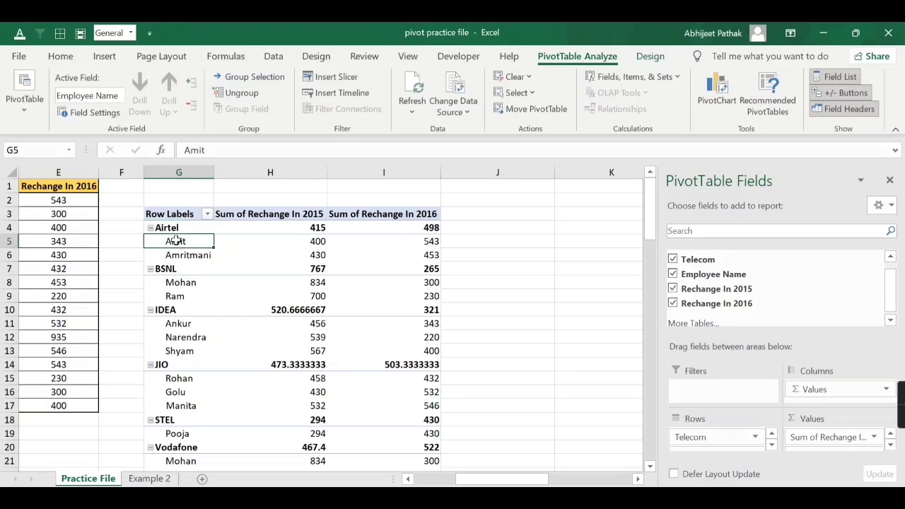
right_click(176, 244)
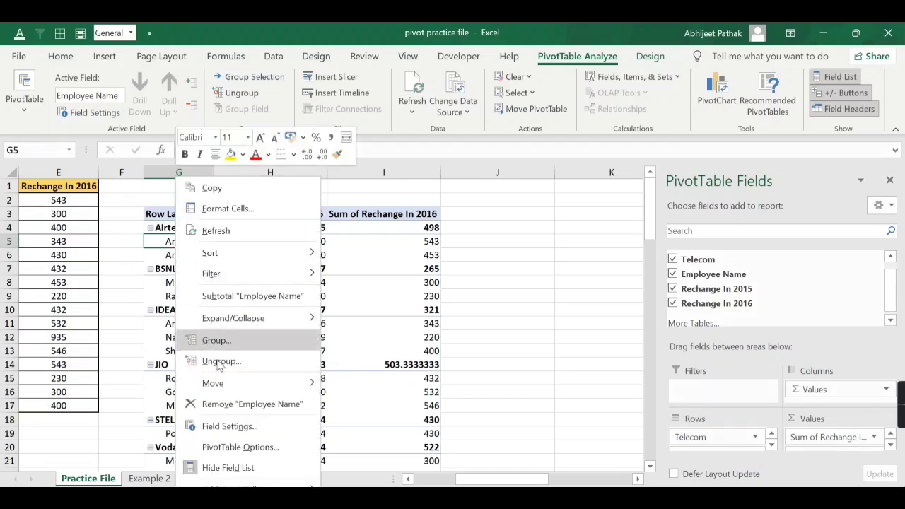
left_click(230, 426)
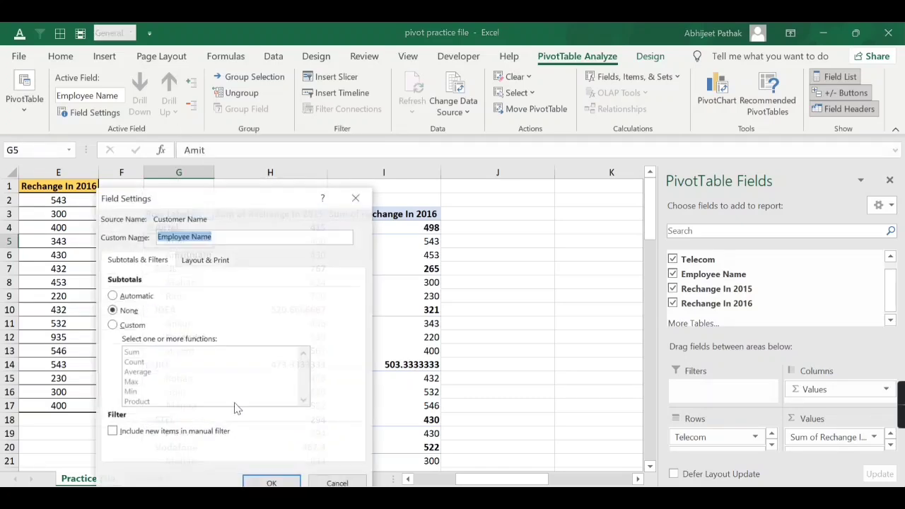
left_click(205, 260)
left_click_drag(216, 203, 370, 197)
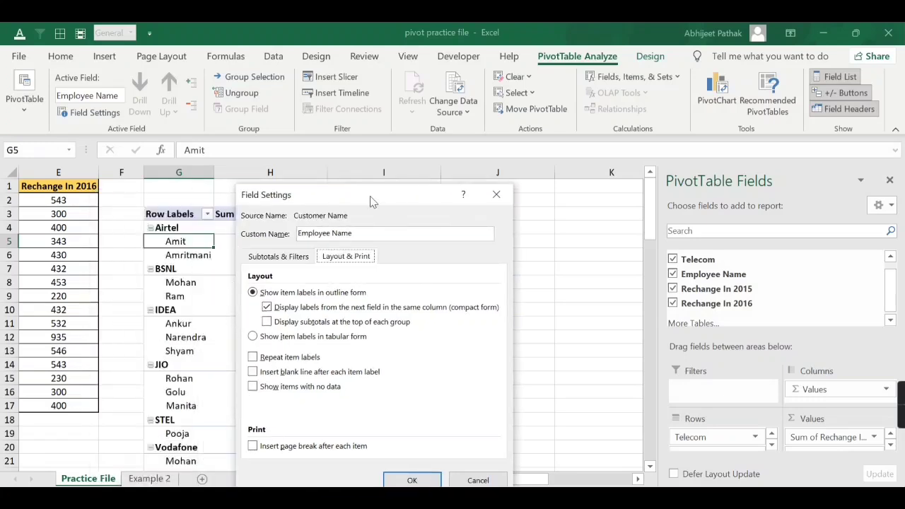
left_click(293, 387)
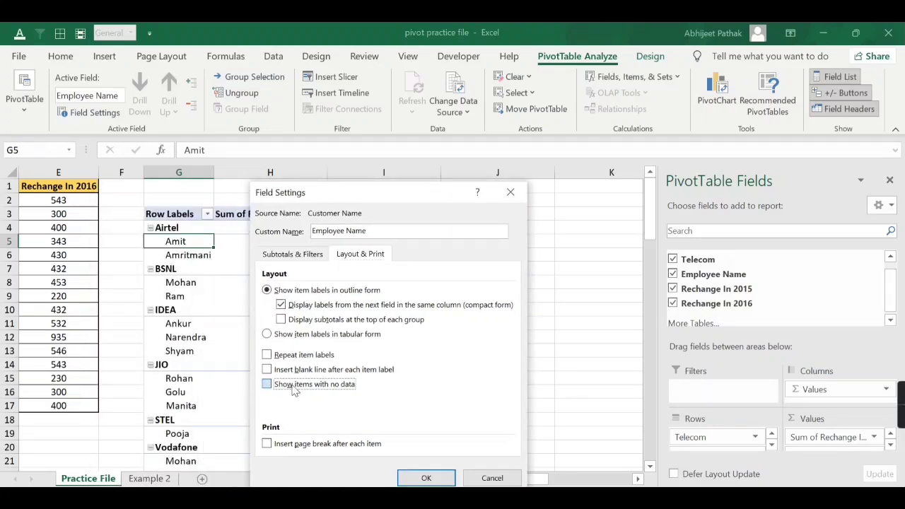
left_click(424, 478)
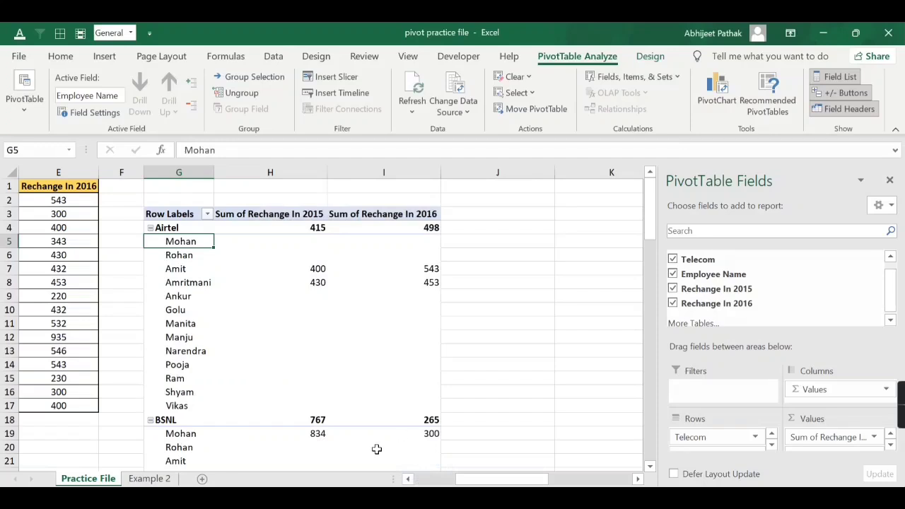
left_click_drag(468, 482, 463, 469)
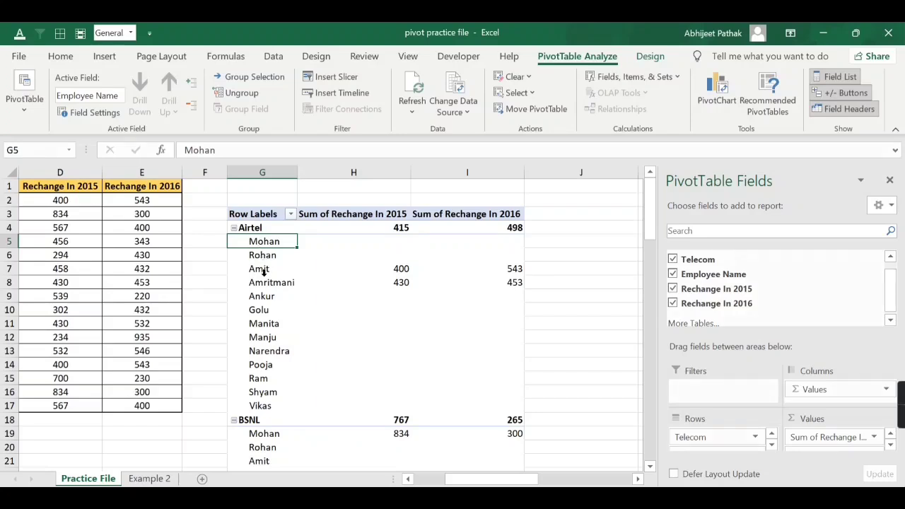
left_click(263, 270)
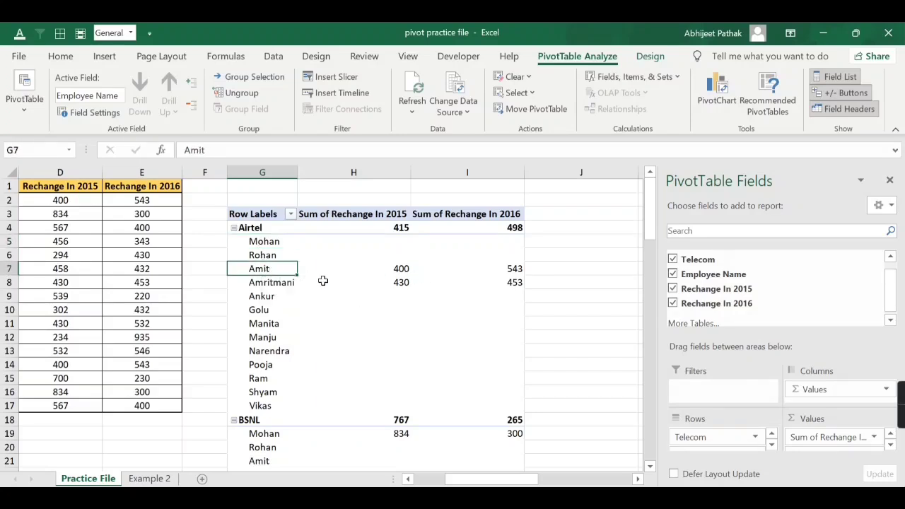
- Inspect the Amit and Amritmani values and the empty Mohan, Rohan, Ankur and Pooja cells
left_click_drag(264, 270, 267, 279)
left_click_drag(394, 270, 400, 279)
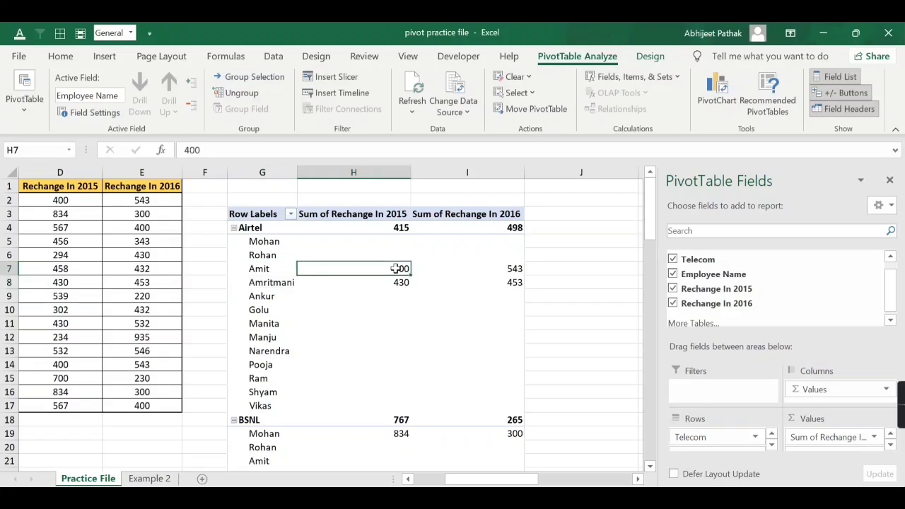
left_click_drag(274, 244, 273, 256)
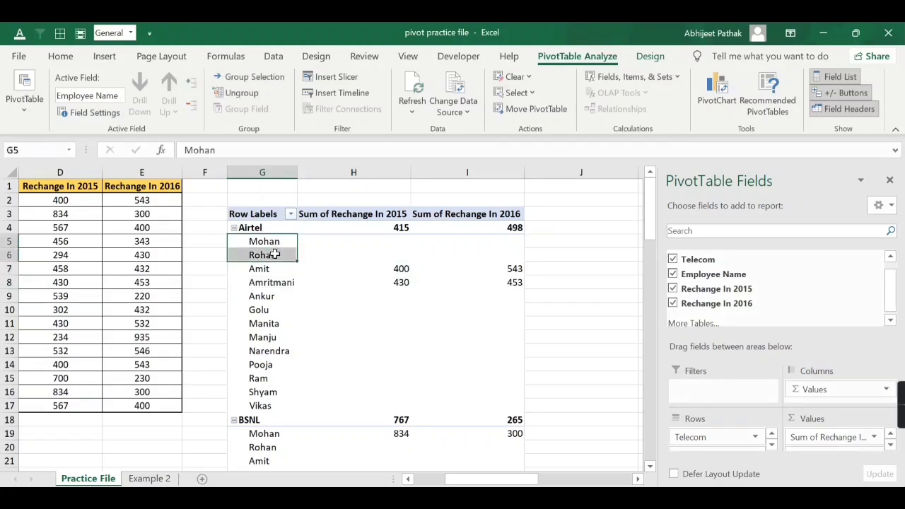
left_click(269, 299)
left_click(271, 364)
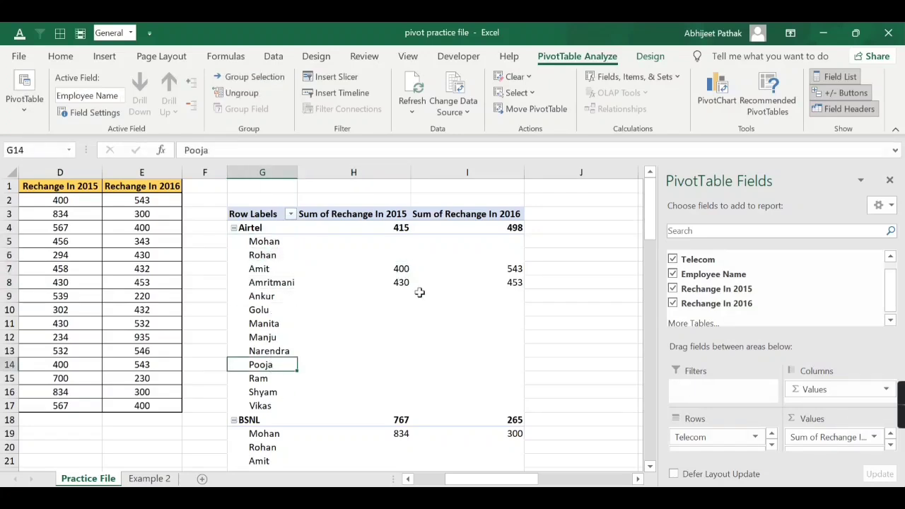
left_click(401, 241)
left_click(509, 239)
left_click(505, 319)
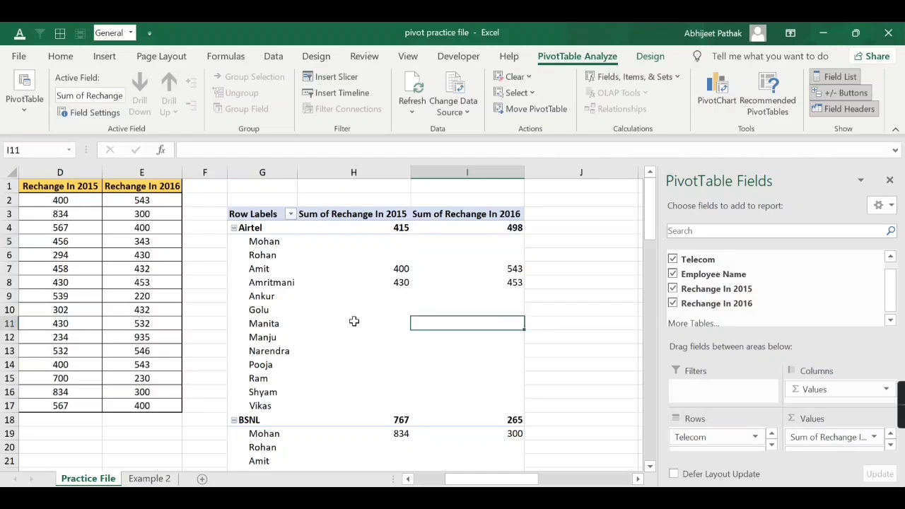
left_click(266, 243)
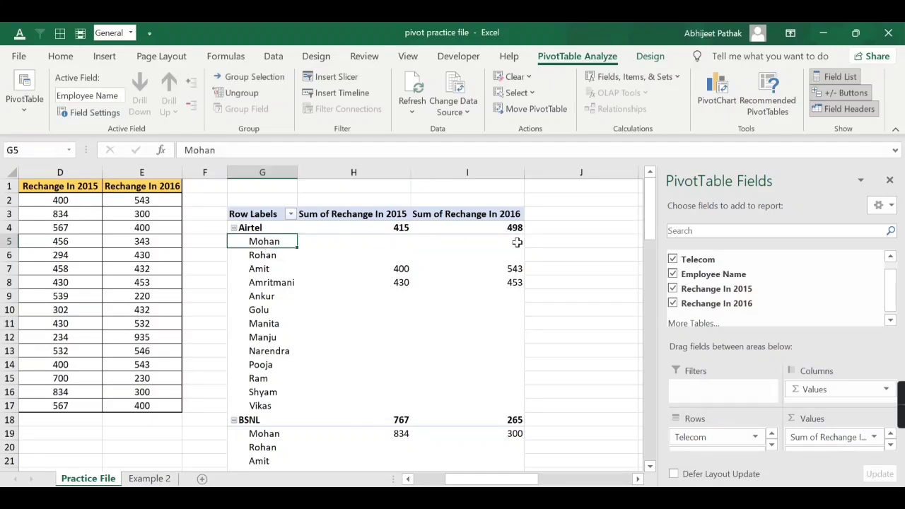
- Select the empty employees Golu through Ram, then the Amit and Amritmani rows with values
mouse_move(493, 382)
left_click_drag(265, 309, 265, 380)
left_click(398, 294)
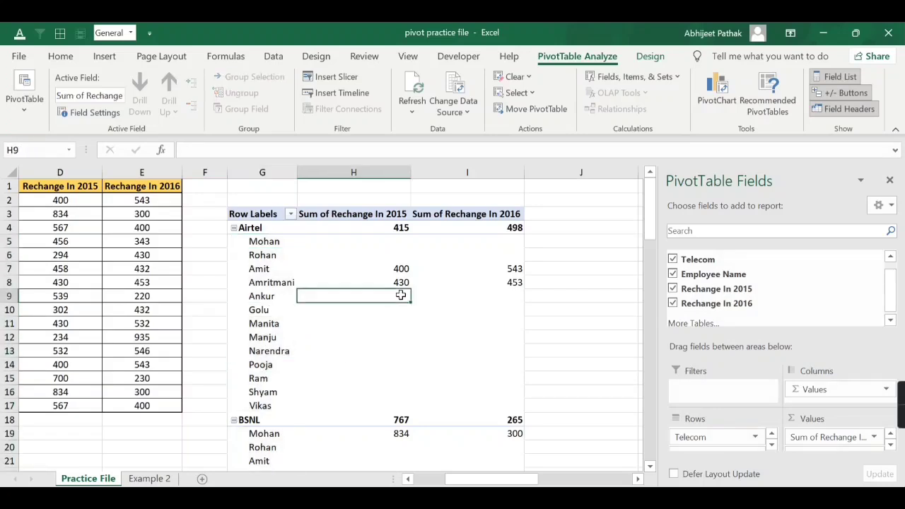
left_click_drag(266, 273, 506, 280)
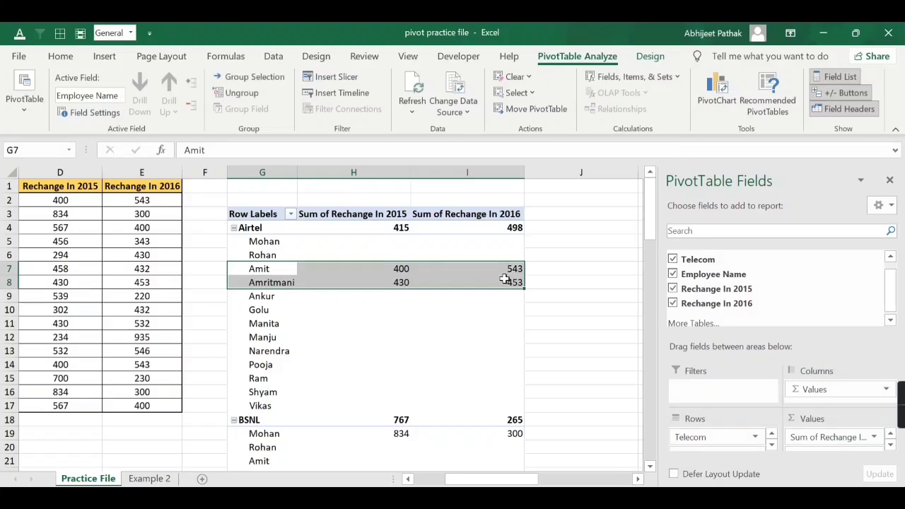
left_click_drag(505, 278, 483, 280)
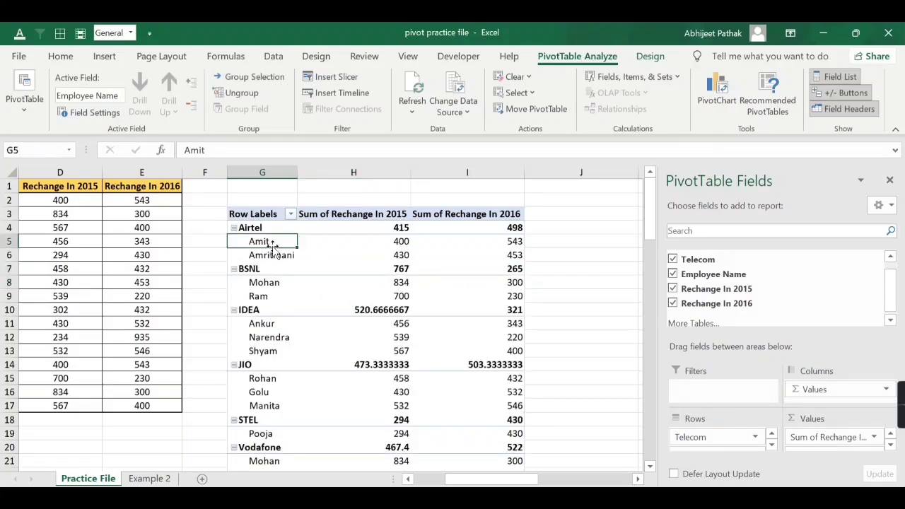
left_click(401, 241)
right_click(259, 242)
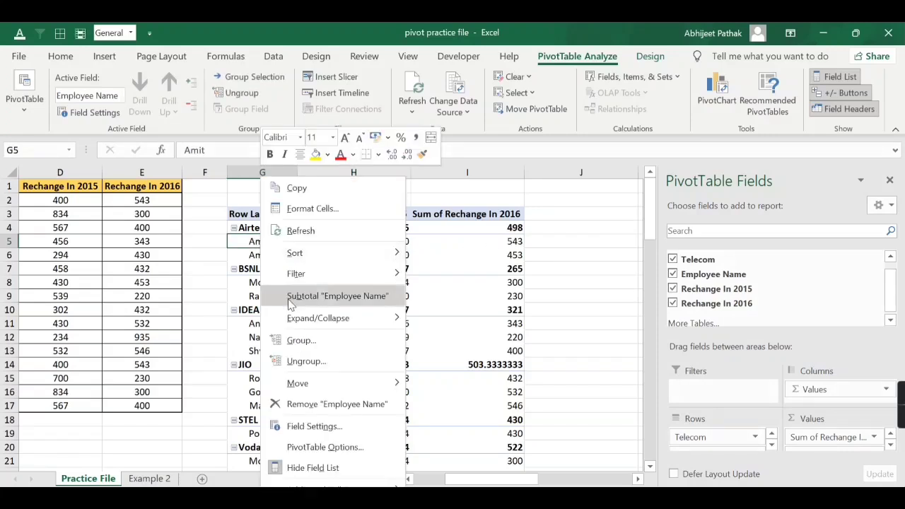
left_click(276, 425)
left_click(291, 261)
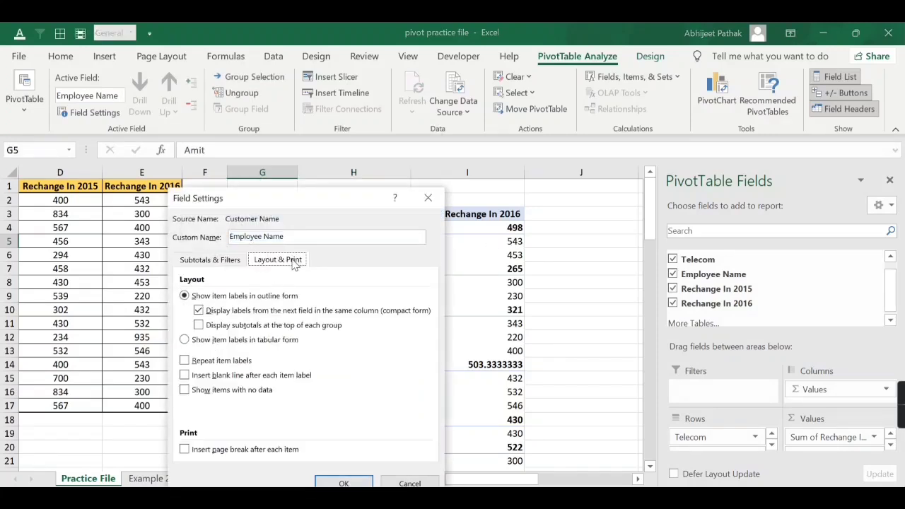
left_click(239, 392)
left_click_drag(283, 204, 432, 190)
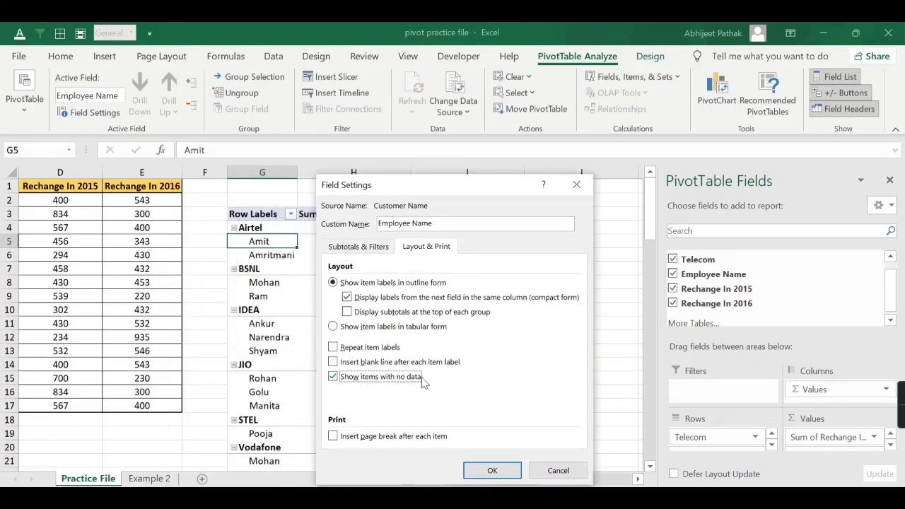
left_click(492, 472)
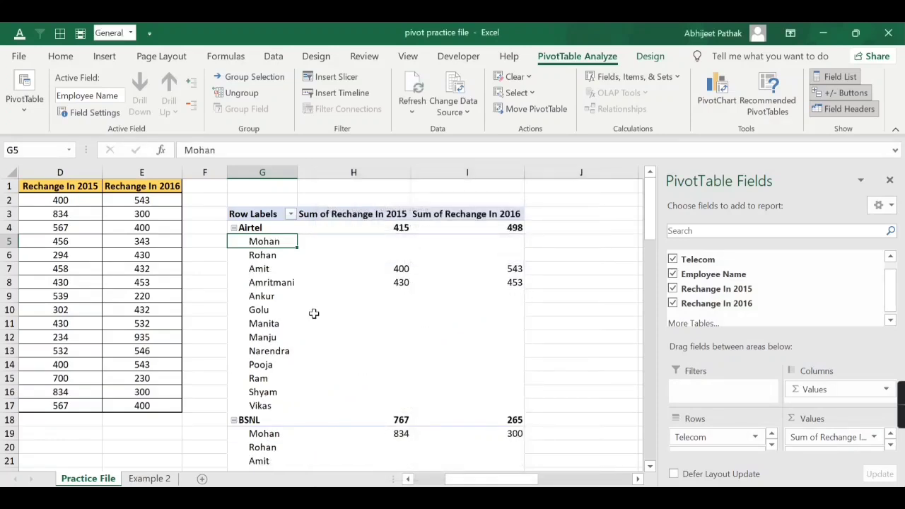
left_click(407, 241)
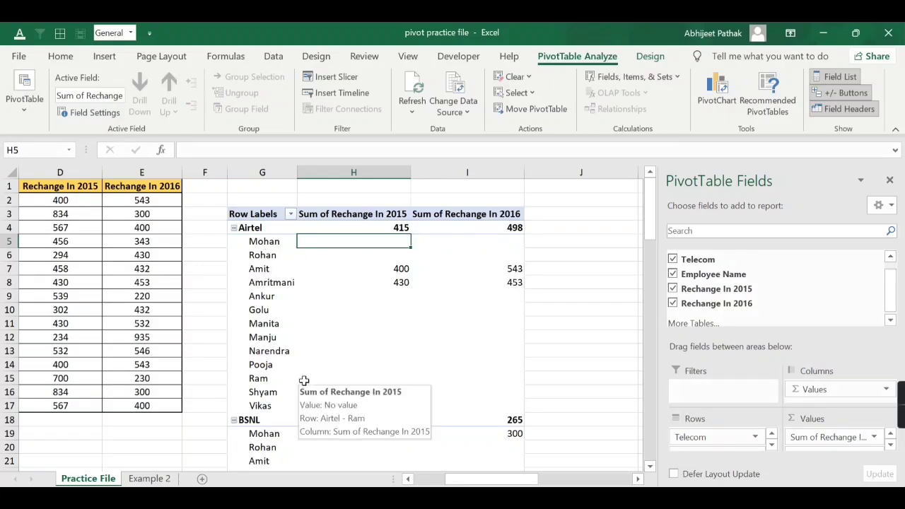
mouse_move(308, 318)
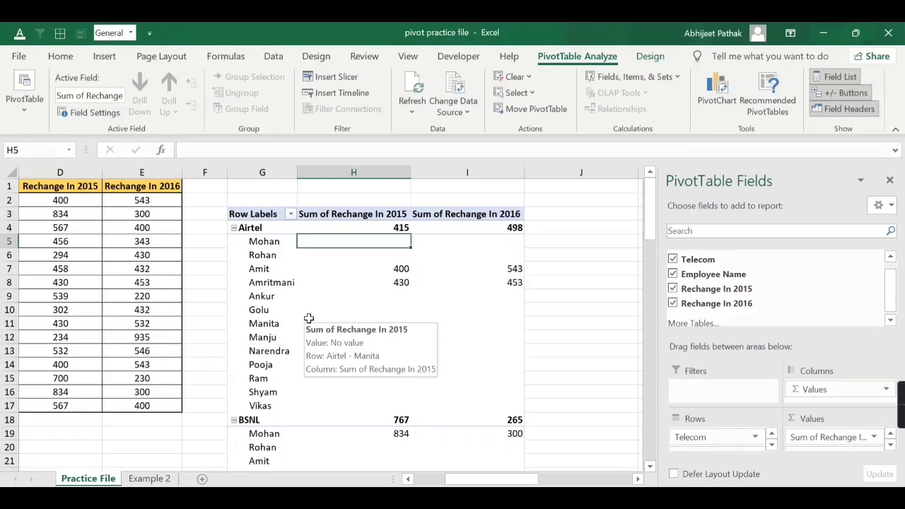
right_click(259, 238)
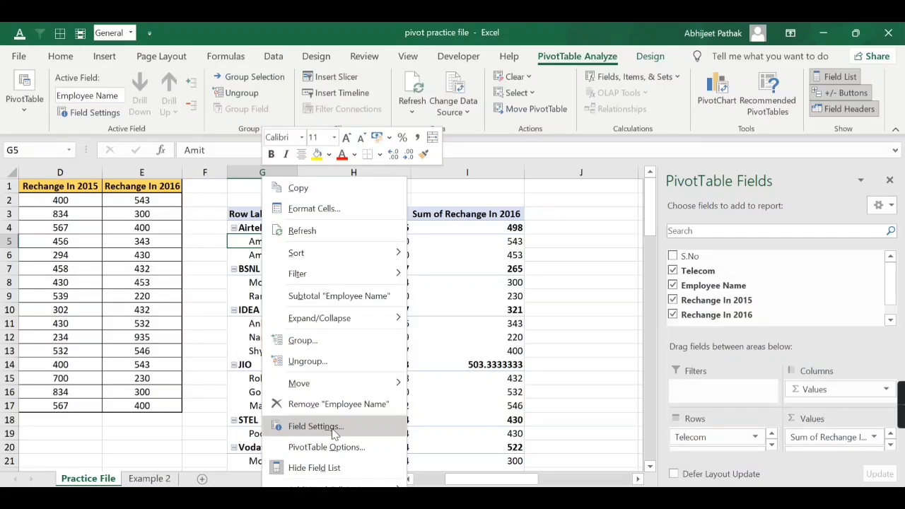
- Move Amit below Amritmani under Airtel
left_click(333, 426)
right_click(268, 243)
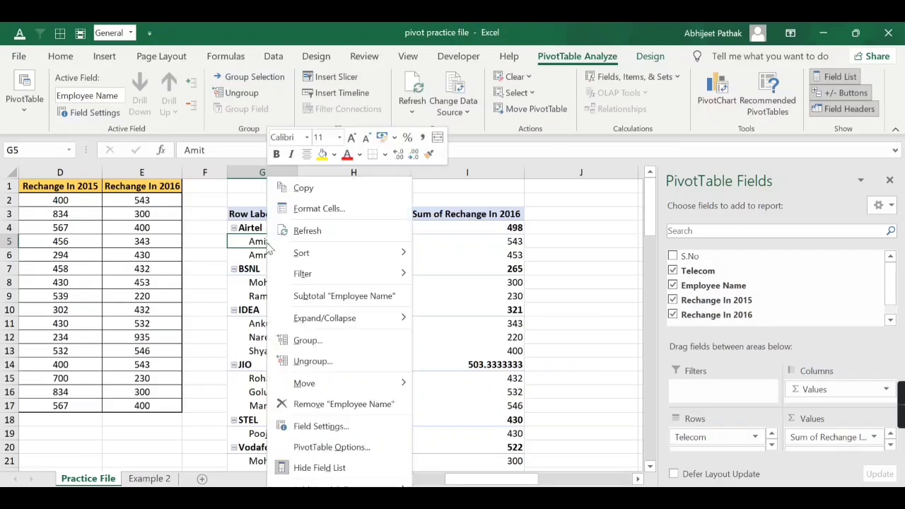
mouse_move(333, 386)
left_click(260, 243)
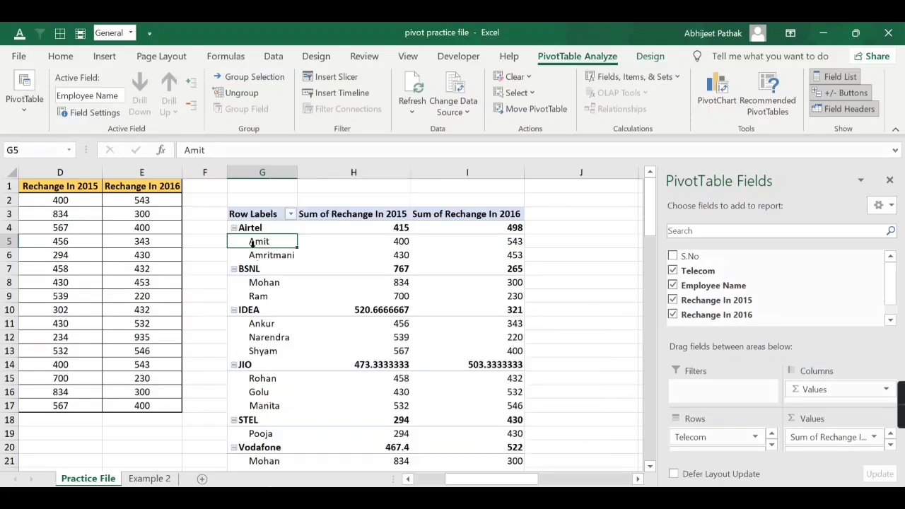
right_click(260, 242)
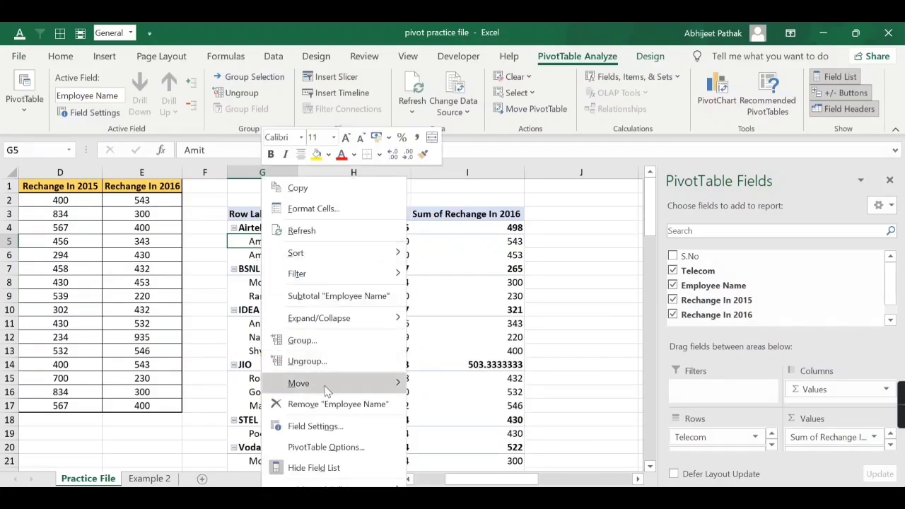
mouse_move(329, 386)
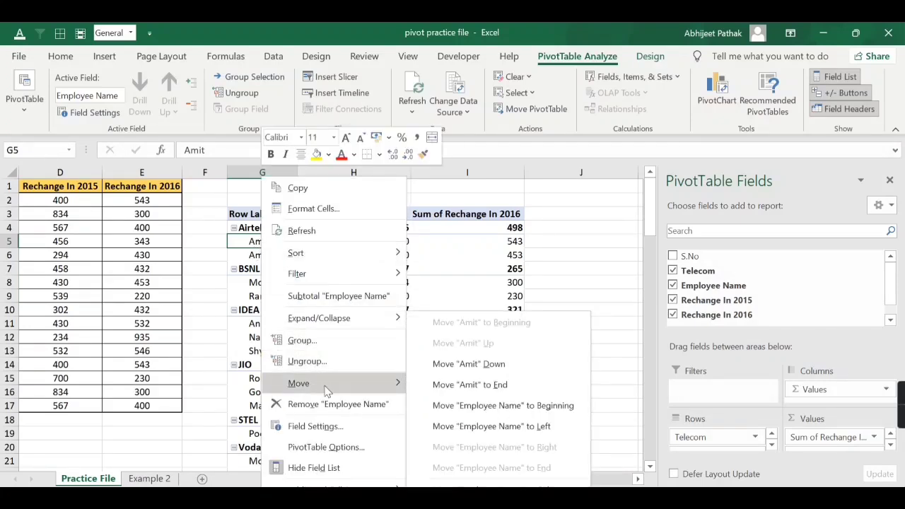
left_click(486, 367)
- Move Amit back above Amritmani under Airtel, showing 400 and 543
left_click(265, 252)
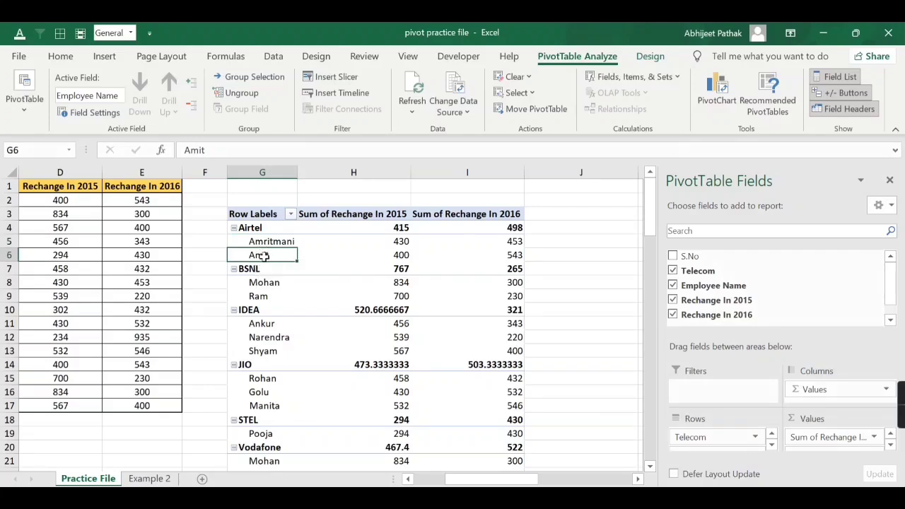
left_click(260, 242)
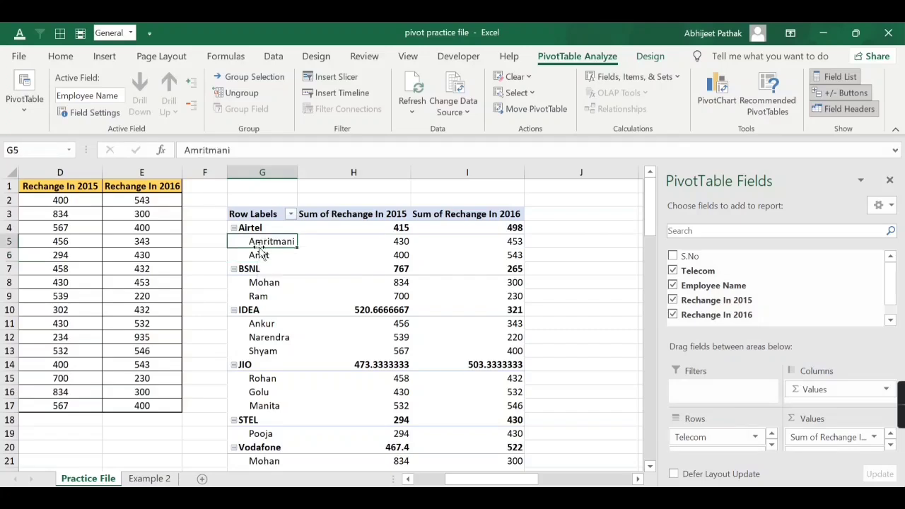
left_click(263, 258)
right_click(263, 256)
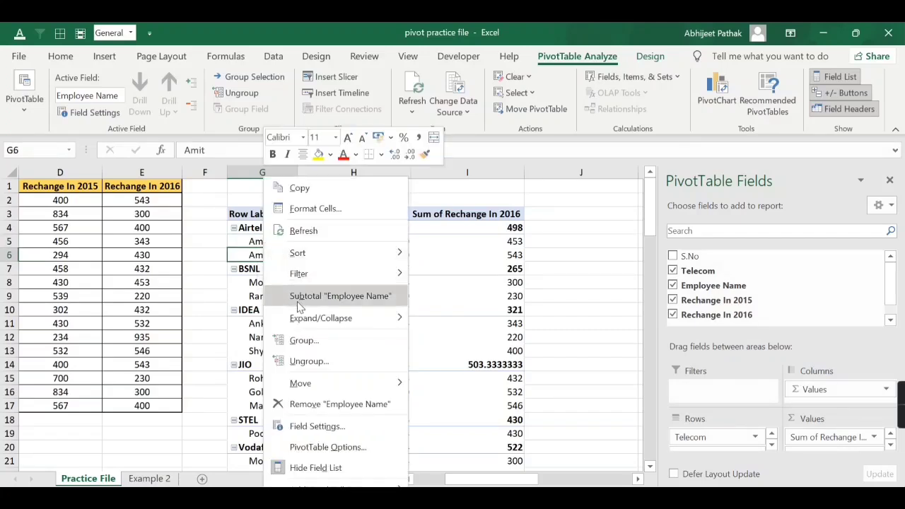
mouse_move(340, 388)
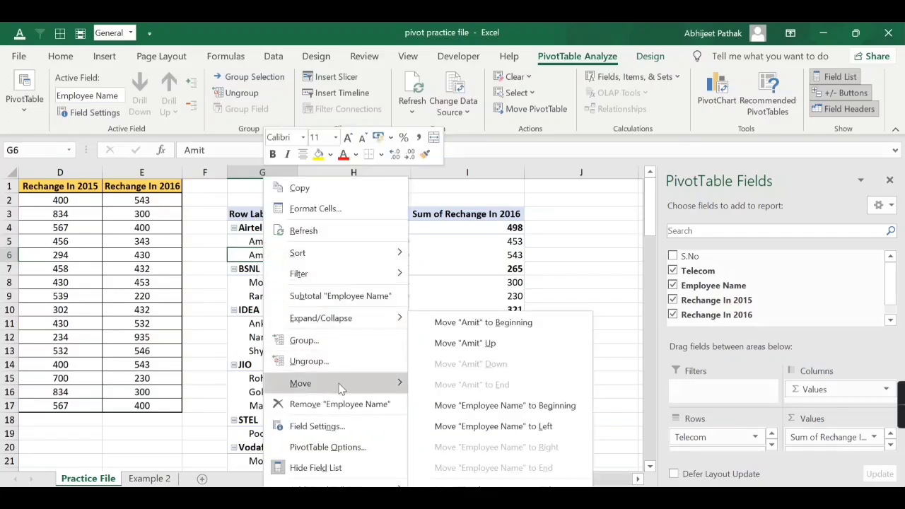
left_click(446, 345)
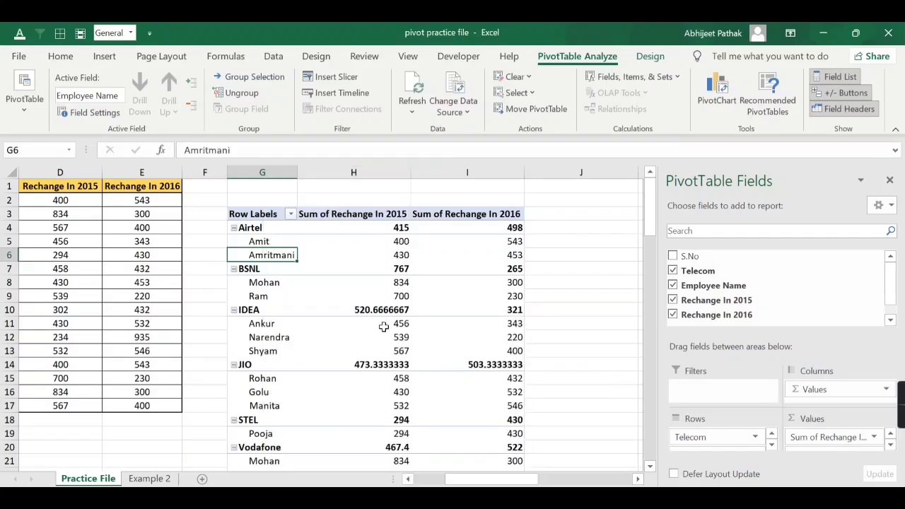
left_click(274, 242)
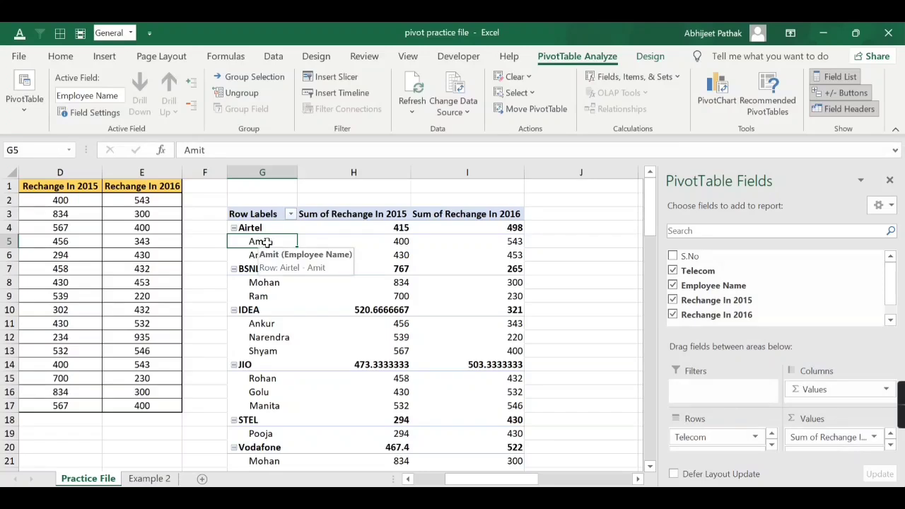
right_click(260, 241)
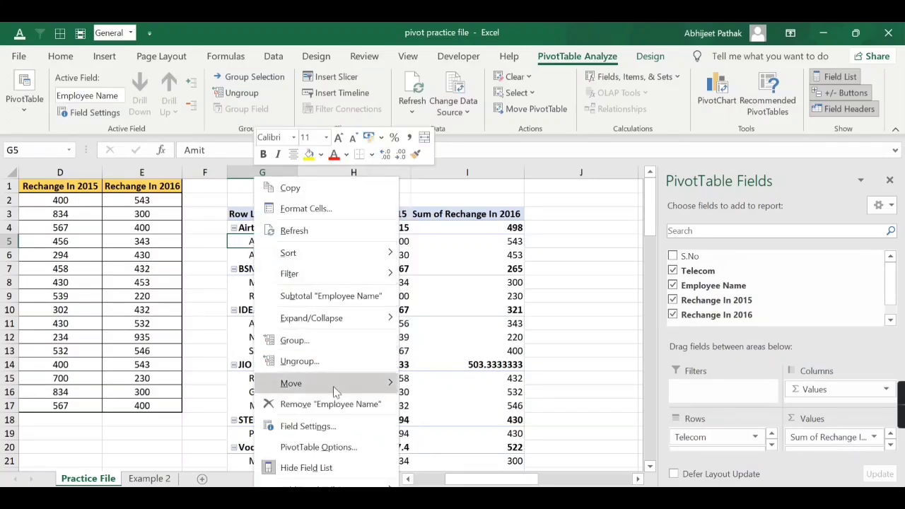
- Move Employee Name to the beginning so employees become the outer row grouping
mouse_move(333, 381)
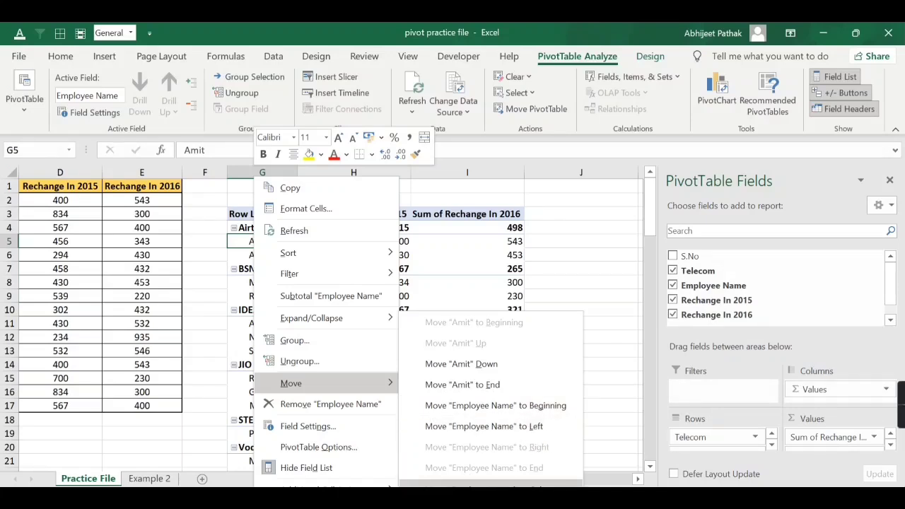
left_click(496, 411)
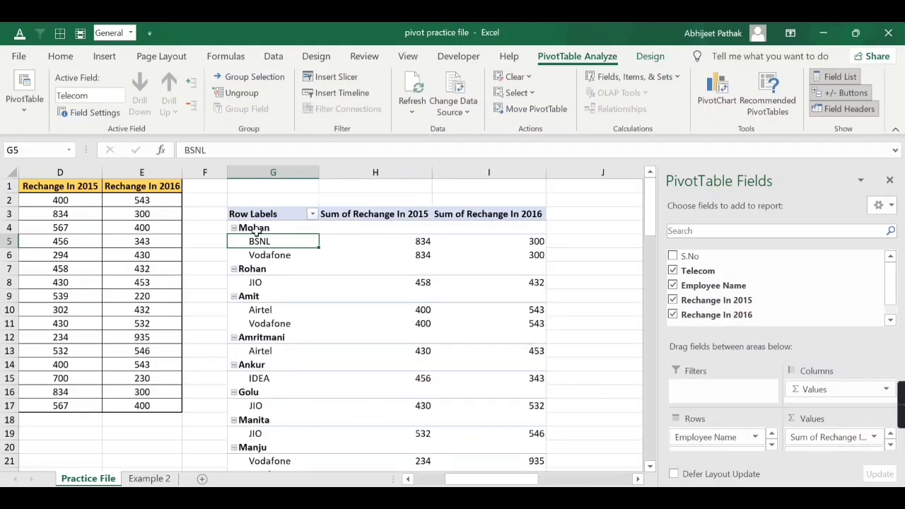
left_click(255, 229)
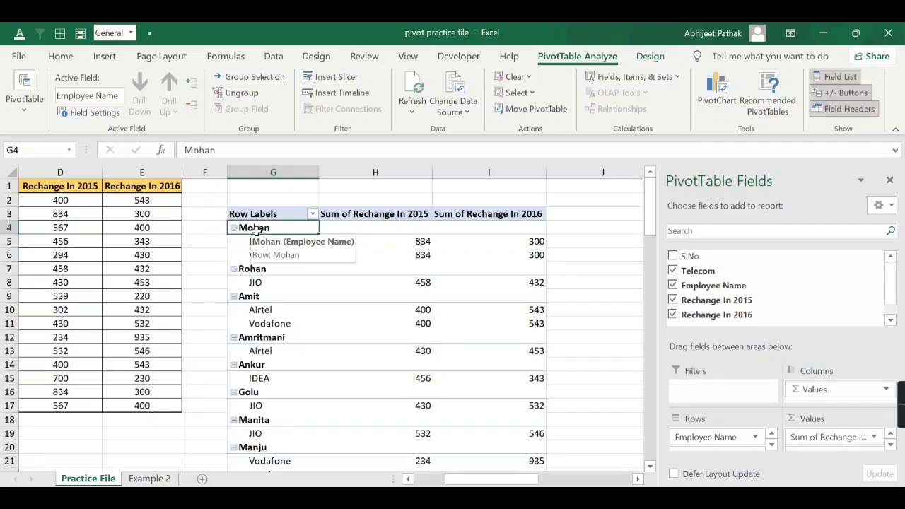
- Turn off compact form for Employee Name so Telecom gets its own column, e.g. Mohan's BSNL 834
right_click(258, 229)
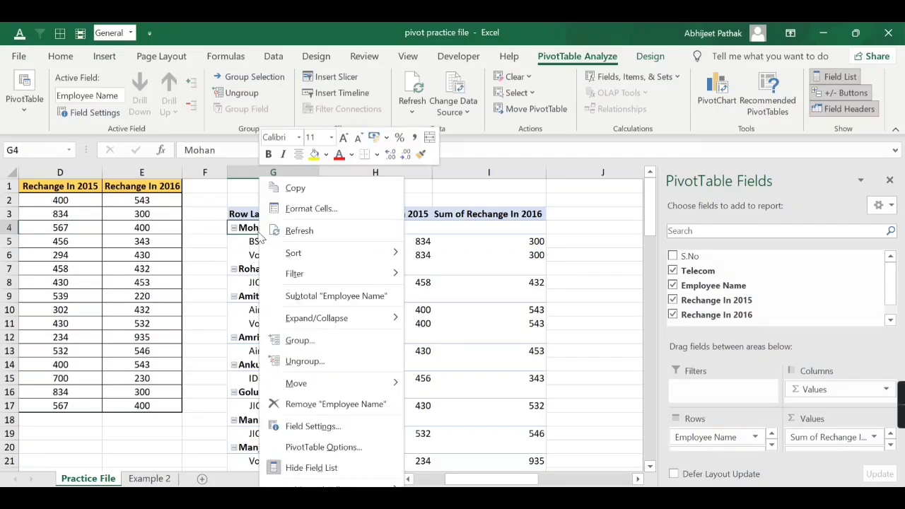
left_click(329, 427)
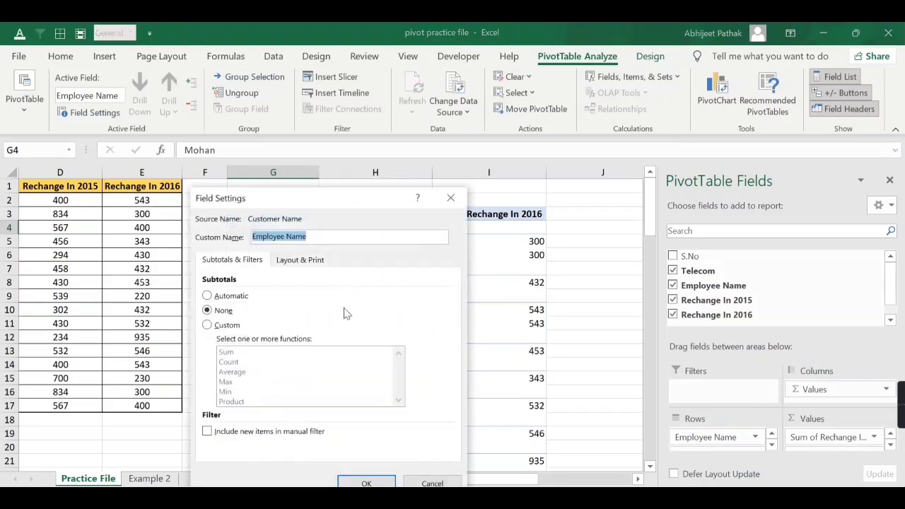
left_click(305, 261)
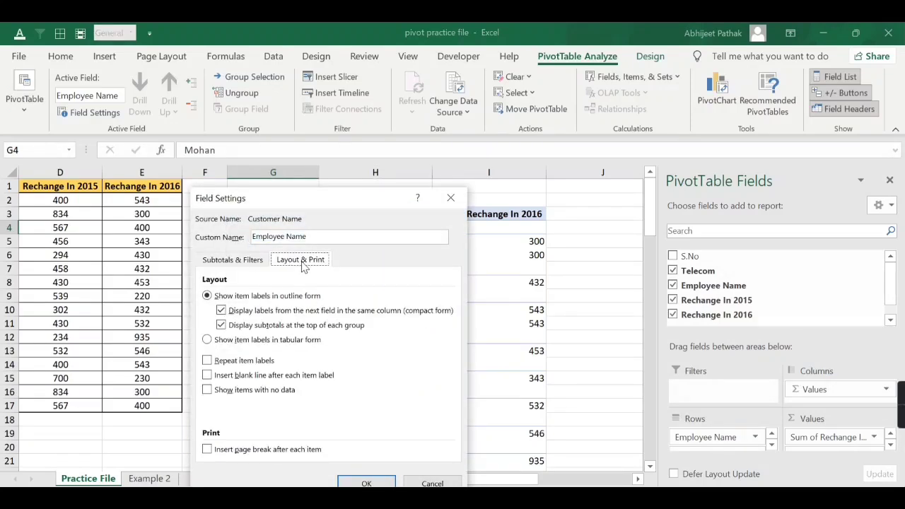
left_click(254, 313)
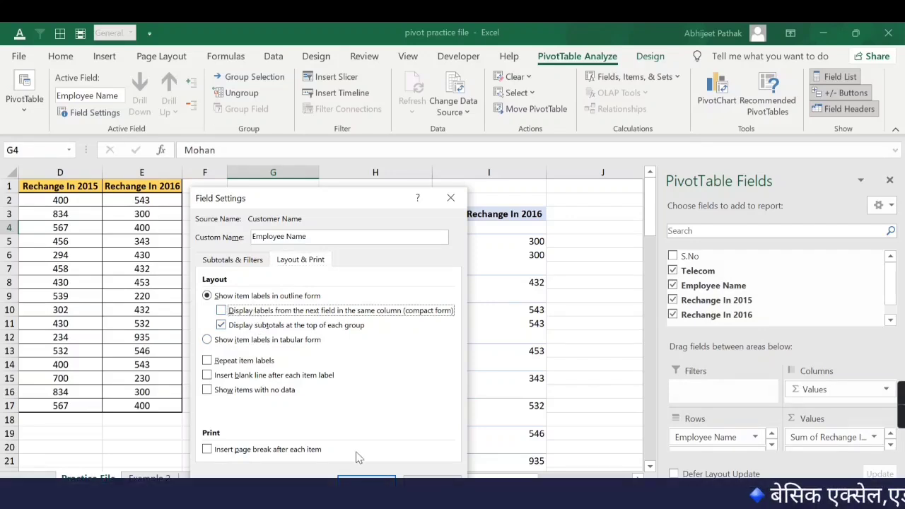
left_click(366, 484)
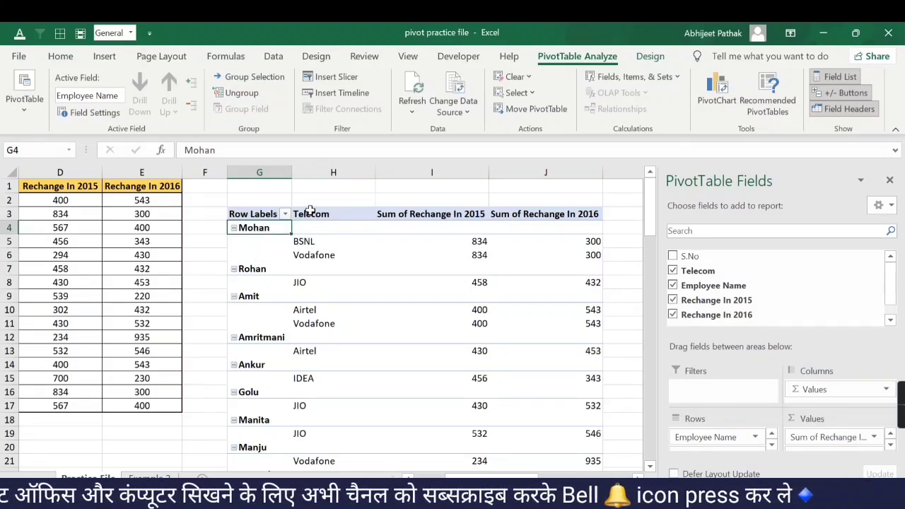
- Move Employee Name to the right so Telecom becomes the outer grouping again
right_click(255, 231)
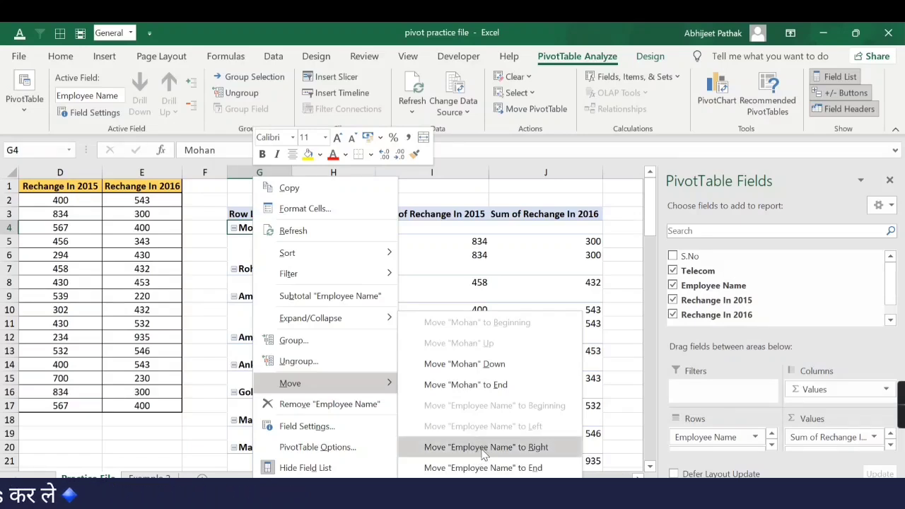
left_click(513, 444)
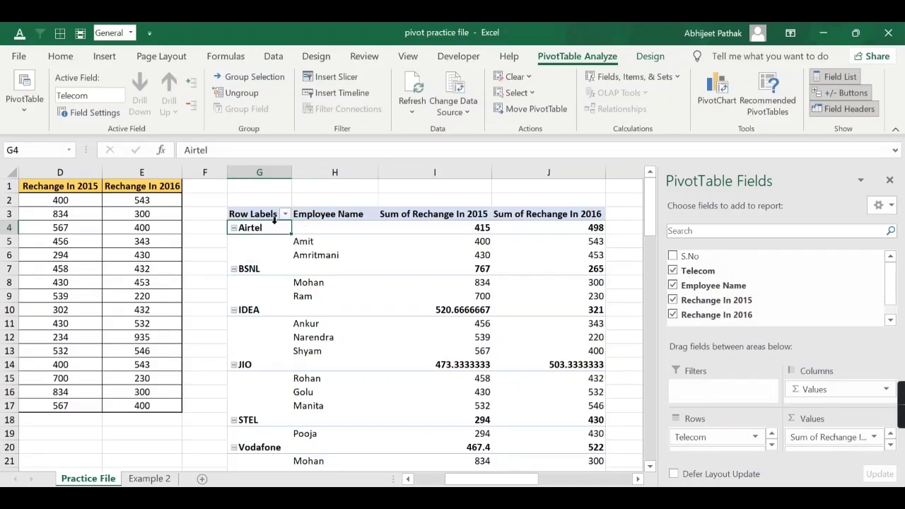
- Remove and re-add Employee Name and Telecom in the field list, nesting Telecom under employees
left_click(672, 271)
left_click(672, 286)
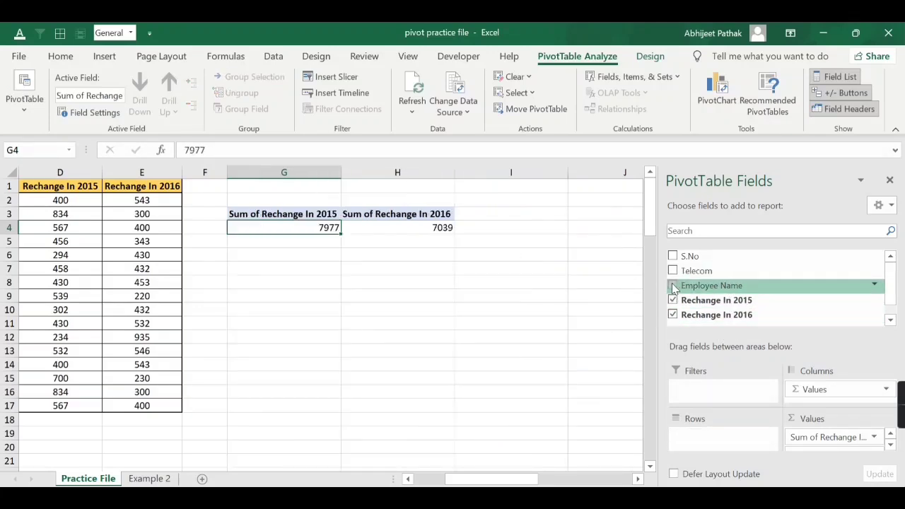
left_click(673, 286)
left_click(672, 270)
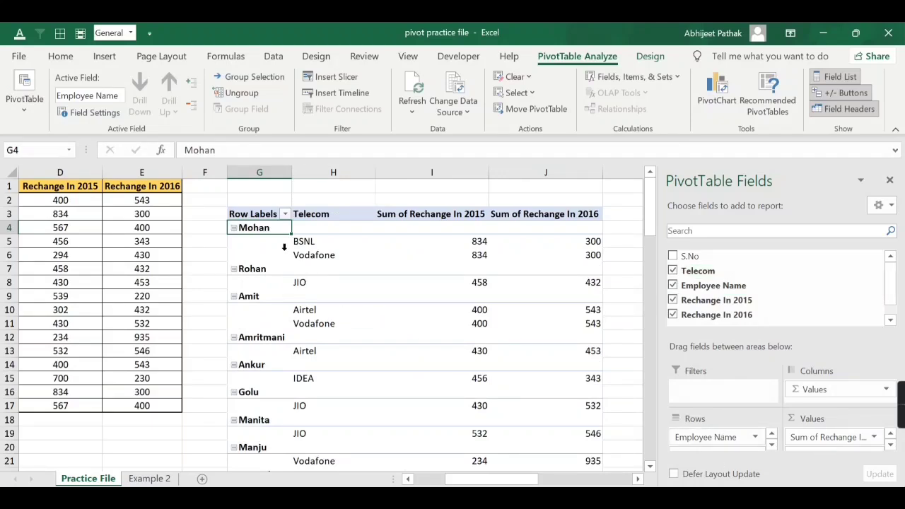
- Move Employee Name to the right so Telecom is the outer grouping
right_click(265, 232)
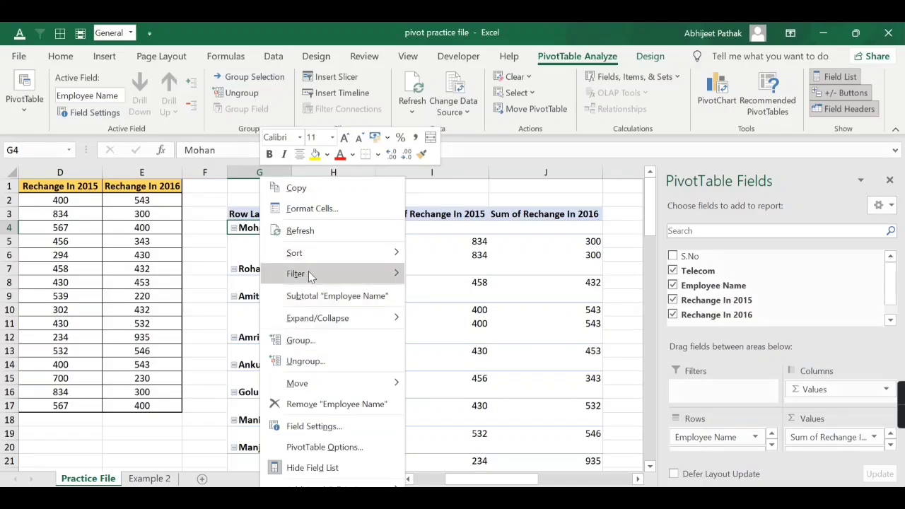
left_click(244, 230)
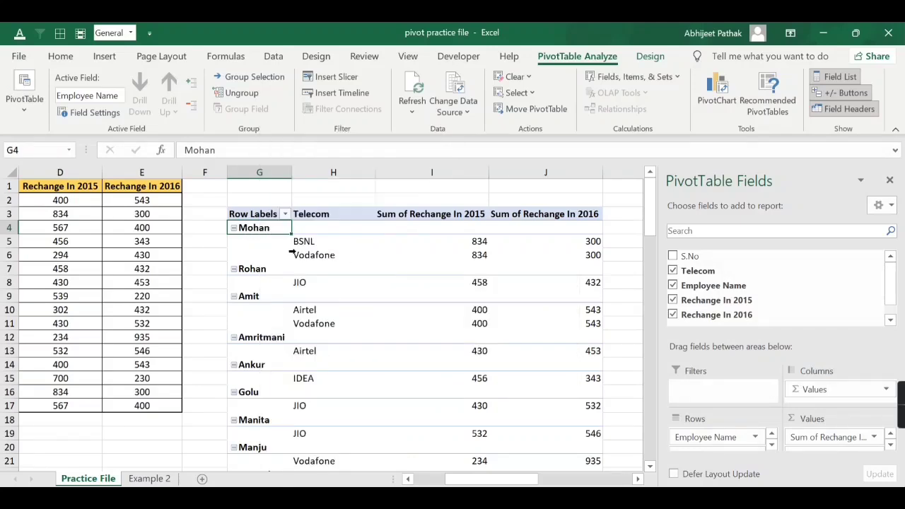
right_click(261, 237)
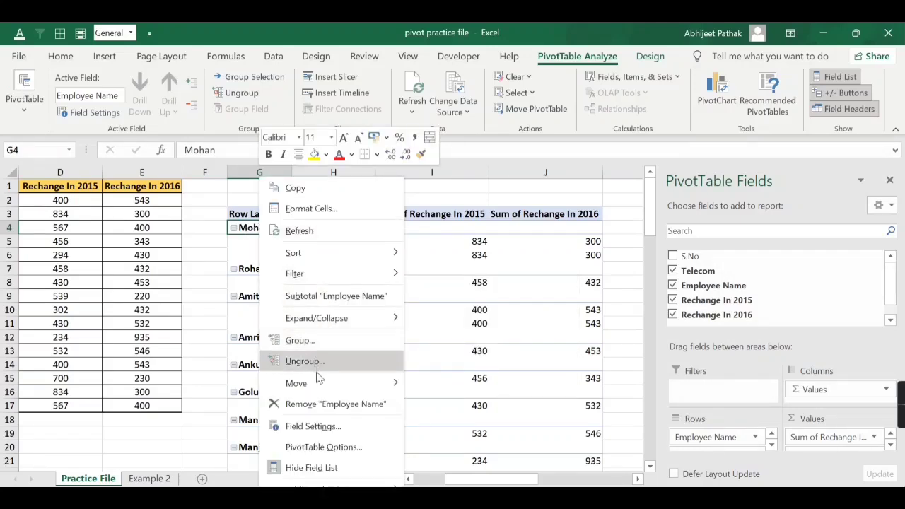
mouse_move(332, 382)
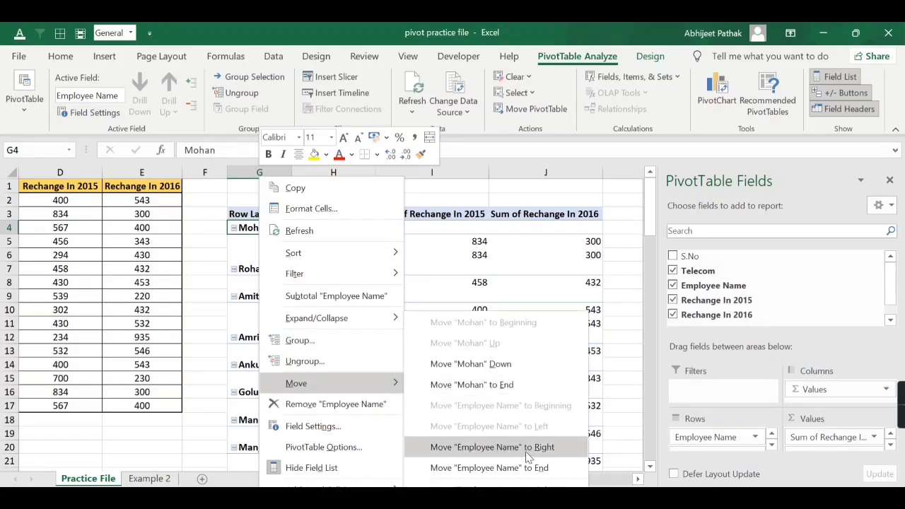
left_click(504, 446)
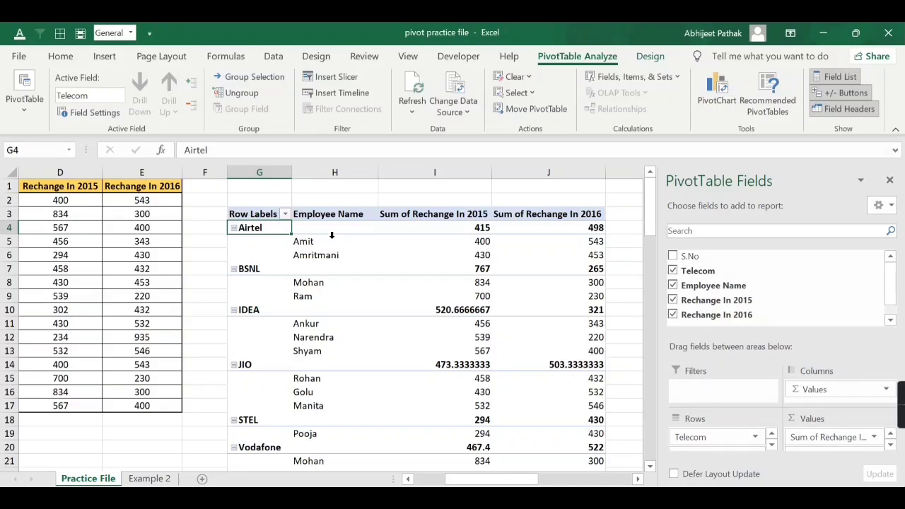
- Move Employee Name to the left, making employees the outer grouping with BSNL under Mohan
right_click(257, 228)
left_click(257, 241)
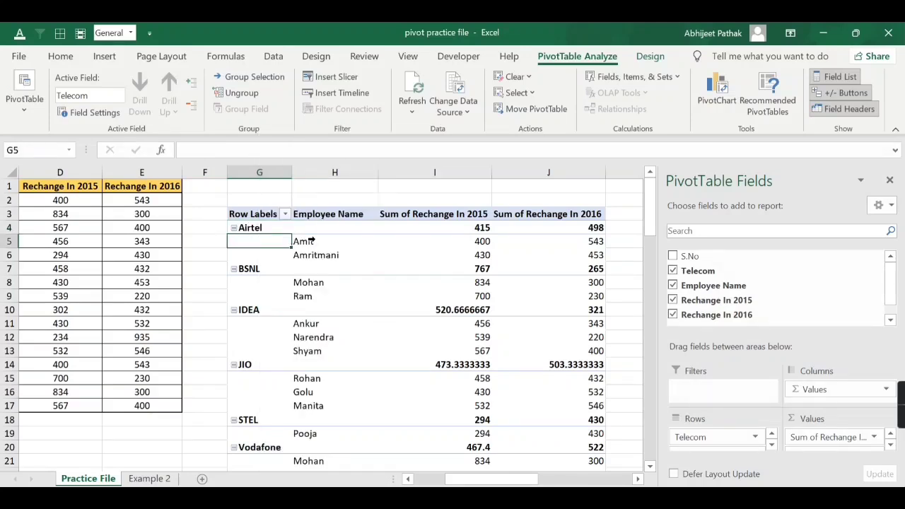
right_click(305, 240)
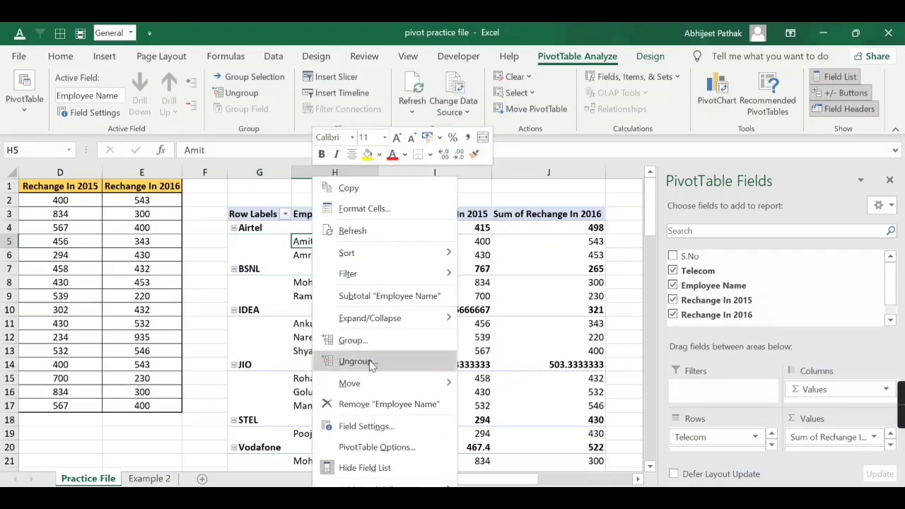
mouse_move(381, 385)
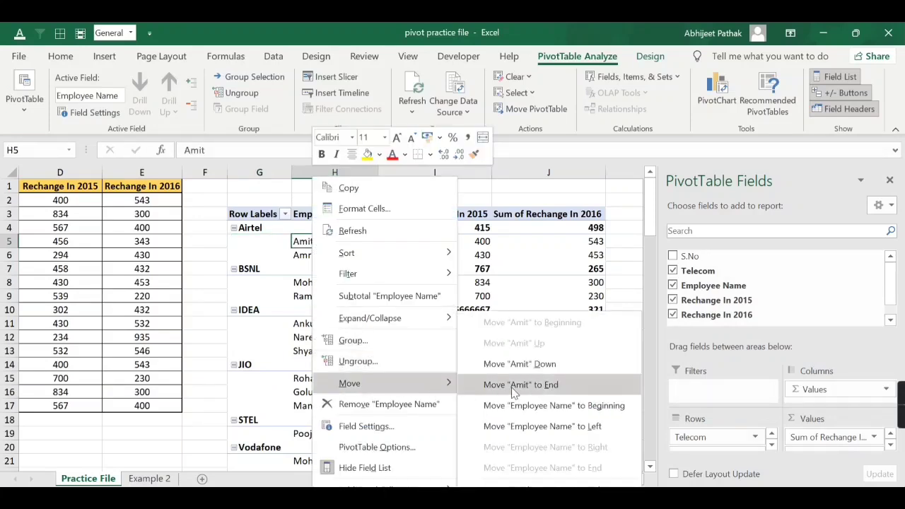
left_click(562, 427)
left_click(251, 228)
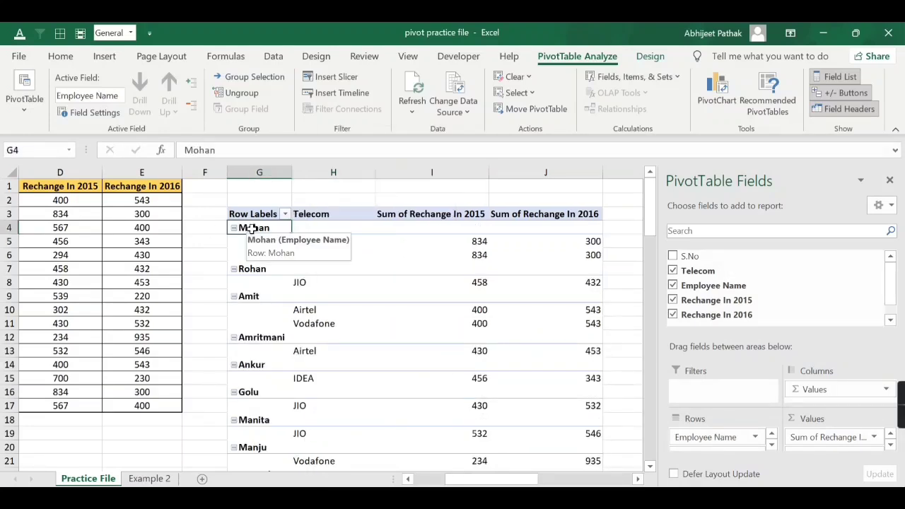
left_click(323, 240)
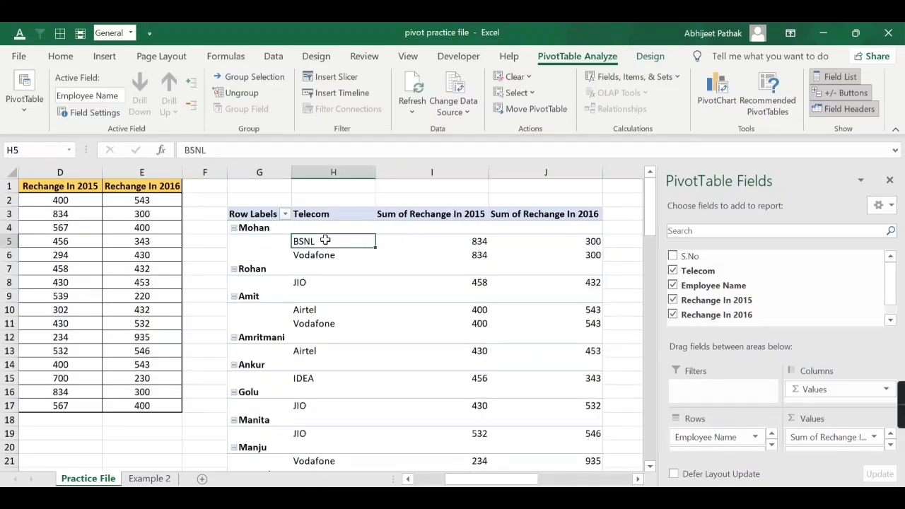
- Browse the Mohan label's Move options, leaving the layout unchanged
right_click(263, 228)
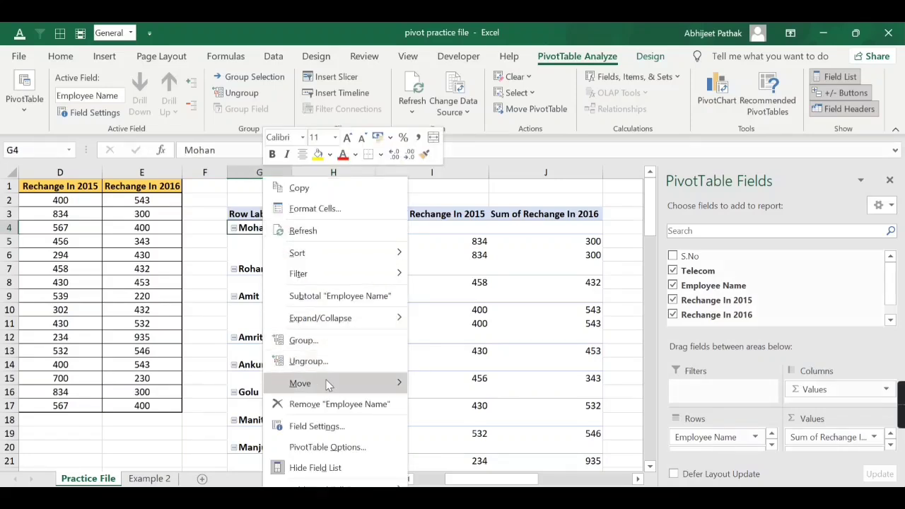
mouse_move(329, 383)
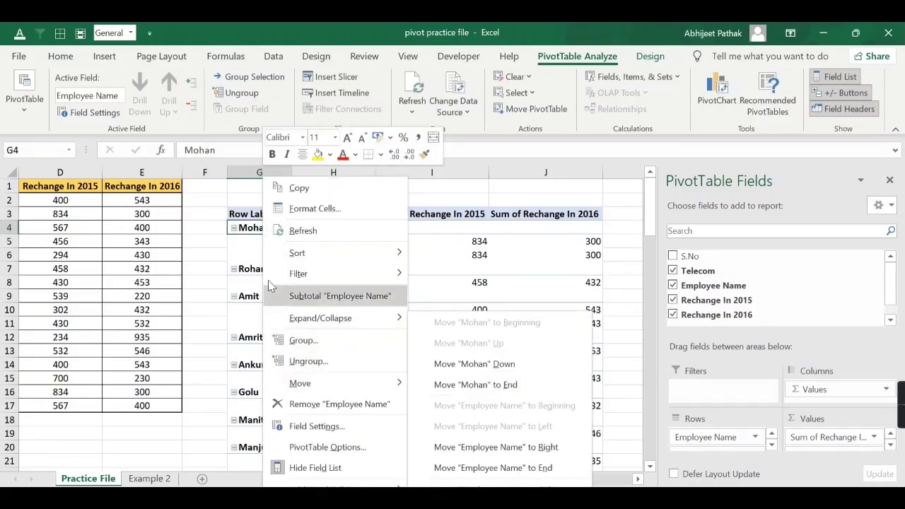
left_click(253, 244)
right_click(255, 231)
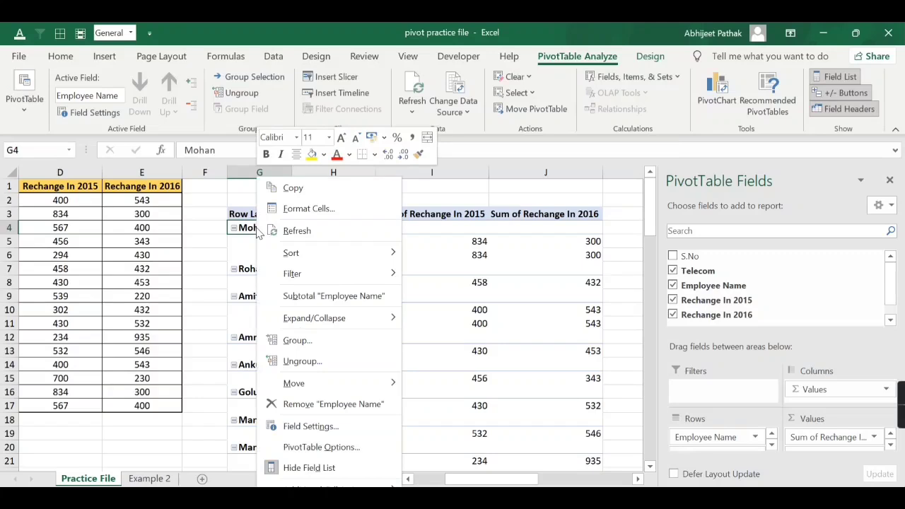
left_click(244, 244)
right_click(251, 227)
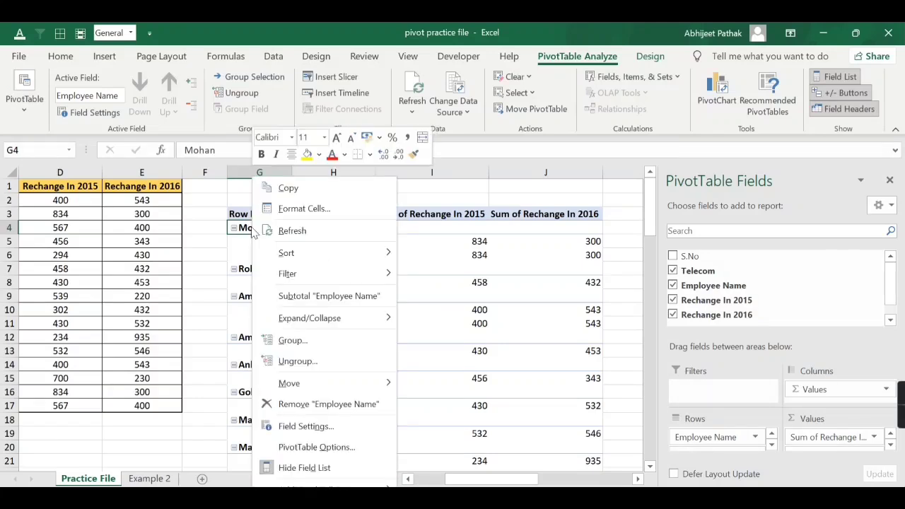
mouse_move(307, 385)
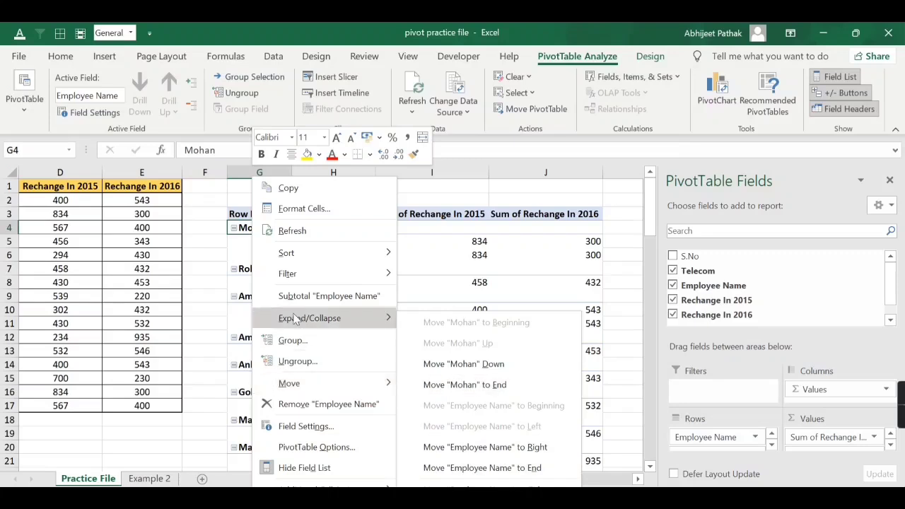
left_click(244, 259)
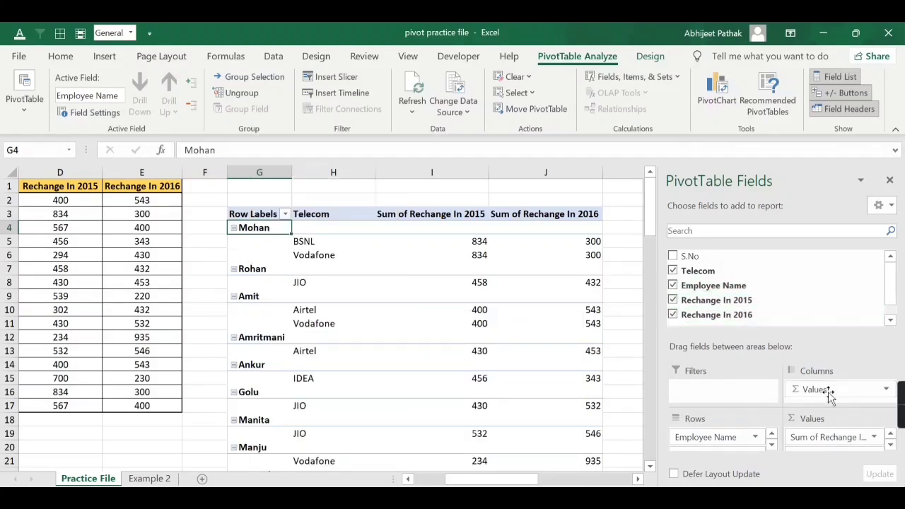
- Shift Employee Name into the columns, then return it to Rows above Telecom as the outer grouping
scroll(712, 273, "down", 1)
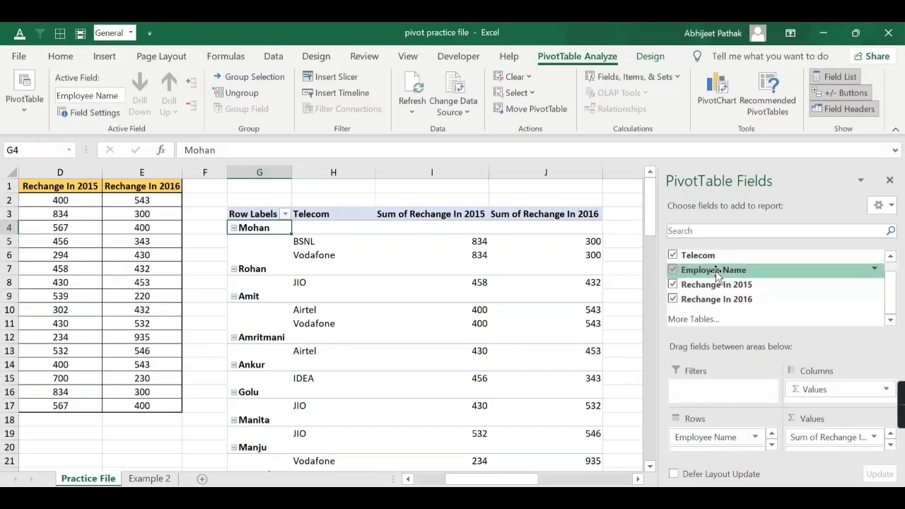
left_click_drag(712, 274, 809, 395)
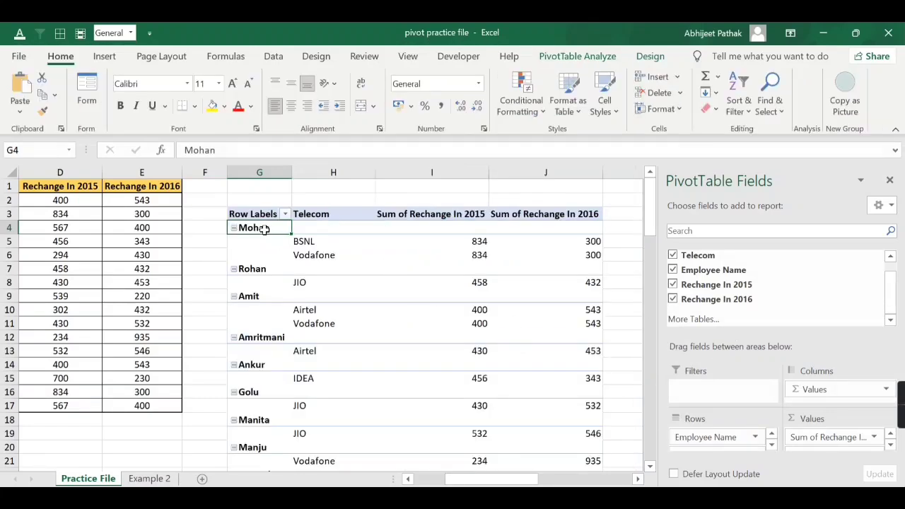
right_click(263, 229)
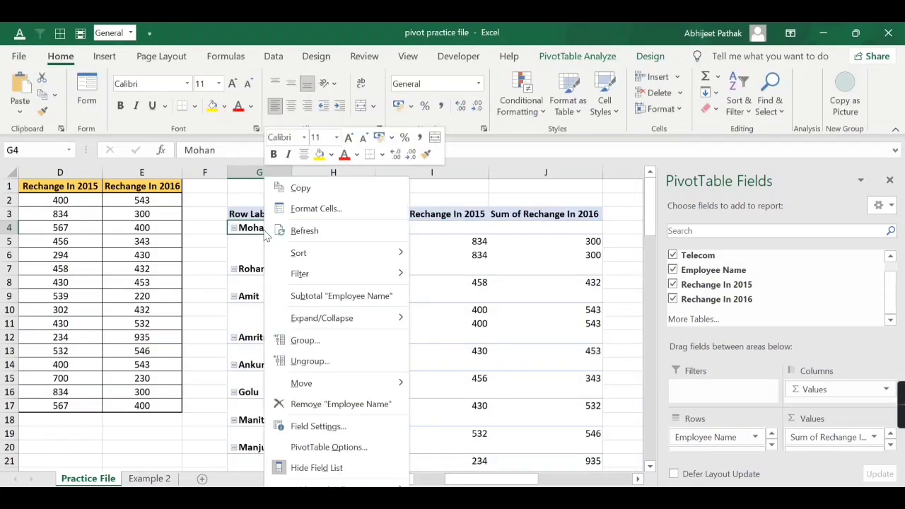
mouse_move(376, 382)
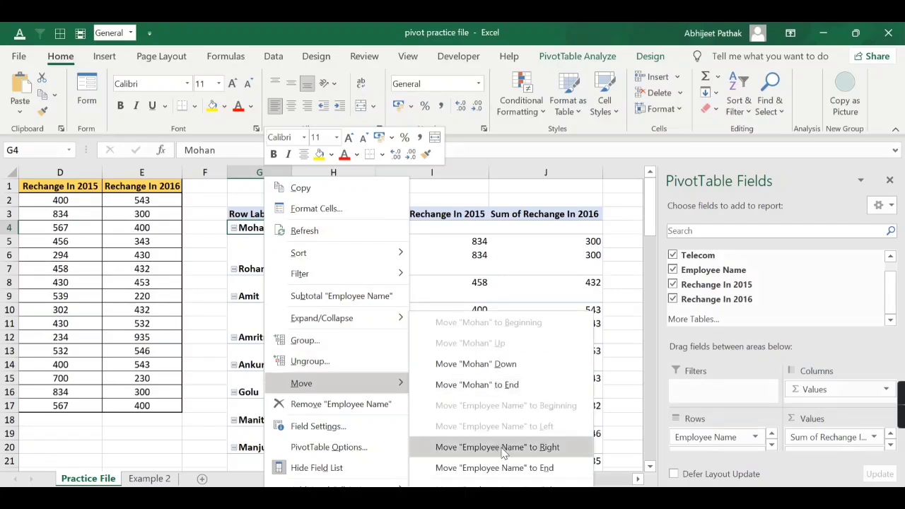
left_click(494, 486)
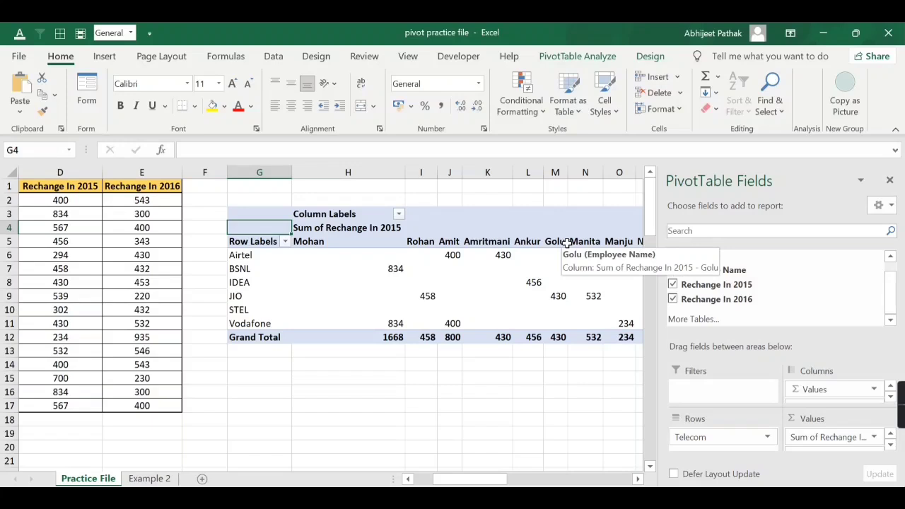
left_click_drag(567, 242, 254, 227)
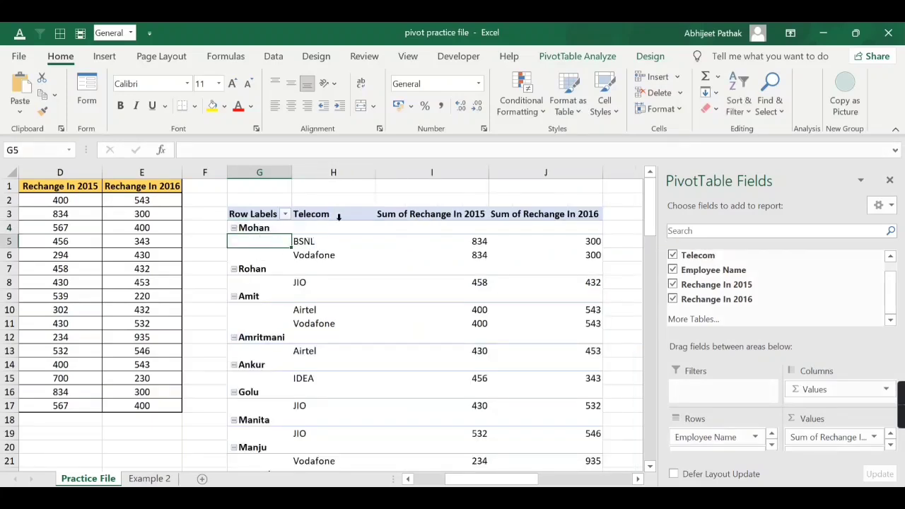
- Move Telecom to the pivot columns and close the field list
right_click(299, 241)
mouse_move(373, 381)
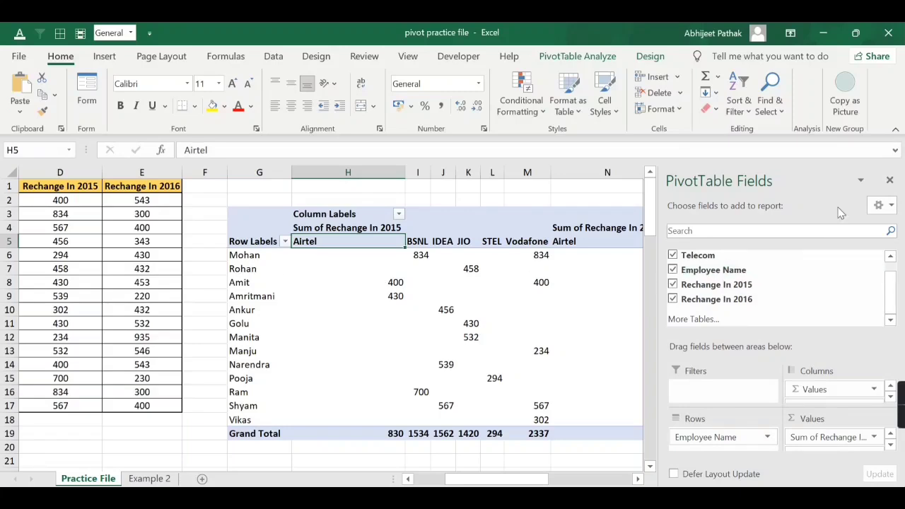
left_click(890, 182)
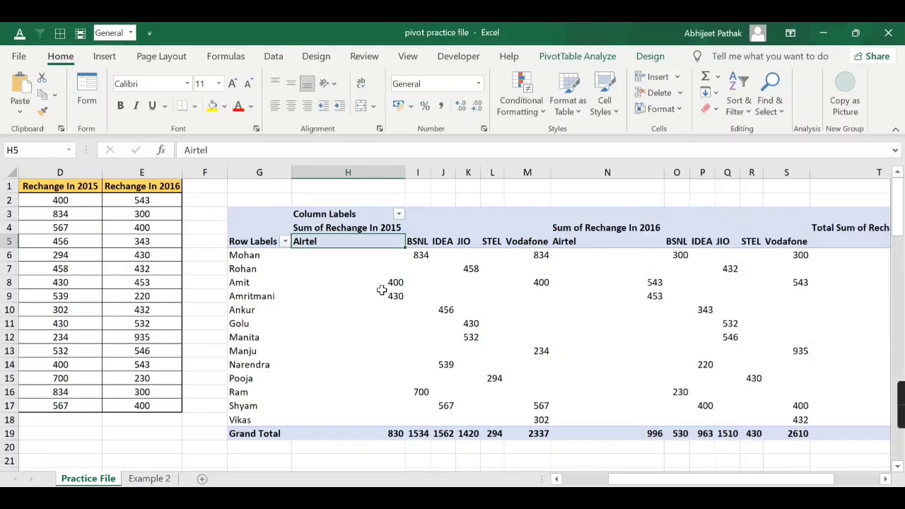
- Reopen the field list via Show Field List, hide it again, and select the Airtel header
right_click(265, 241)
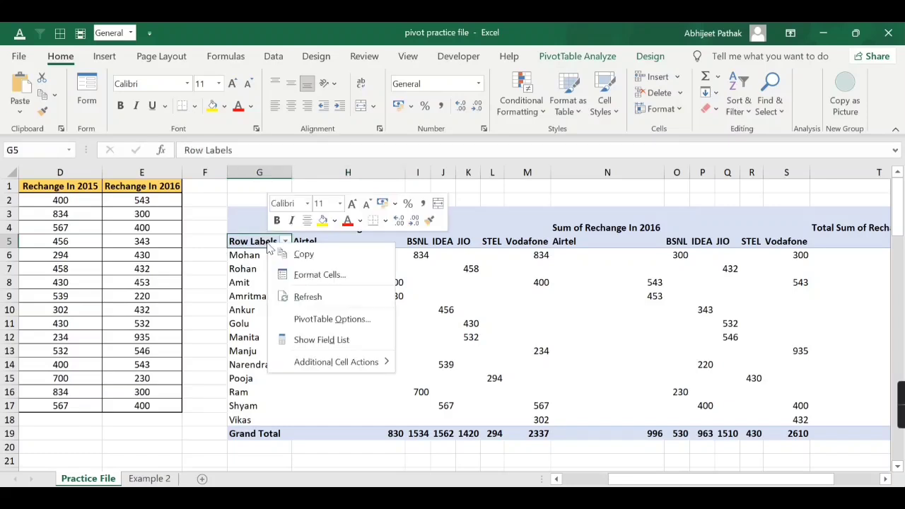
left_click(334, 340)
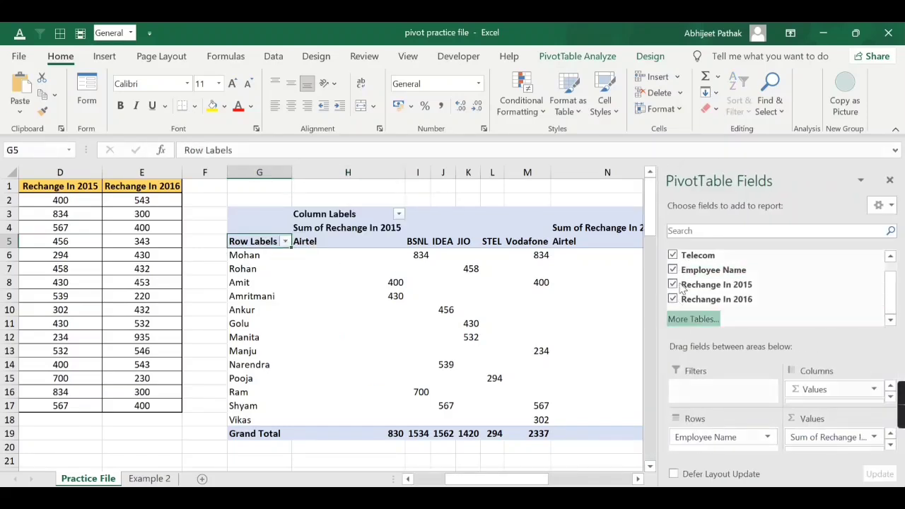
left_click(889, 180)
left_click(312, 248)
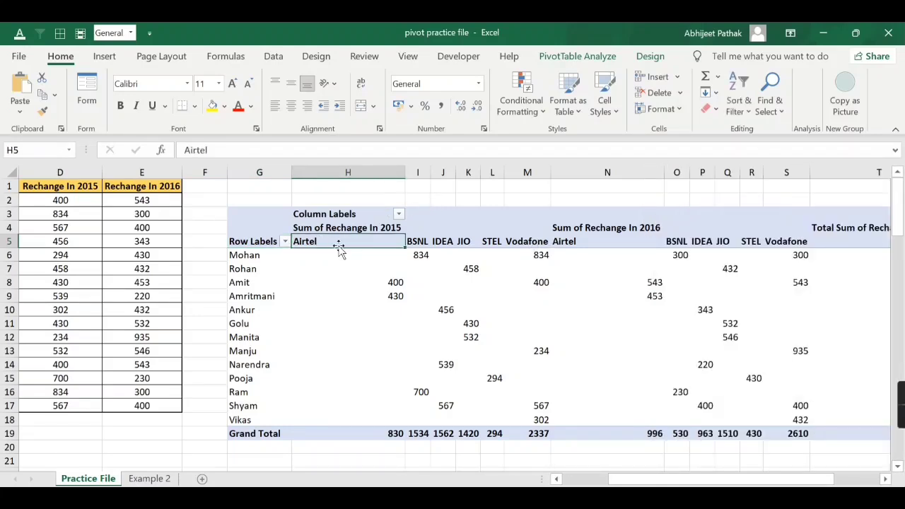
- Move Telecom to the beginning so it becomes the outer row grouping
right_click(313, 247)
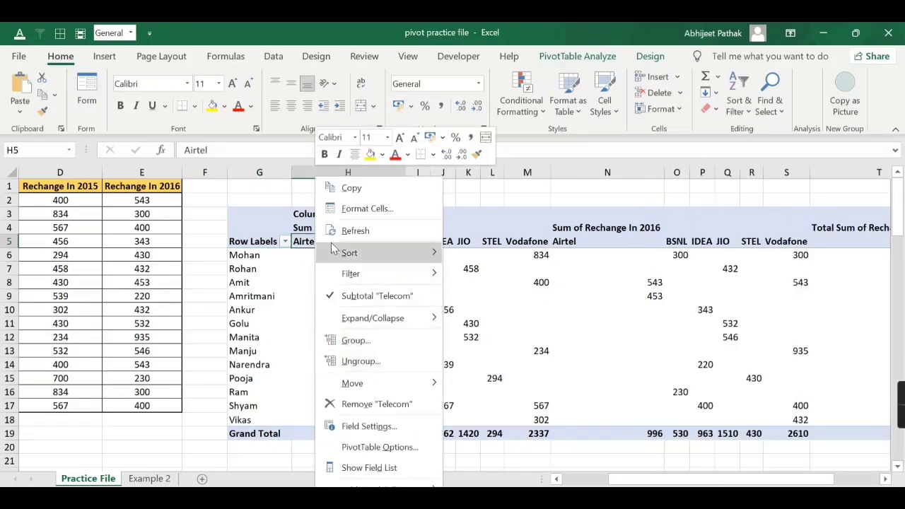
mouse_move(353, 383)
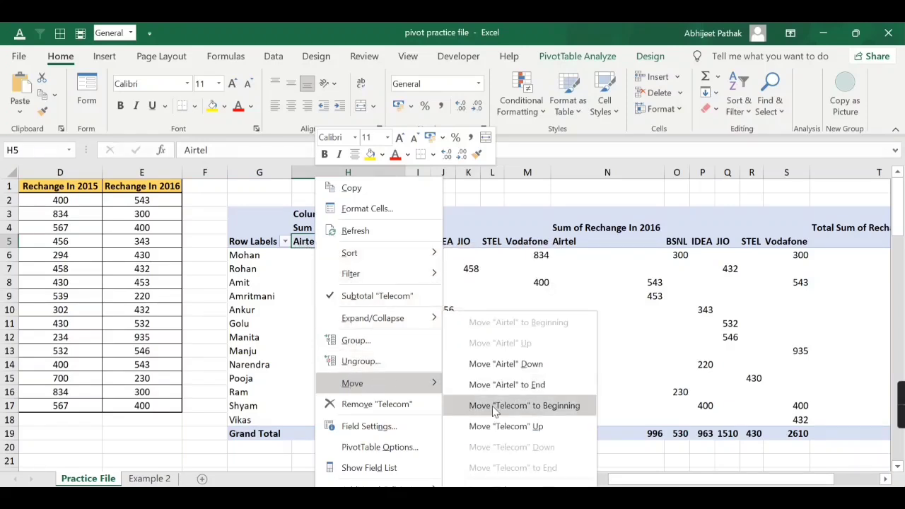
left_click(520, 488)
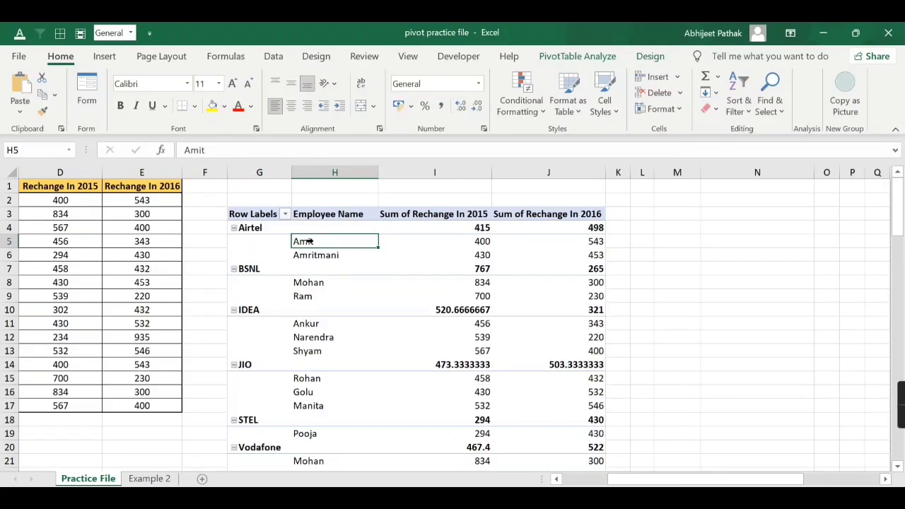
- Open the employee name options, dismiss them without changes, and select the Airtel label
right_click(309, 241)
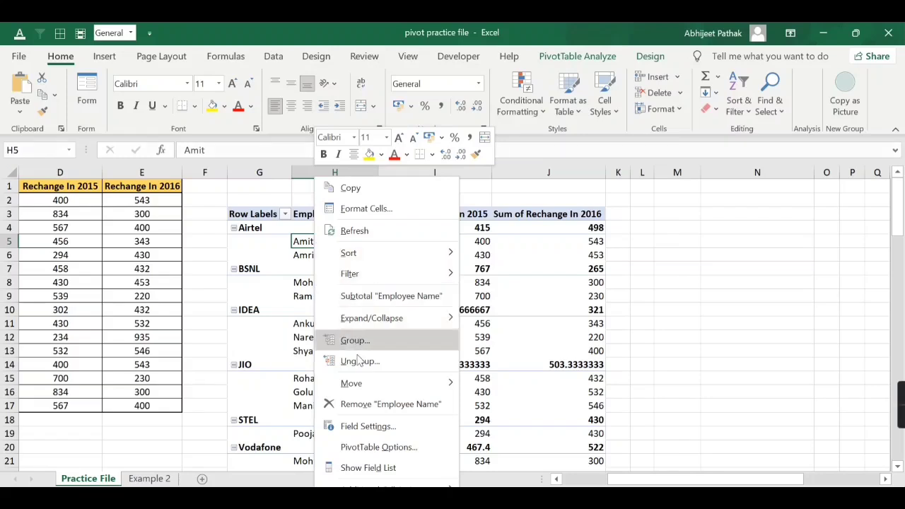
mouse_move(363, 387)
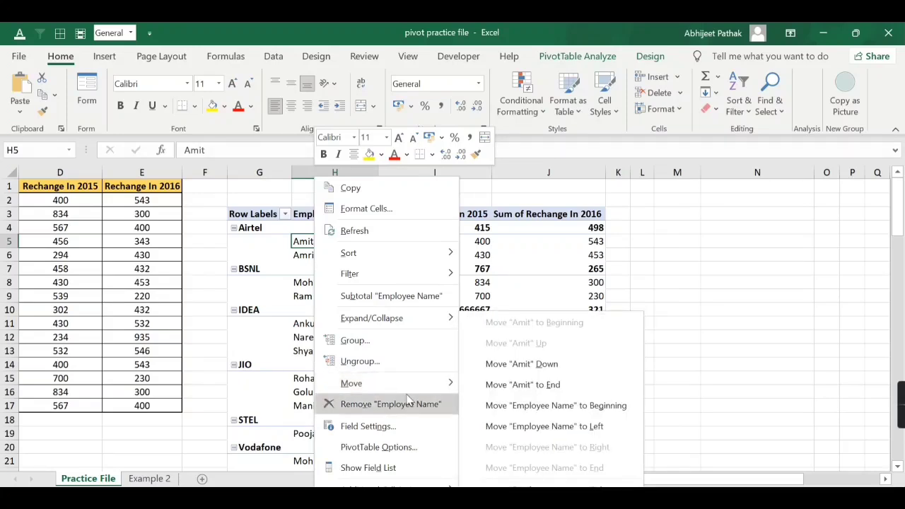
left_click(272, 272)
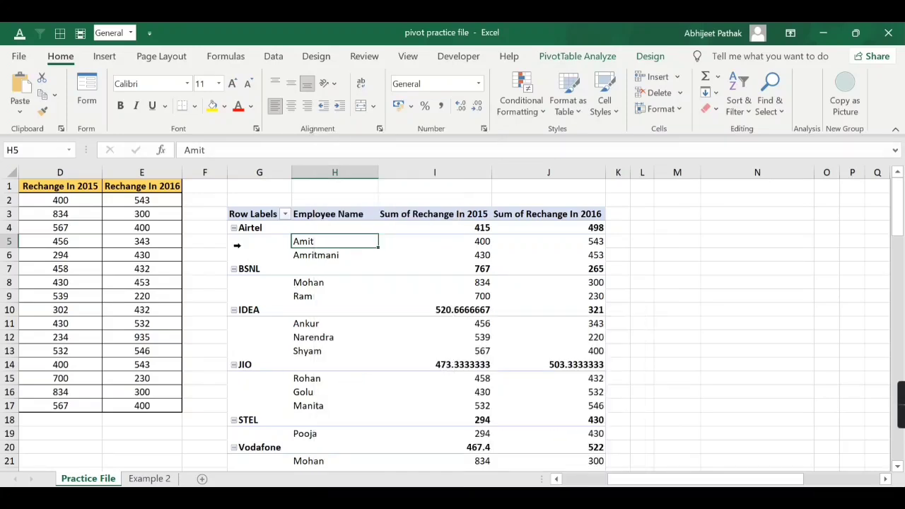
left_click(253, 228)
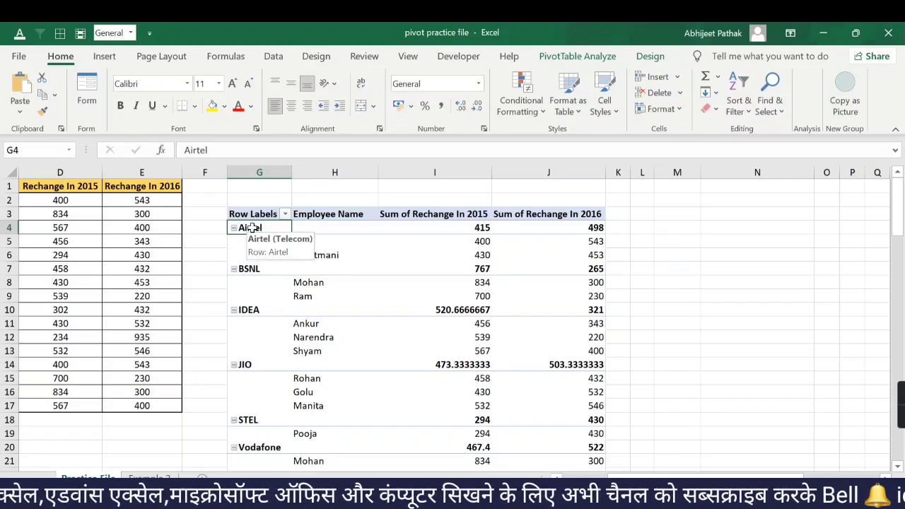
right_click(253, 232)
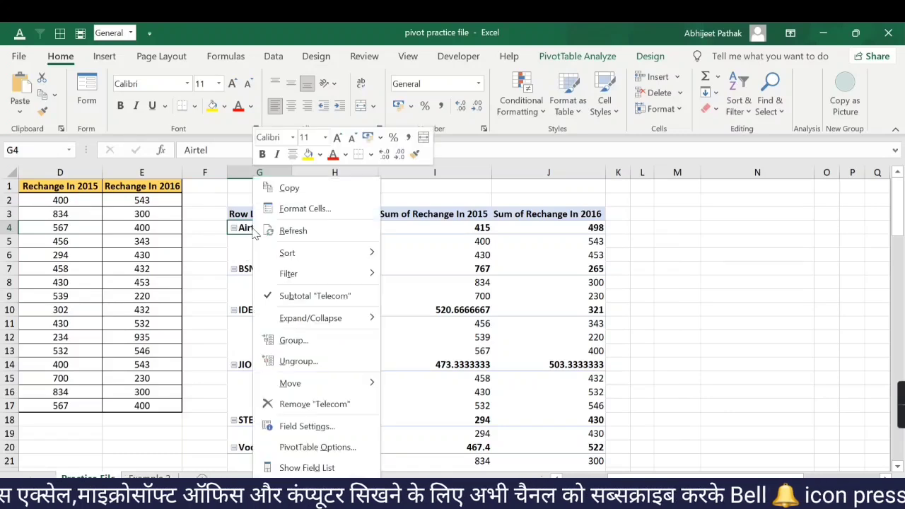
left_click(314, 404)
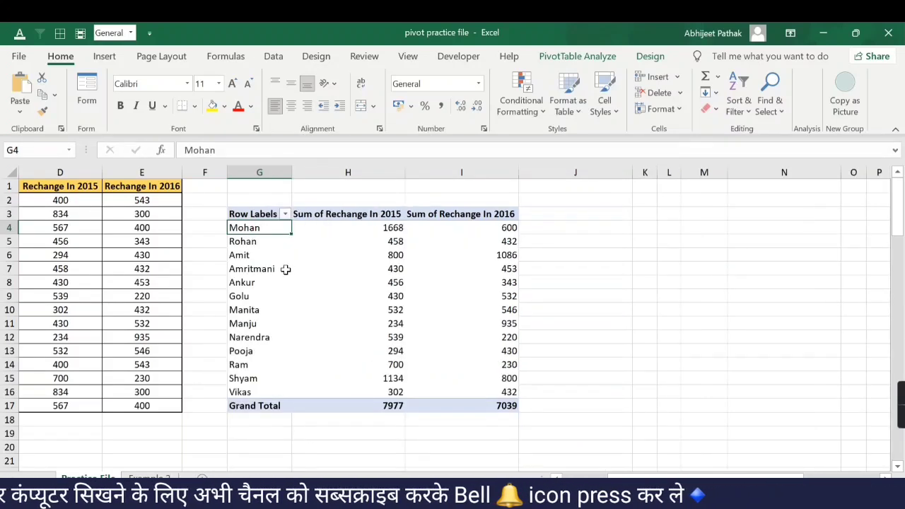
key("ctrl+z")
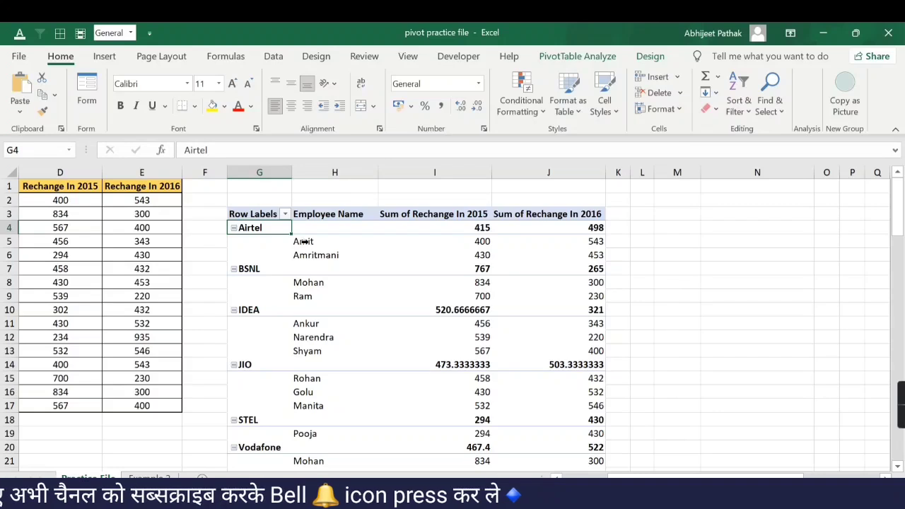
left_click(308, 244)
left_click(311, 254)
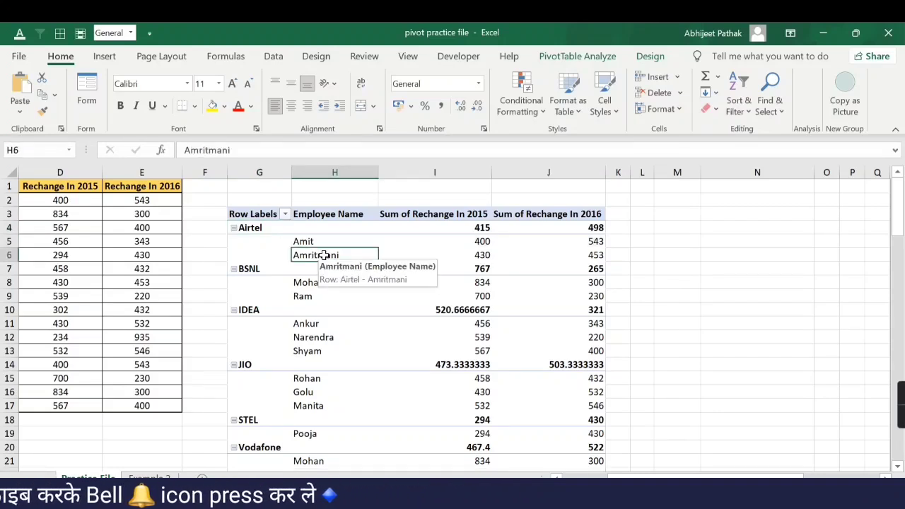
right_click(324, 254)
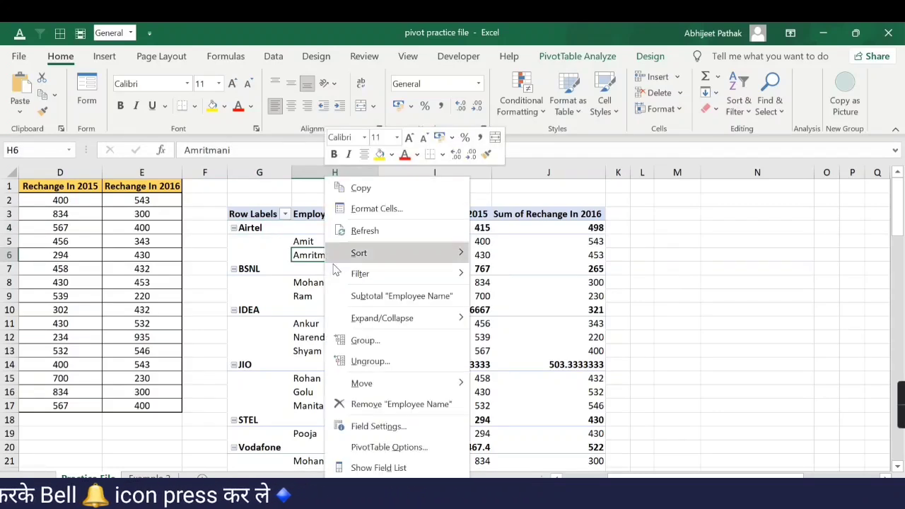
left_click(390, 404)
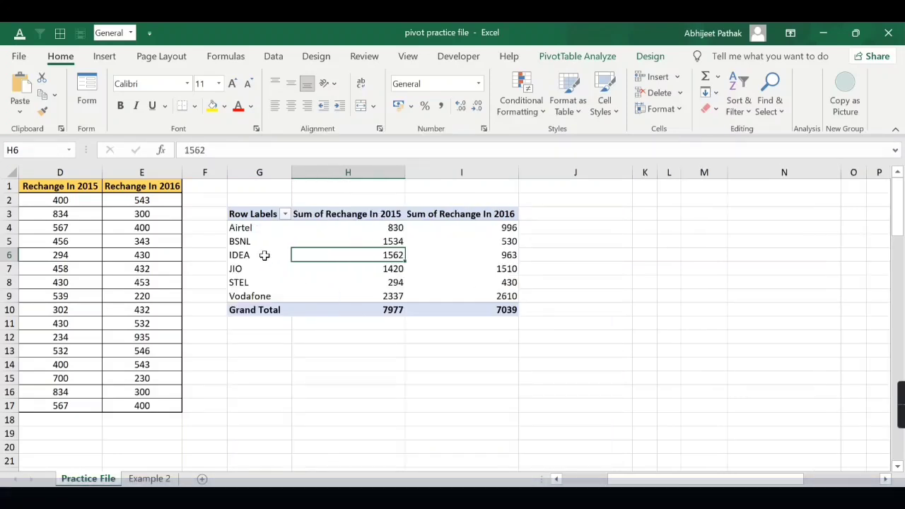
key("ctrl+z")
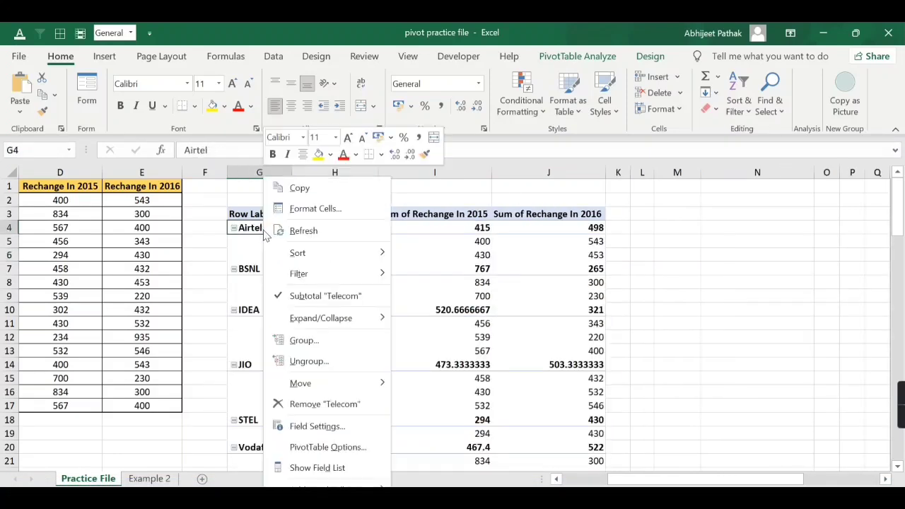
right_click(265, 228)
left_click(332, 467)
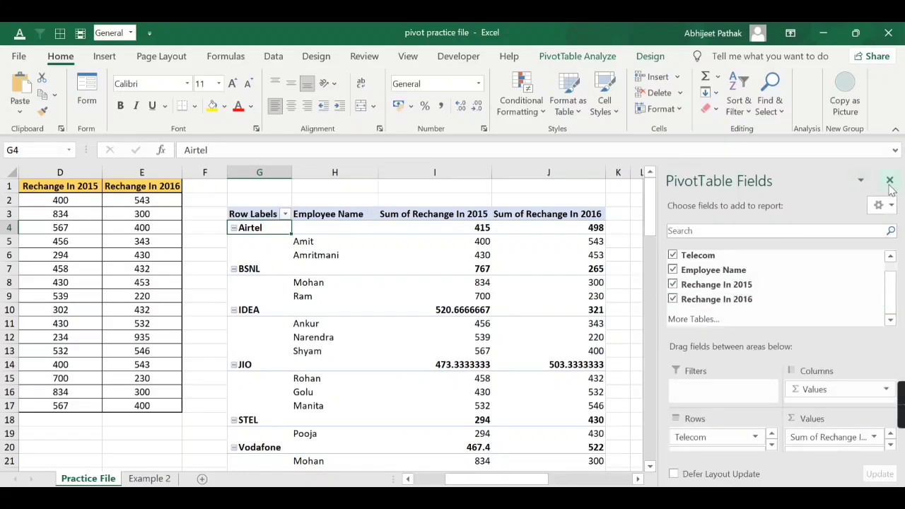
left_click(889, 182)
right_click(258, 226)
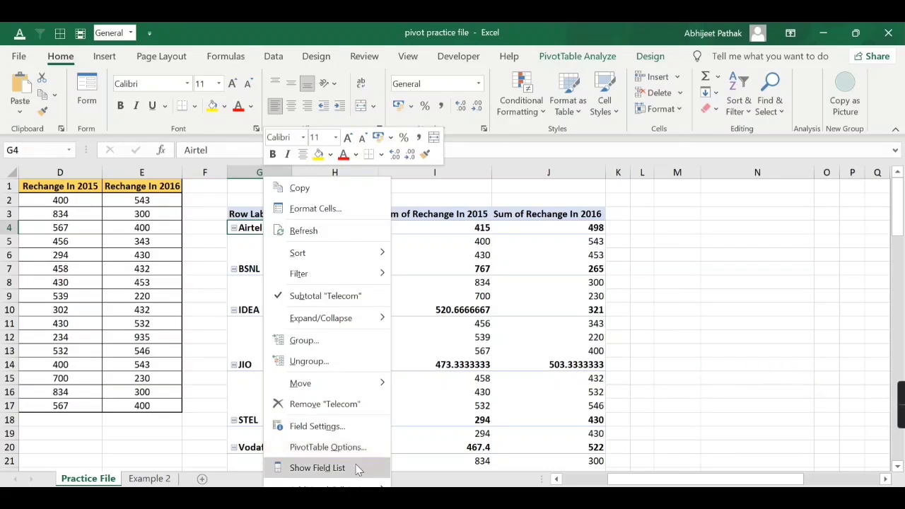
left_click(337, 468)
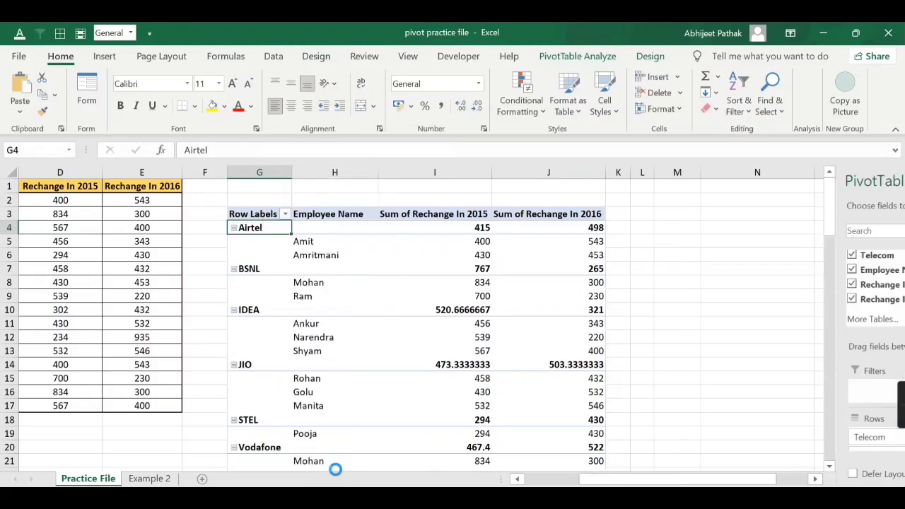
right_click(264, 229)
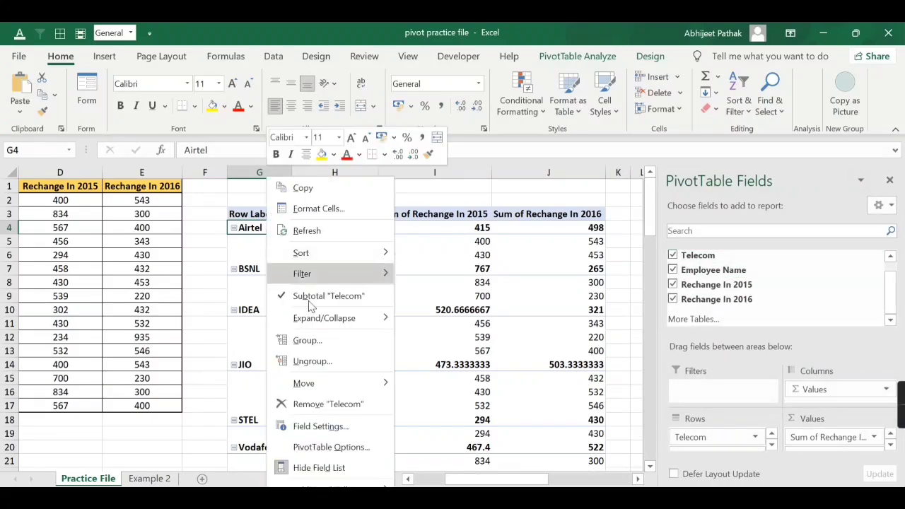
left_click(329, 468)
right_click(262, 227)
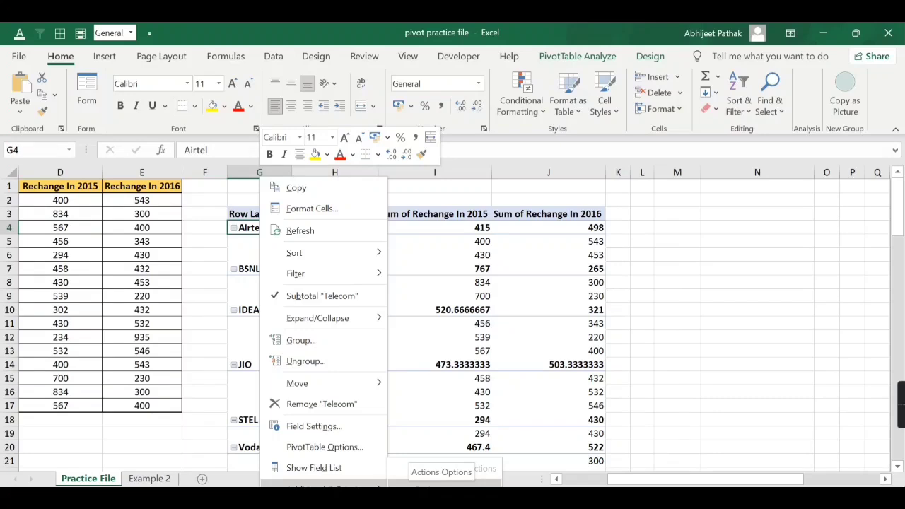
- Open AutoCorrect's Actions tab through Additional Actions Options on empty cell N5
left_click(751, 248)
left_click(761, 246)
right_click(762, 246)
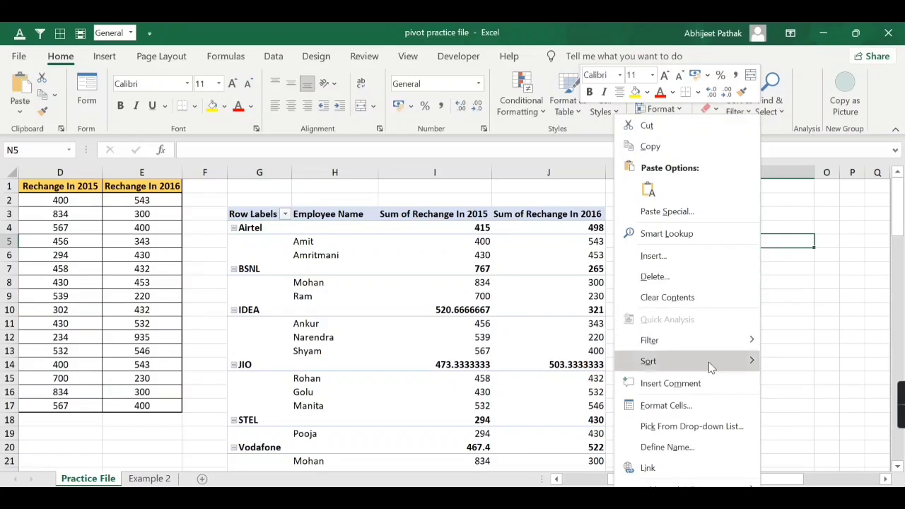
mouse_move(678, 486)
left_click(812, 484)
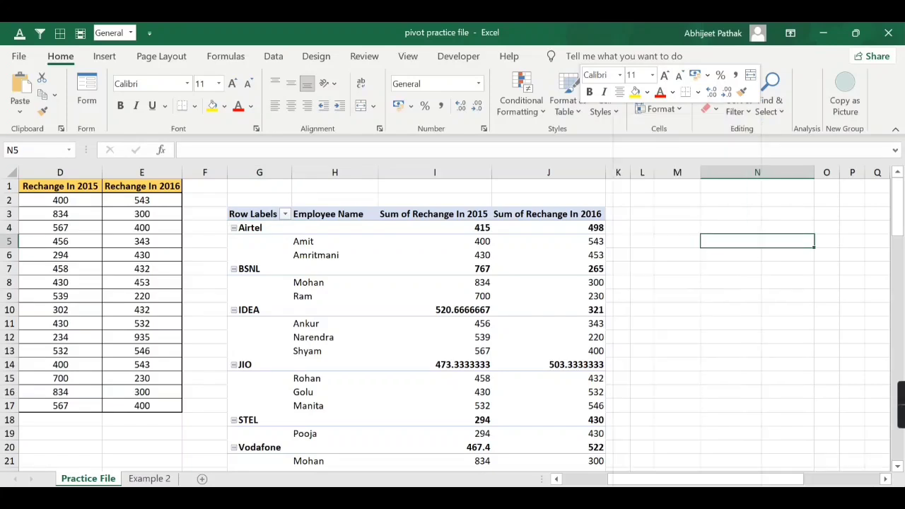